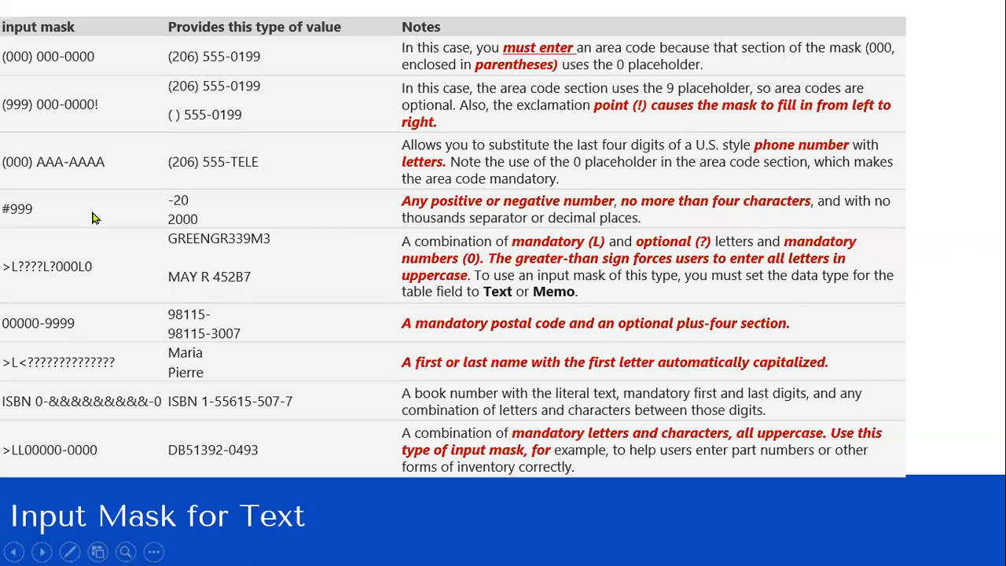
Advance past the Command Buttons in Forms slide to the end of the show and exit Slide Show view
click(603, 419)
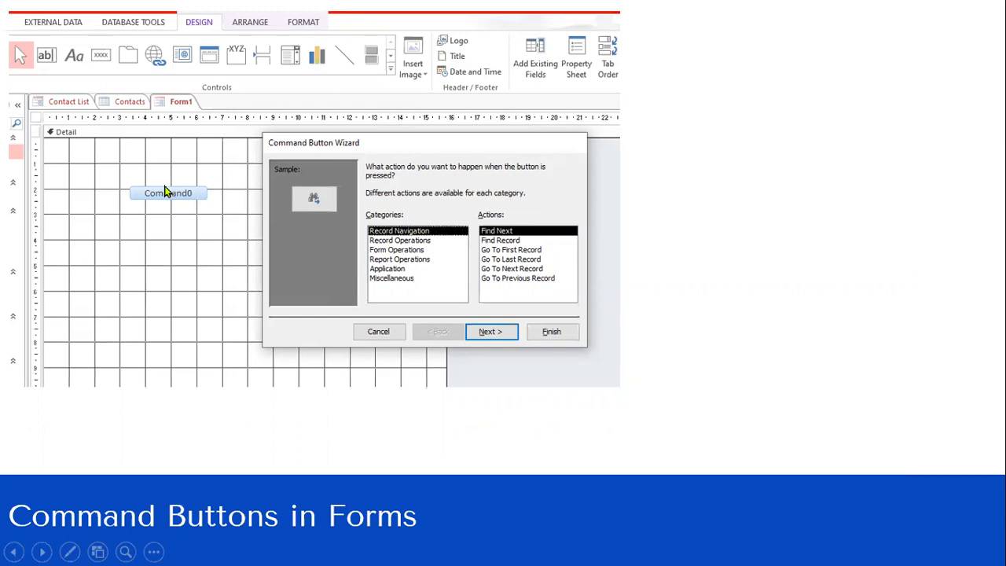
click(242, 309)
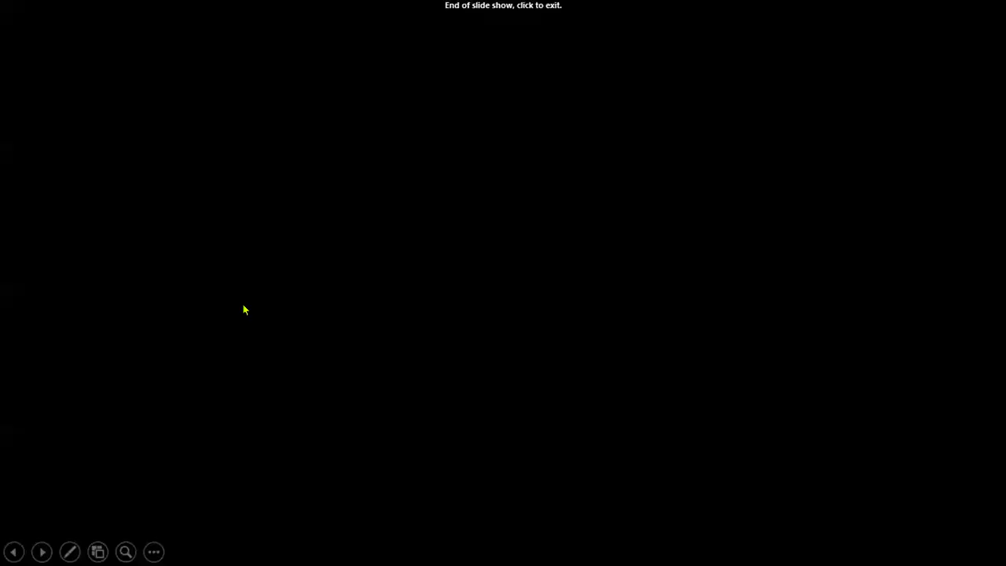
click(593, 209)
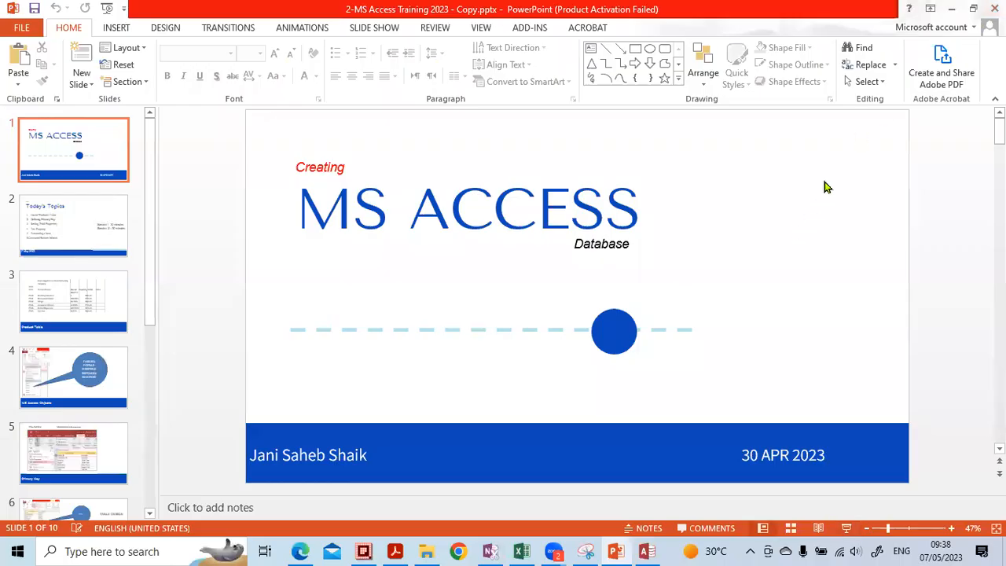
Quit the running Access app, relaunch Access 2013 via a Windows search for 'acc', and dismiss the activation notice
click(642, 550)
click(422, 389)
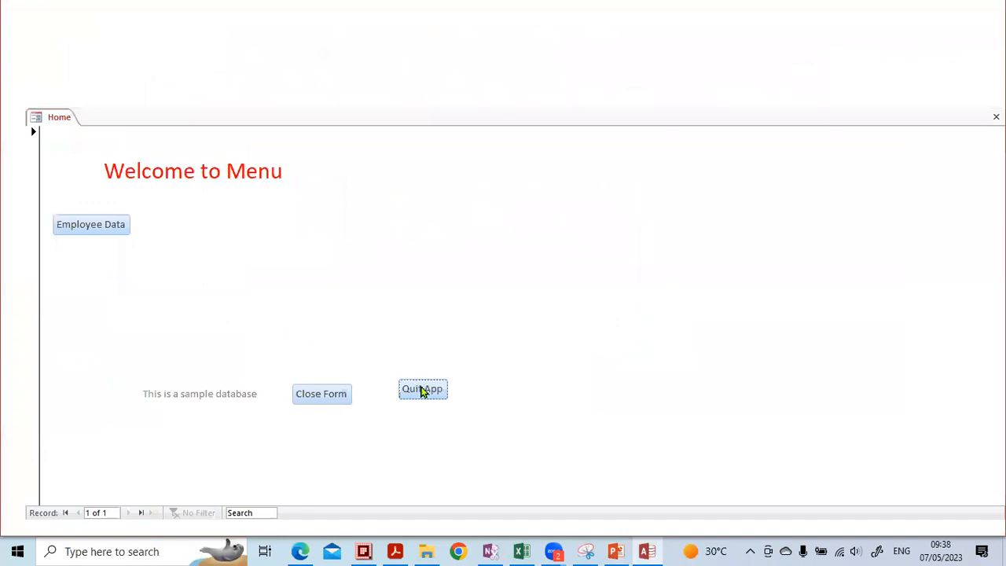
click(78, 544)
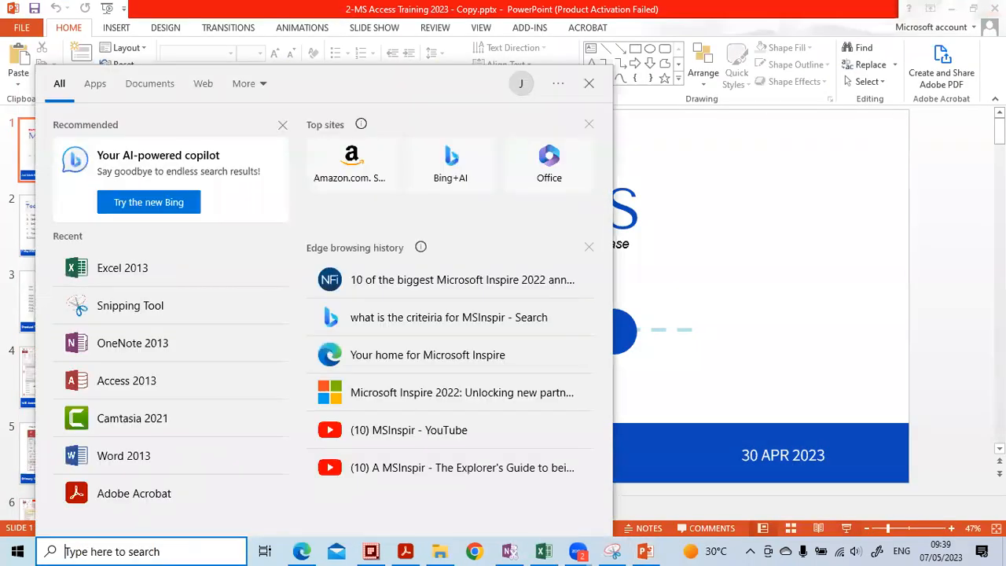
text(acc)
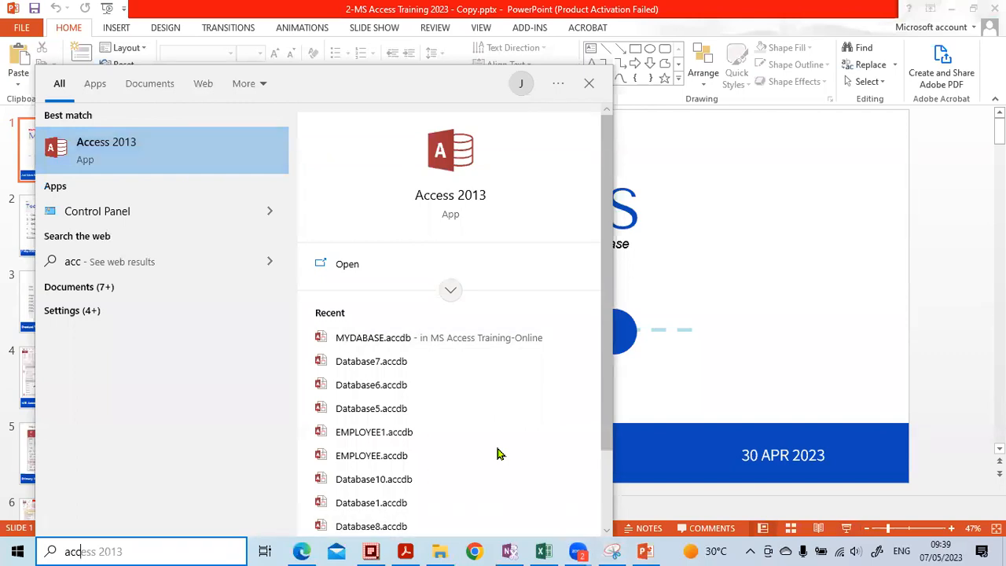
key(Escape)
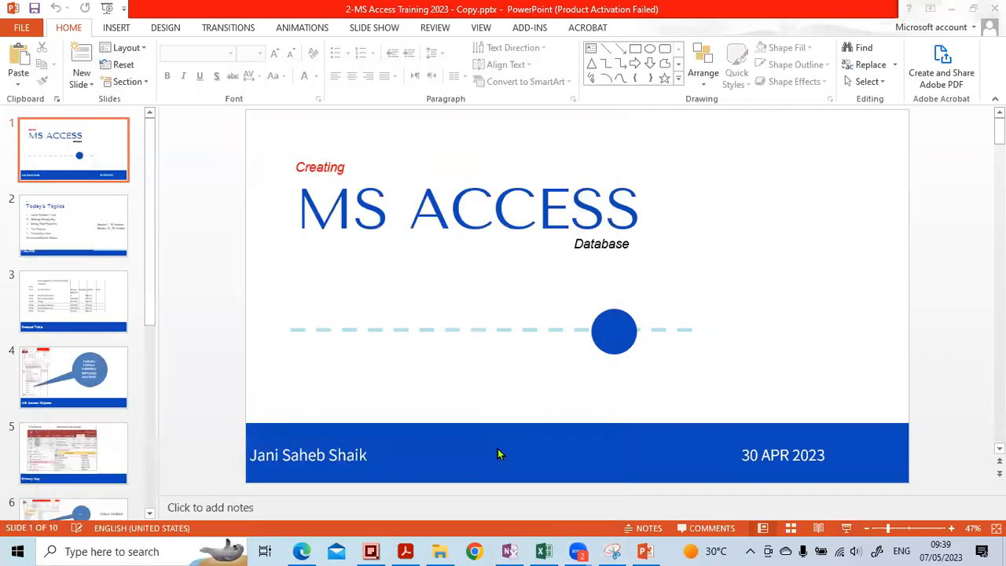
click(134, 548)
text(acc)
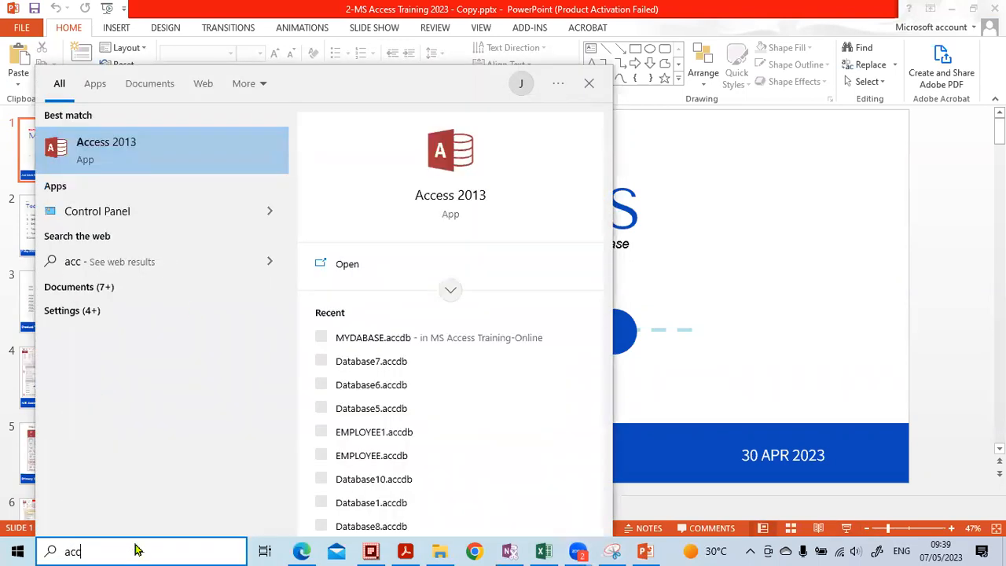
click(114, 141)
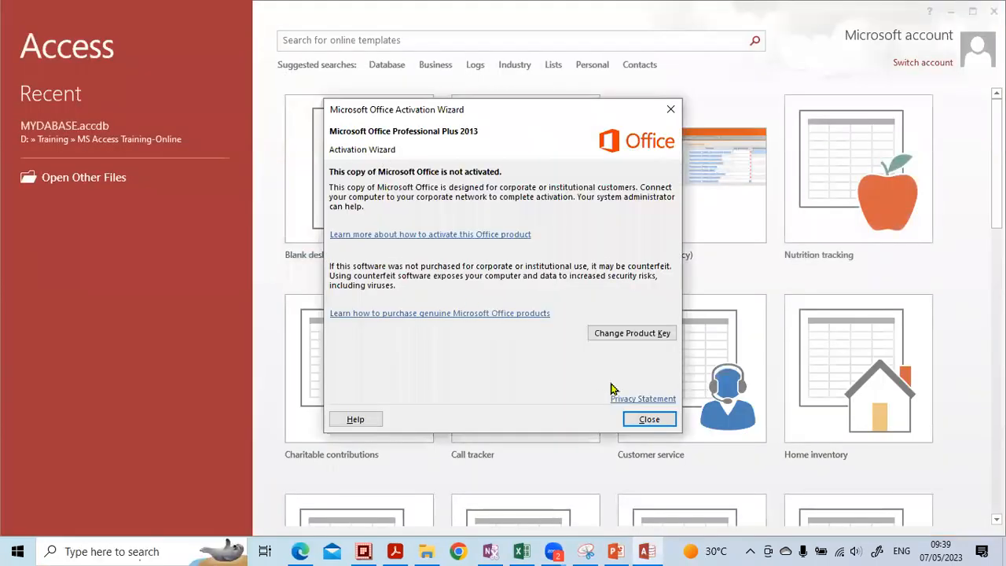
click(640, 418)
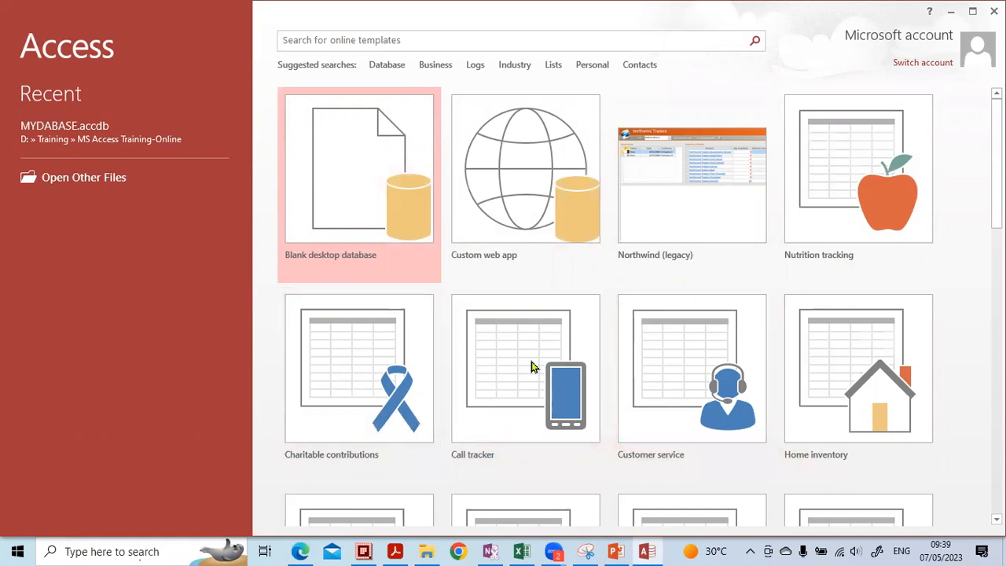
scroll(786, 342, down, 8)
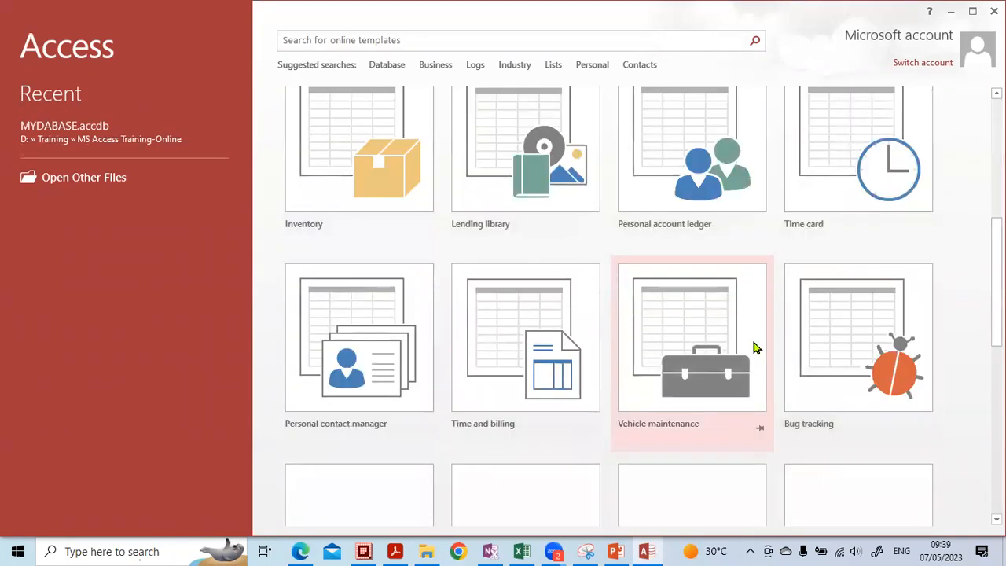
scroll(766, 340, down, 2)
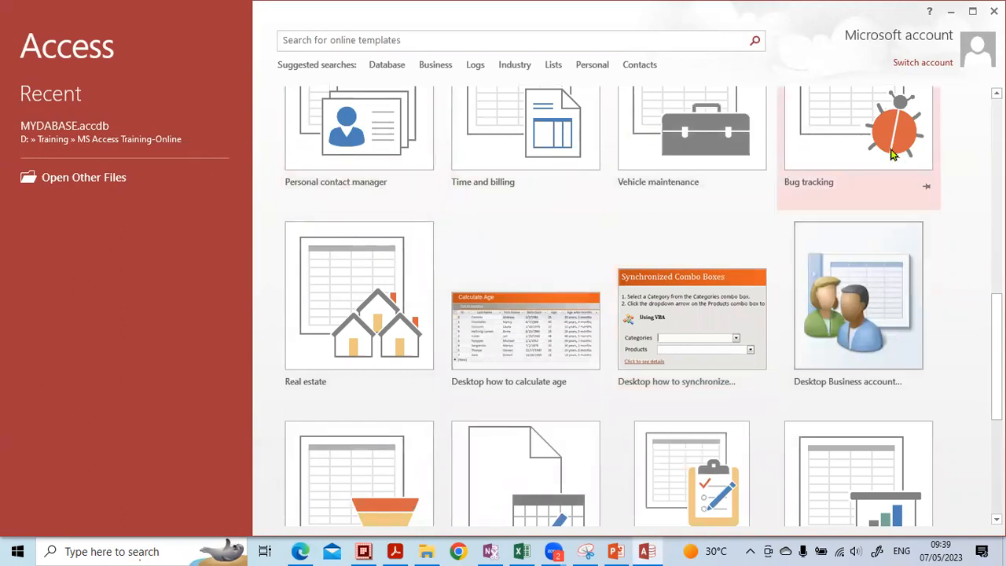
scroll(867, 299, down, 2)
scroll(343, 175, up, 5)
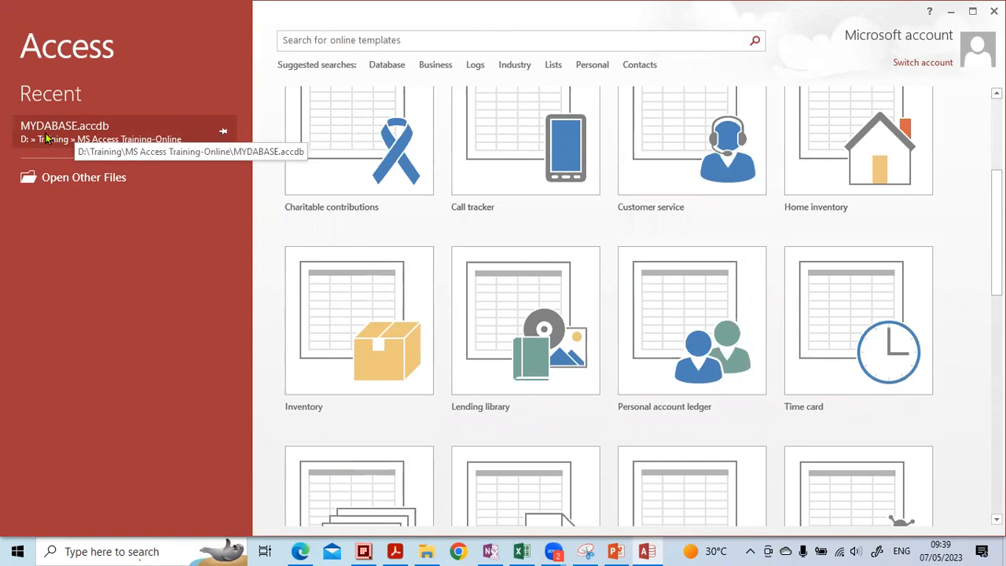
Open MYDABASE.accdb from the Recent list, then draw a red annotation mark on the slide
click(45, 138)
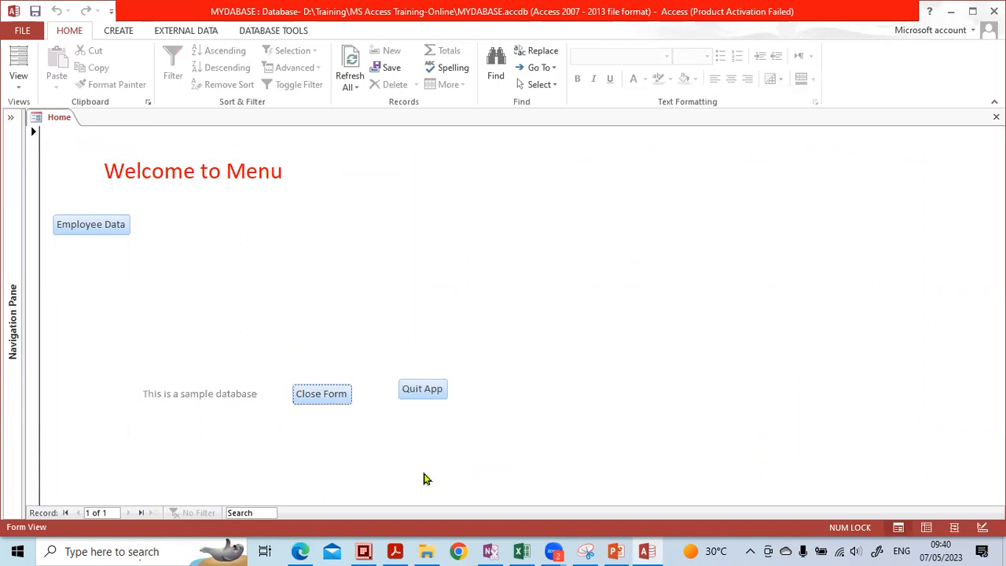
mouse_move(41, 104)
mouse_down()
mouse_move(13, 102)
mouse_move(17, 155)
mouse_move(39, 107)
mouse_up()
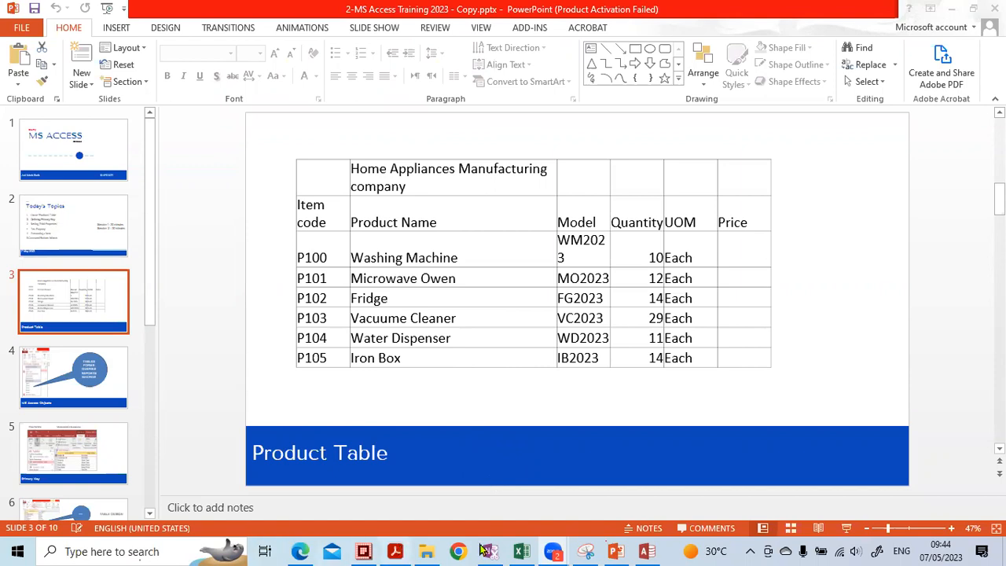
mouse_move(550, 551)
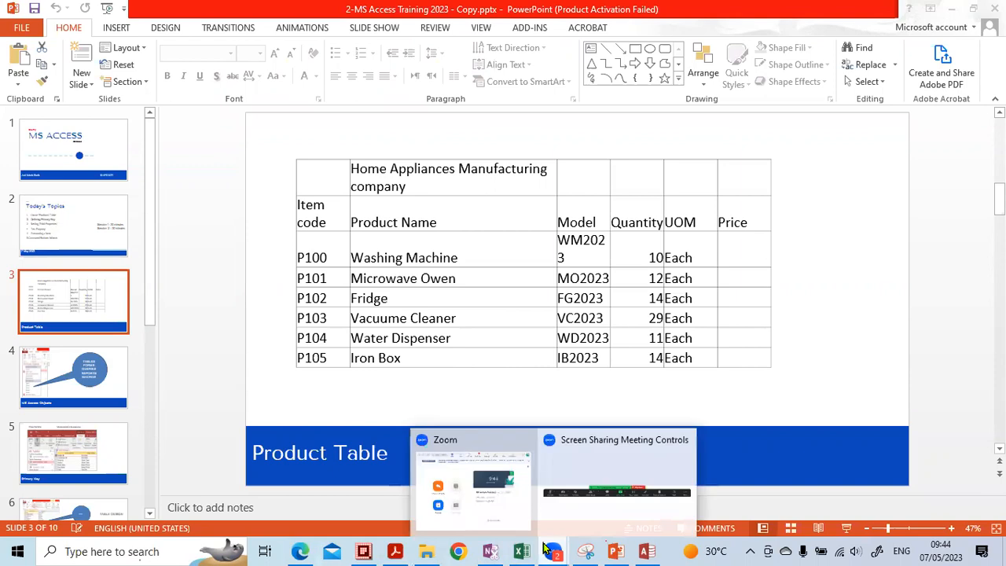
click(558, 465)
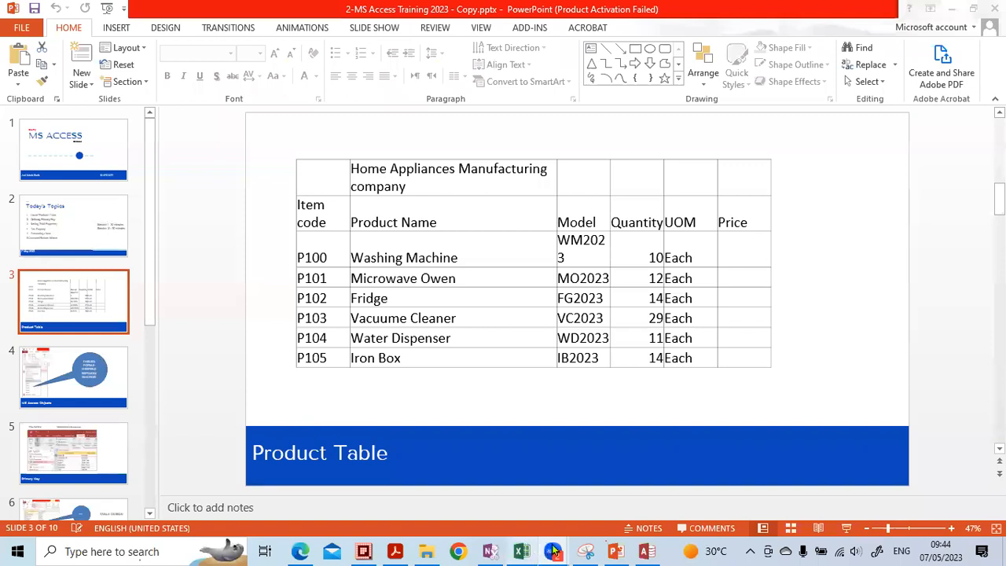
mouse_move(554, 550)
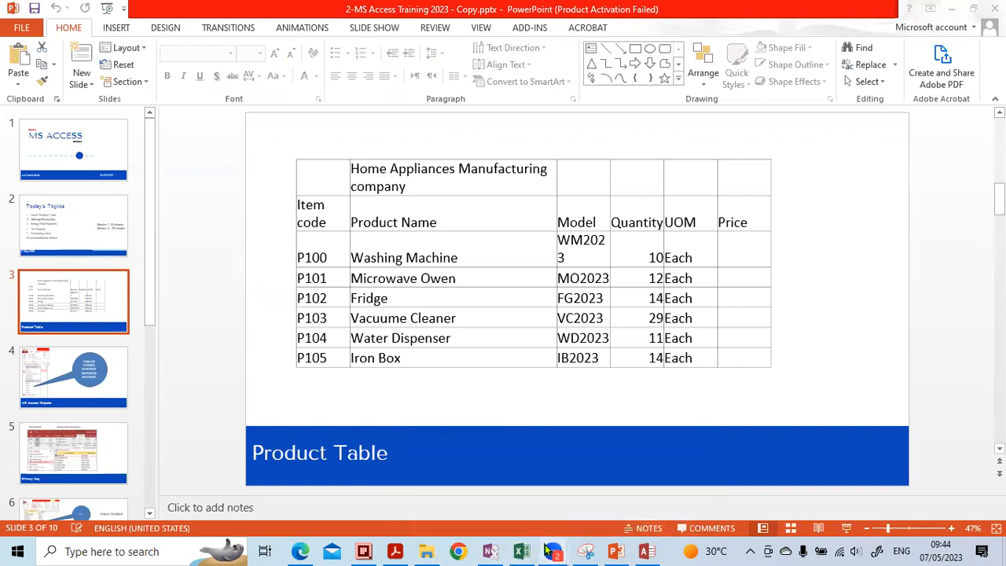
click(515, 512)
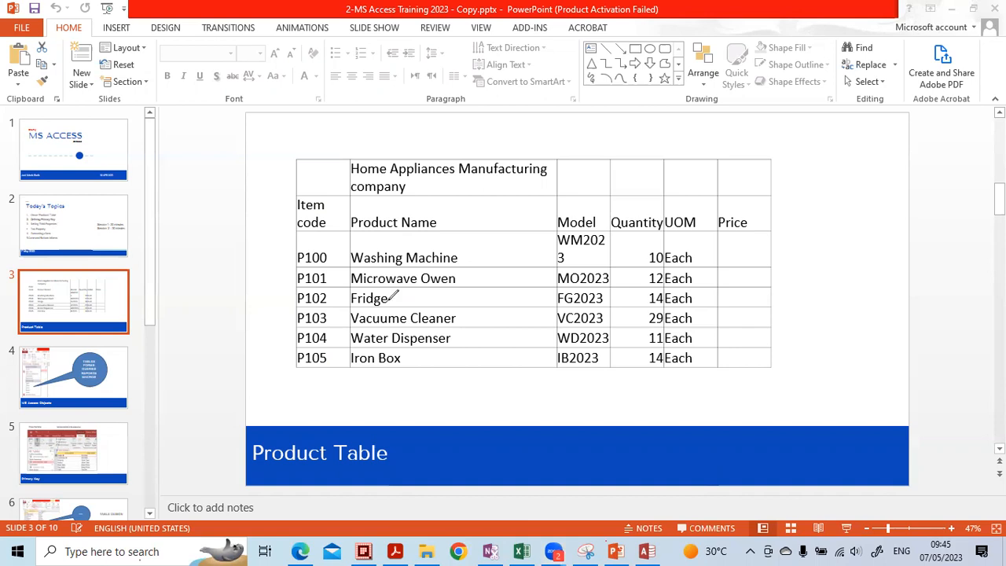
Circle the Item code, Product Name and Model headers in ink, erase the ovals, and return to Access
mouse_move(320, 193)
mouse_down()
mouse_move(284, 227)
mouse_move(328, 216)
mouse_move(316, 196)
mouse_up()
mouse_move(445, 206)
mouse_down()
mouse_move(393, 198)
mouse_move(348, 217)
mouse_move(440, 228)
mouse_move(444, 208)
mouse_up()
mouse_move(602, 207)
mouse_down()
mouse_move(550, 214)
mouse_move(594, 221)
mouse_move(600, 209)
mouse_move(634, 227)
mouse_move(664, 222)
mouse_move(659, 205)
mouse_move(685, 228)
mouse_move(690, 208)
mouse_move(743, 223)
mouse_up()
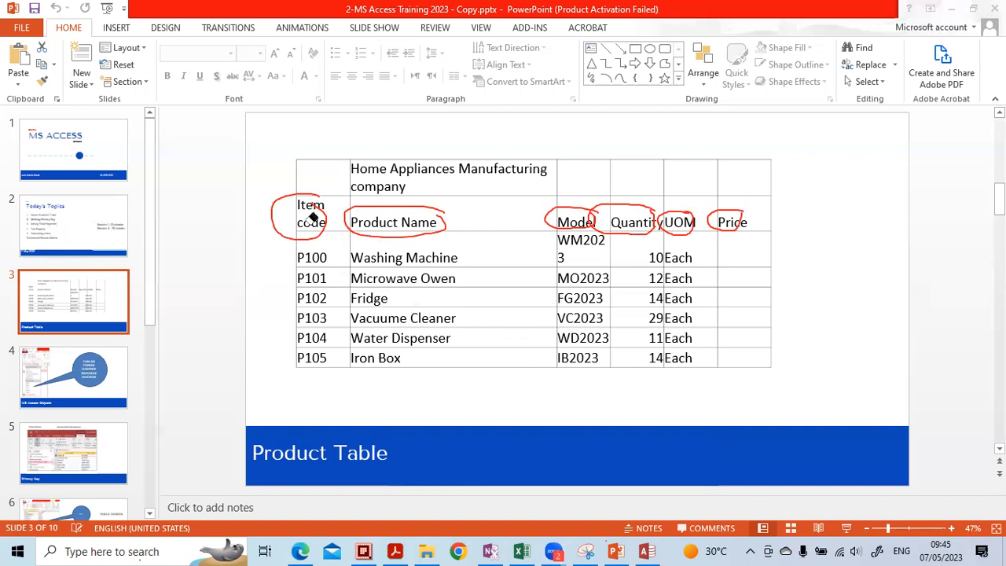
drag(306, 212, 755, 215)
drag(251, 212, 314, 215)
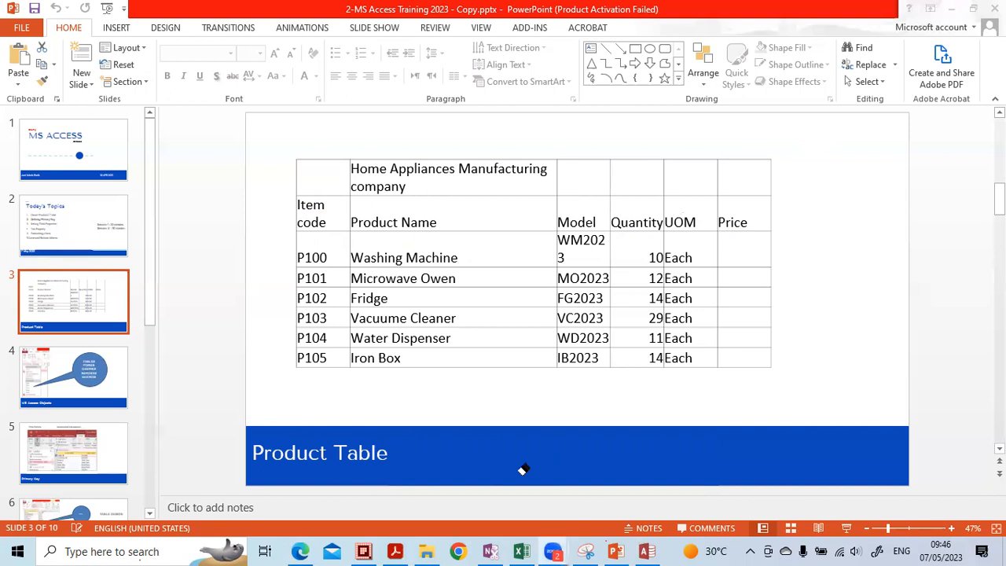
click(647, 552)
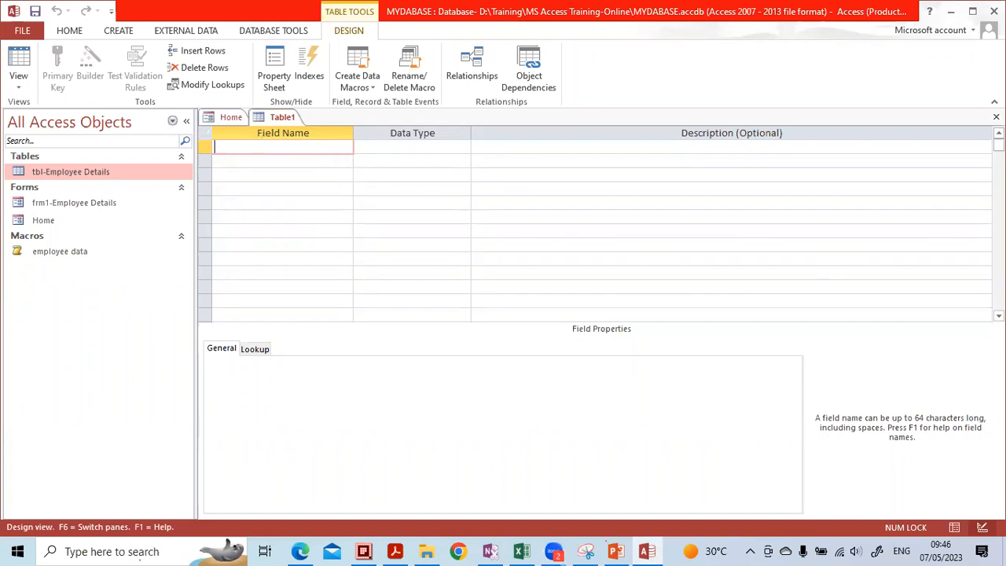
Enter 'Item Code' as the first field name in Table1's design
text(i)
key(Caps_Lock)
text(T)
key(BackSpace)
key(BackSpace)
key(Caps_Lock)
text(Item)
key(Caps_Lock)
text(C)
key(Caps_Lock)
text(ode)
key(Tab)
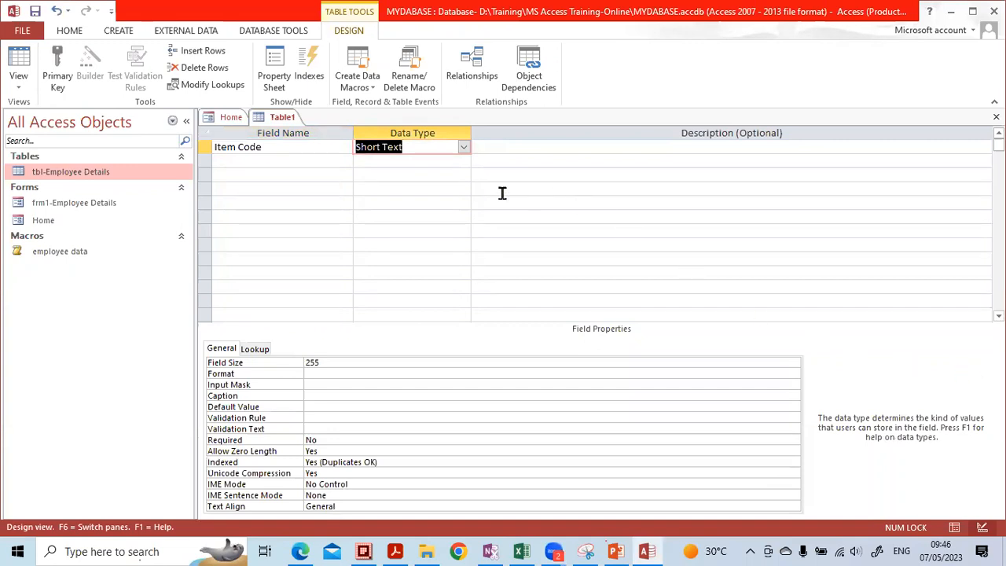
Keep Item Code's data type as Short Text, leaving its field size at 255
click(464, 148)
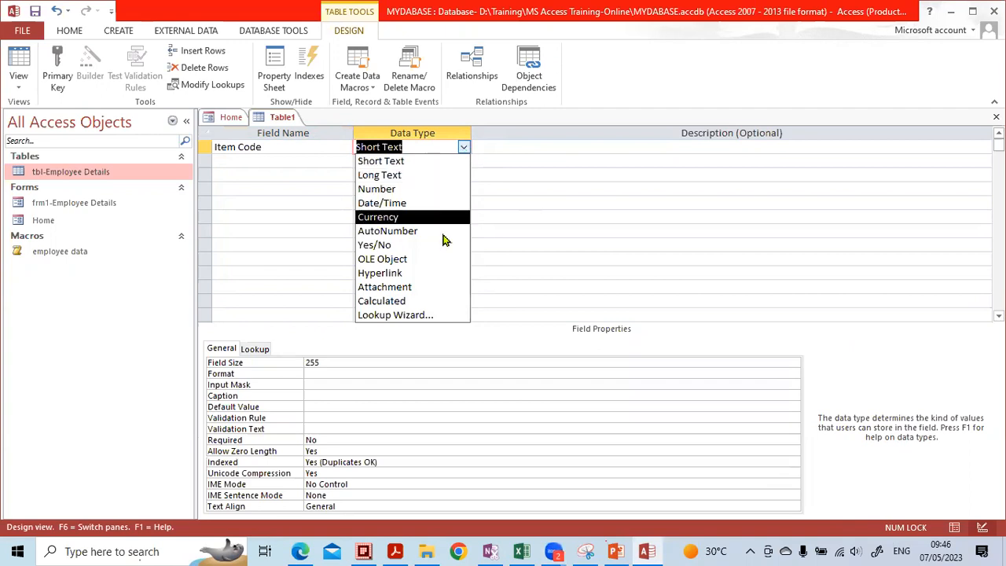
click(283, 151)
click(412, 146)
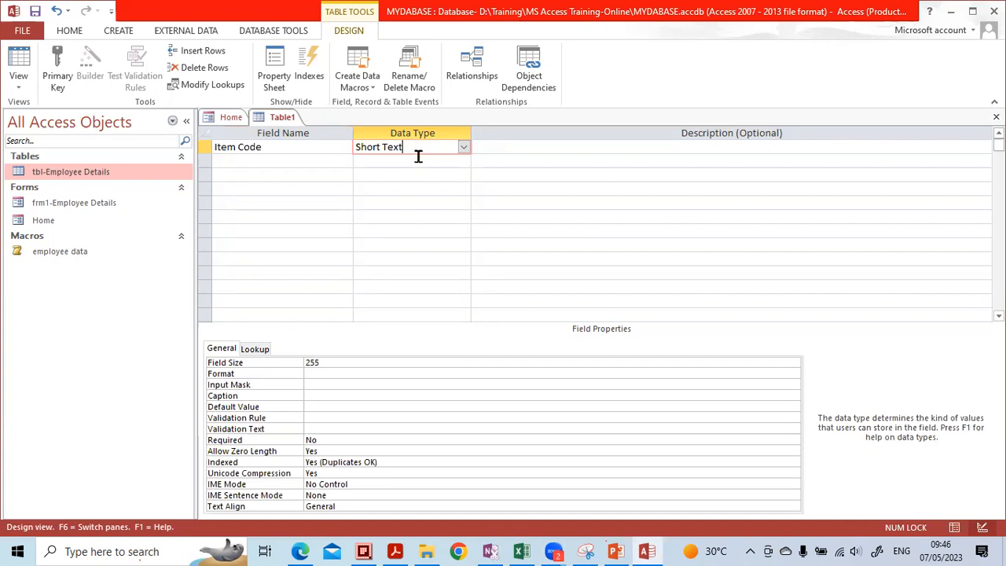
click(418, 162)
click(446, 149)
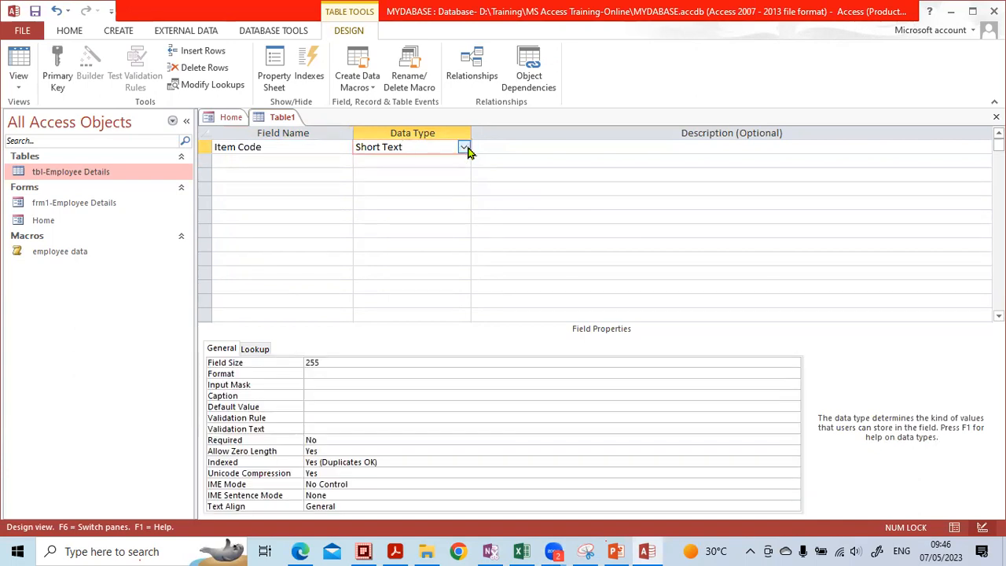
click(463, 147)
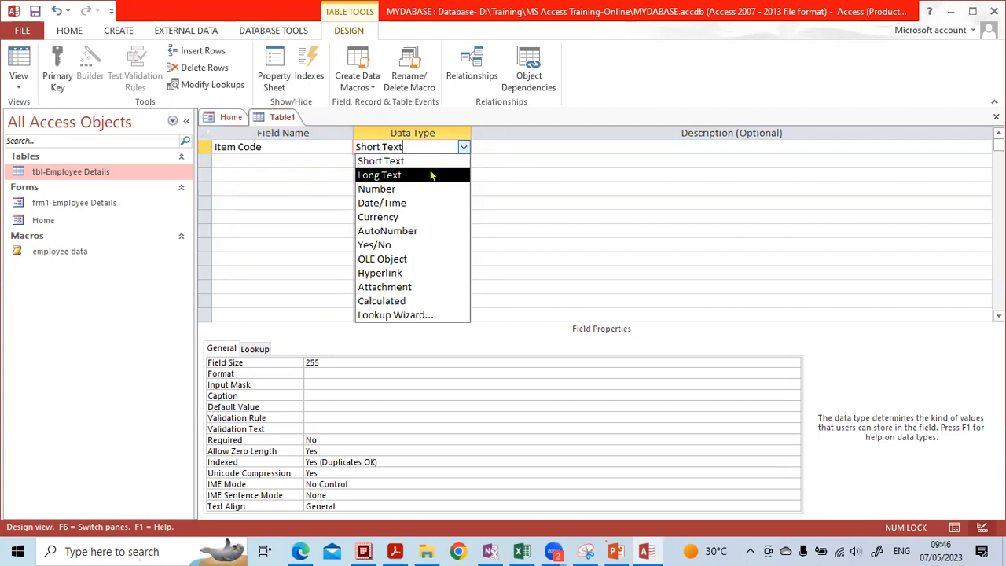
click(430, 161)
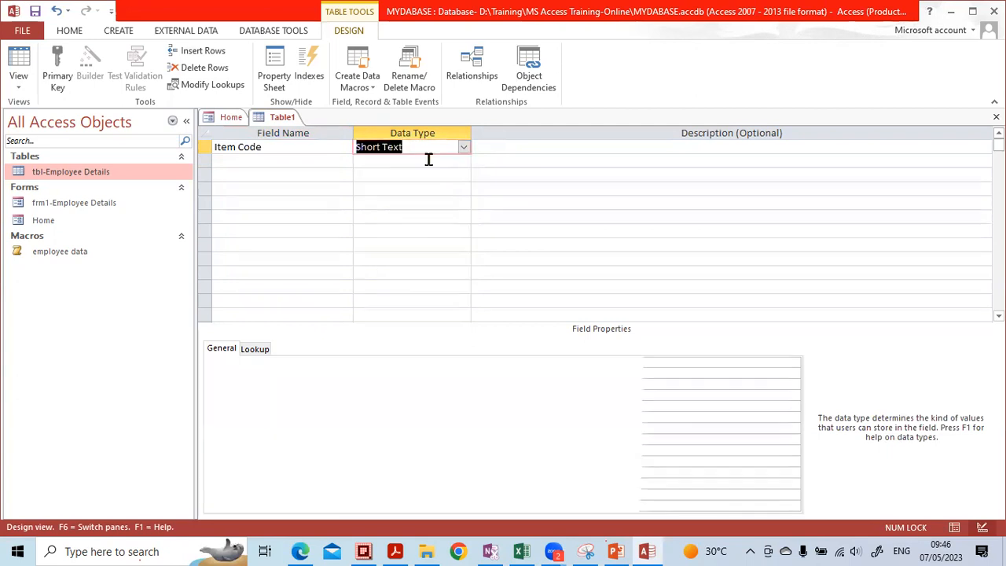
click(333, 363)
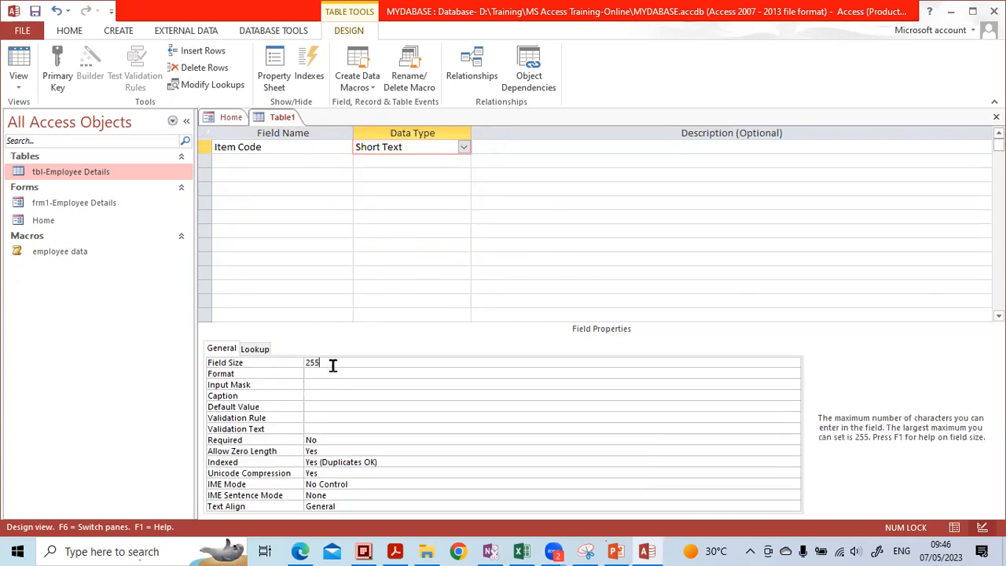
click(318, 159)
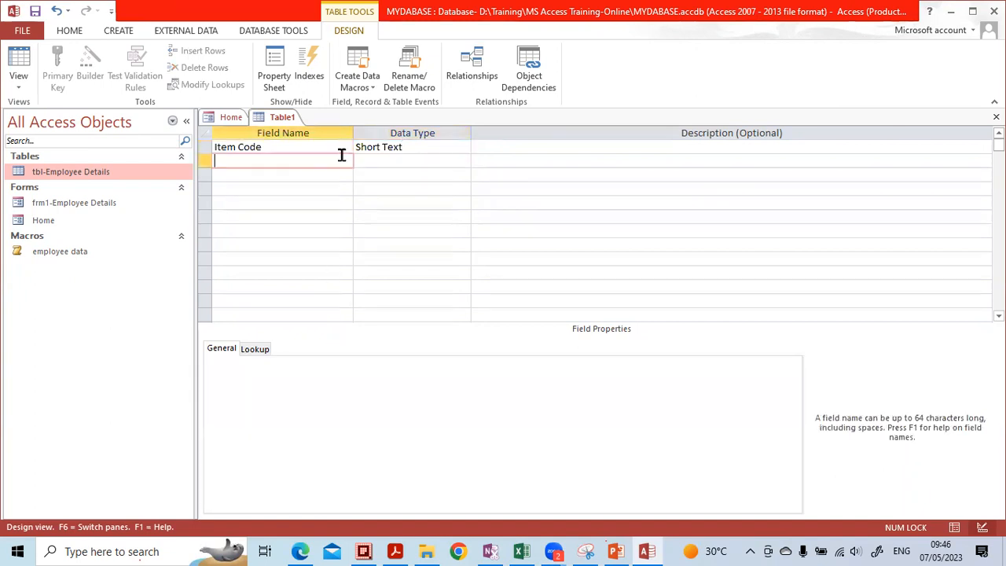
click(648, 146)
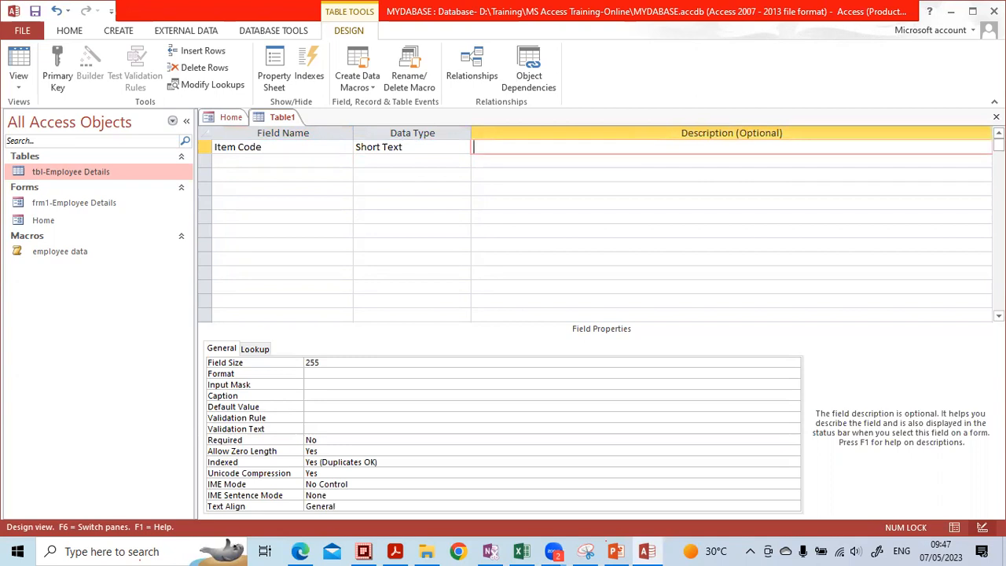
Give Item Code the description 'Please enter item code in 5 character'
key(Caps_Lock)
text(P)
key(Caps_Lock)
text(lease enter ite)
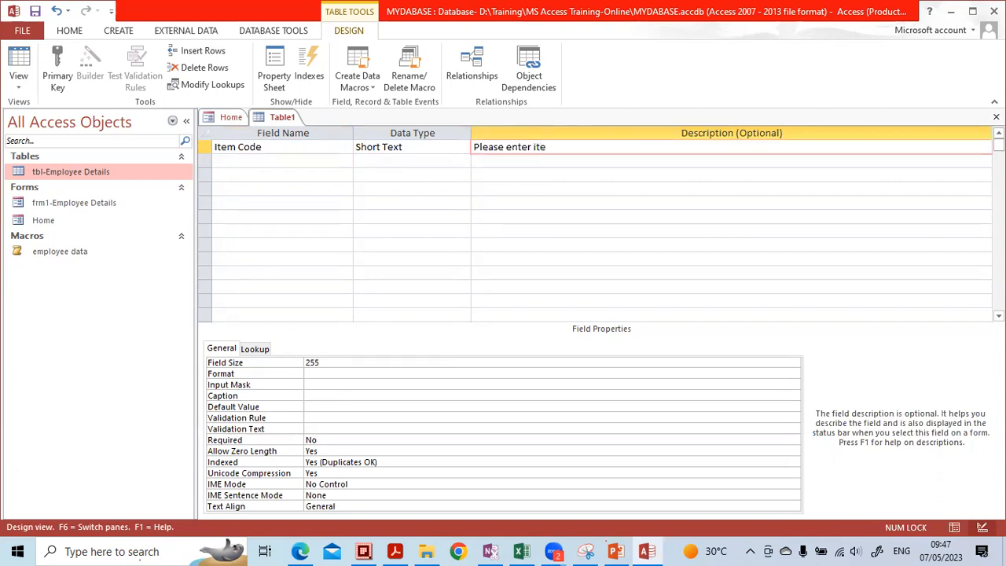
text(m code in 5 character)
key(Down)
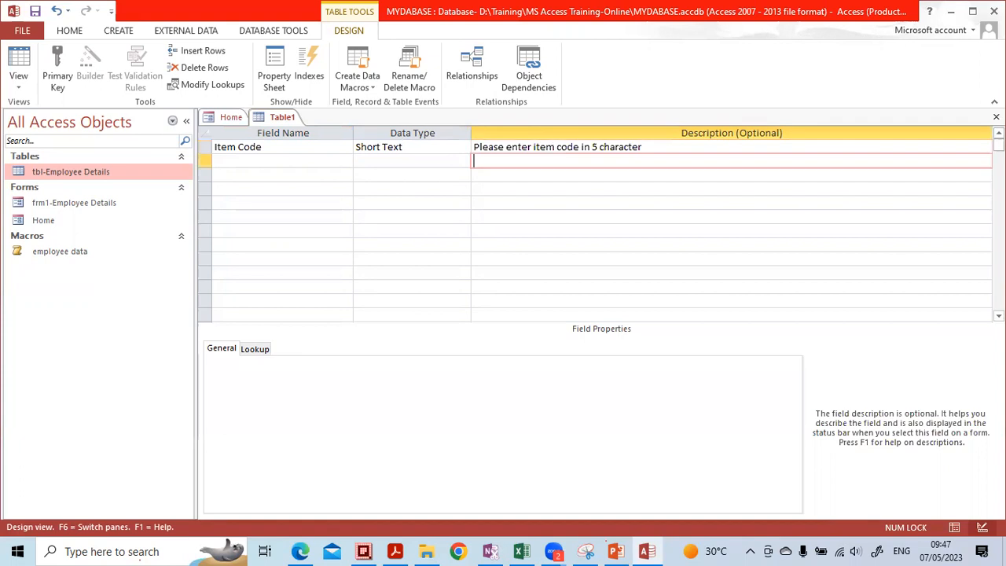
key(Up)
key(Down)
key(Up)
key(Down)
key(Up)
key(Down)
Name the second field 'Production'
key(shift+Tab)
key(shift+Tab)
key(Caps_Lock)
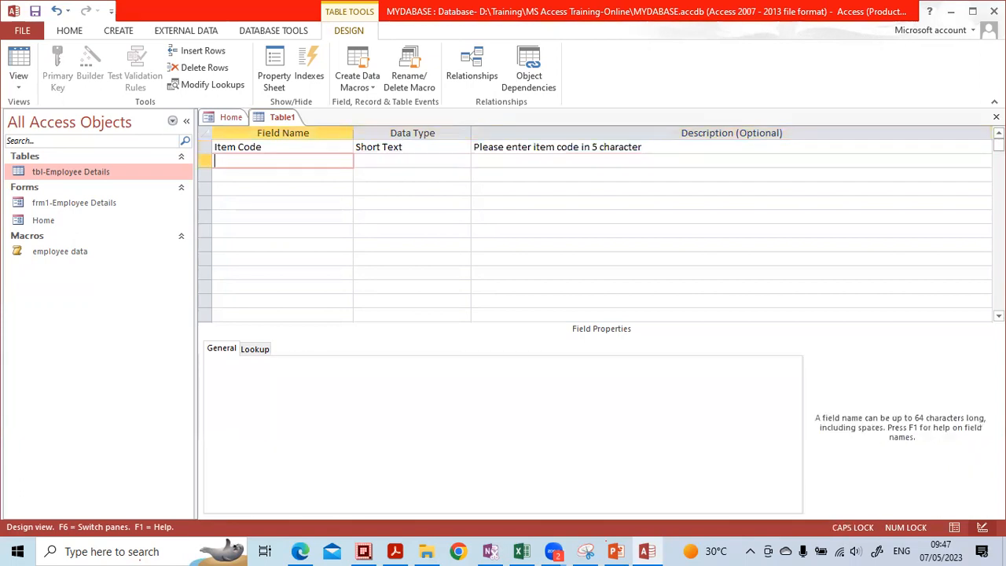
text(P)
key(Caps_Lock)
text(roduction)
key(Tab)
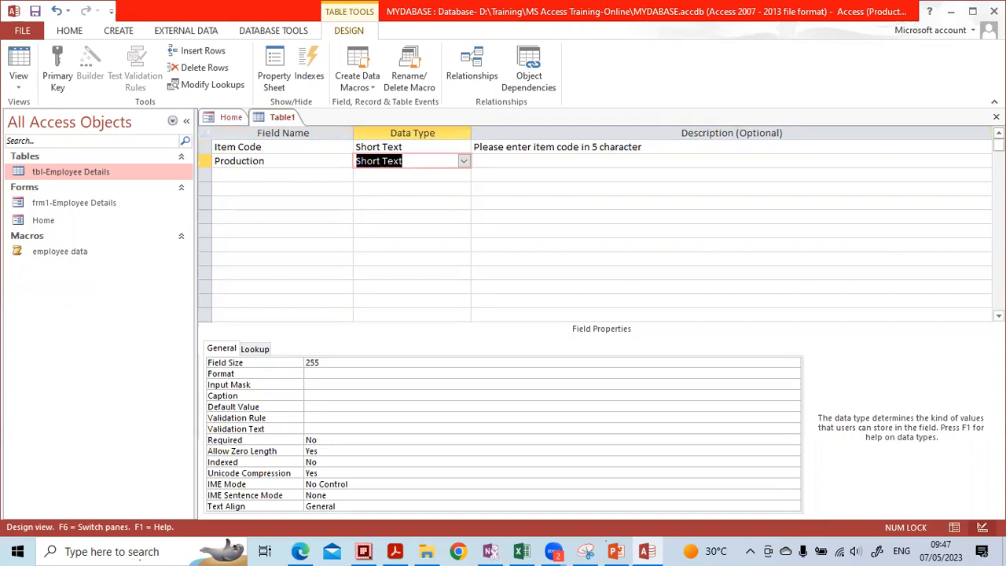
Keep Production as Short Text and add a third field named 'Model Number'
key(Tab)
key(Tab)
key(Caps_Lock)
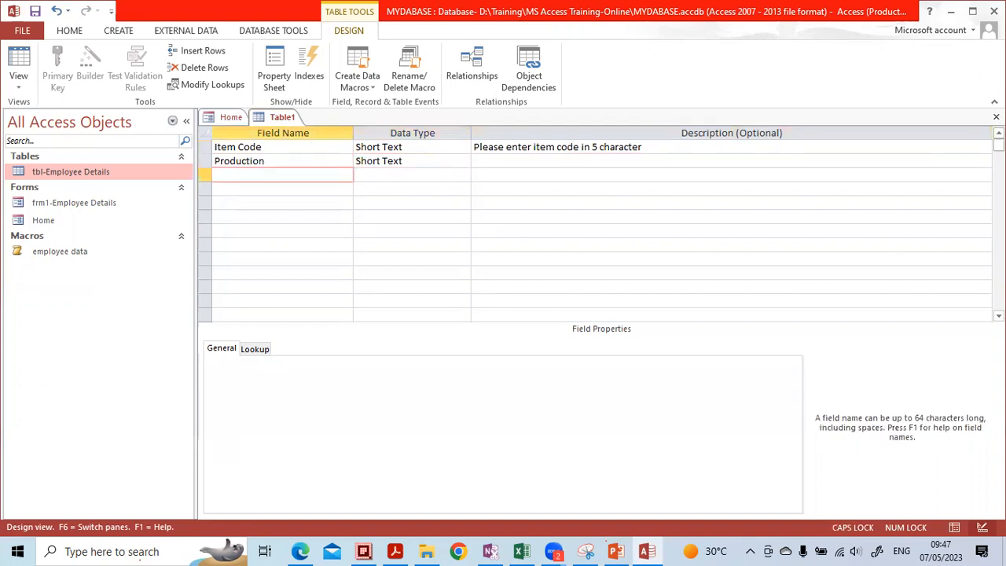
text(M)
key(Caps_Lock)
text(odel)
key(Caps_Lock)
text(N)
key(Caps_Lock)
text(umber)
key(Tab)
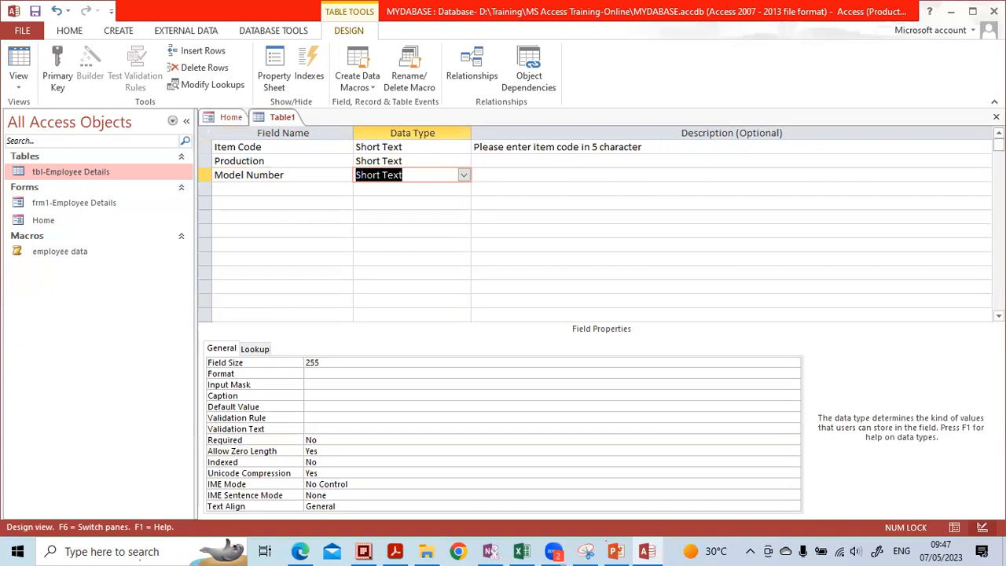
Type 'Quantity' as the fourth field name
key(Down)
key(Left)
key(Caps_Lock)
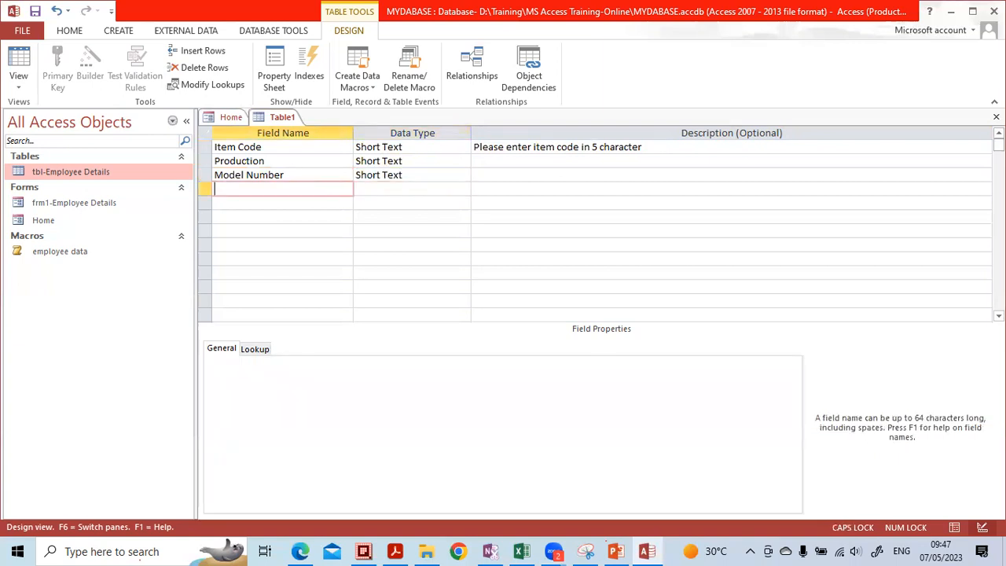
text(Q)
key(Caps_Lock)
text(uantity)
key(ctrl+Down)
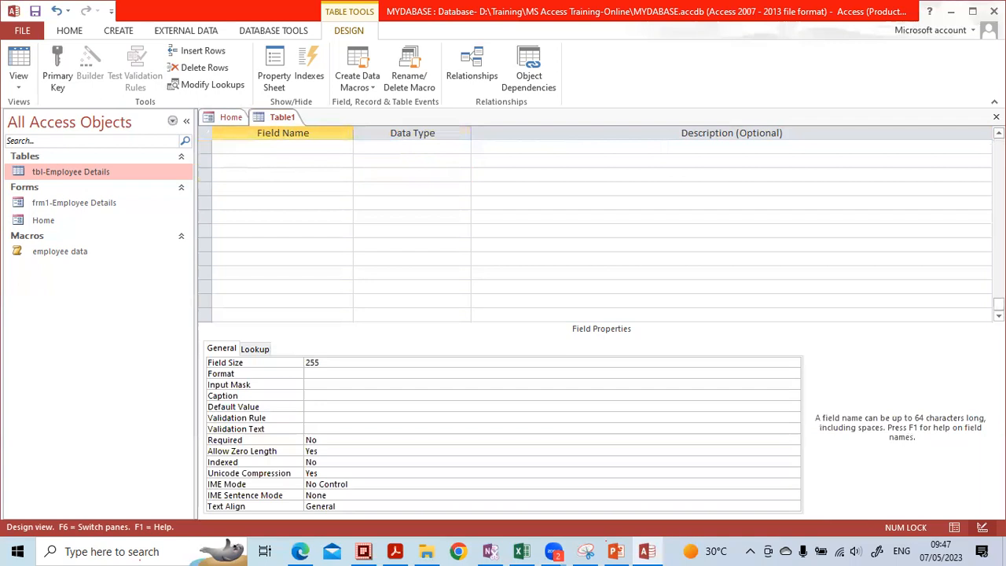
drag(998, 305, 998, 145)
Set Quantity's data type to Number
click(413, 189)
click(464, 189)
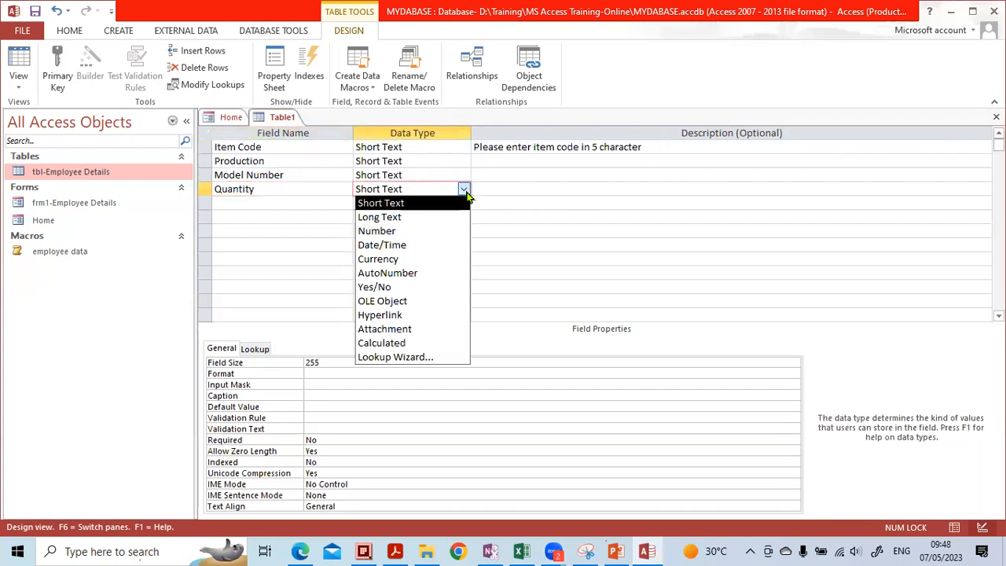
click(442, 229)
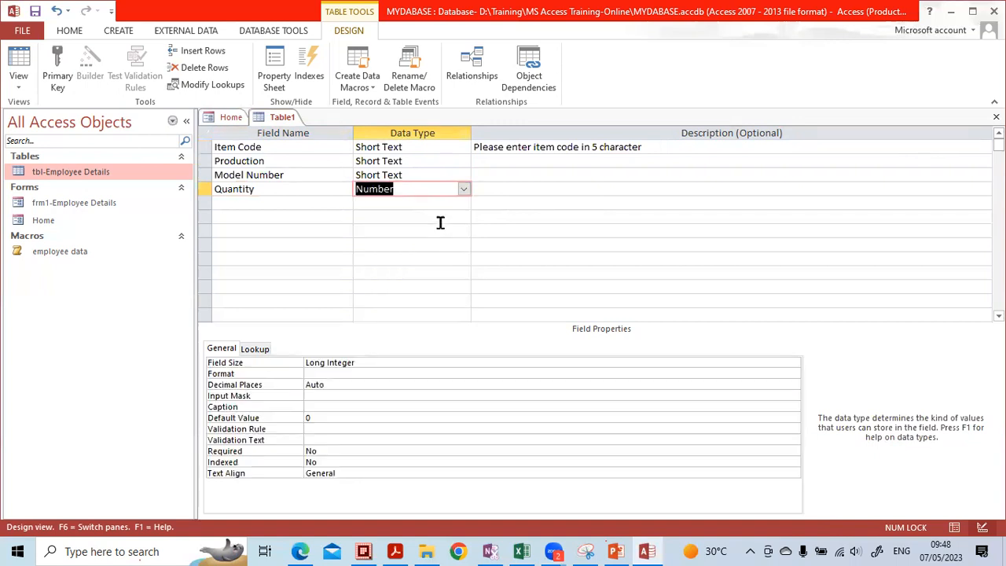
Describe Quantity as 'Please enter the quanity available in inventory'
click(487, 200)
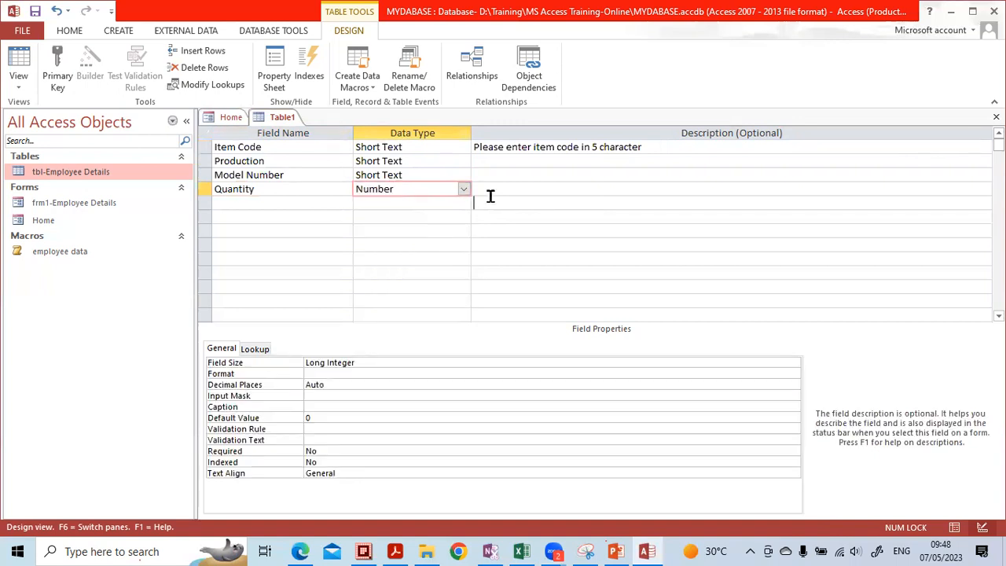
click(580, 186)
text(P)
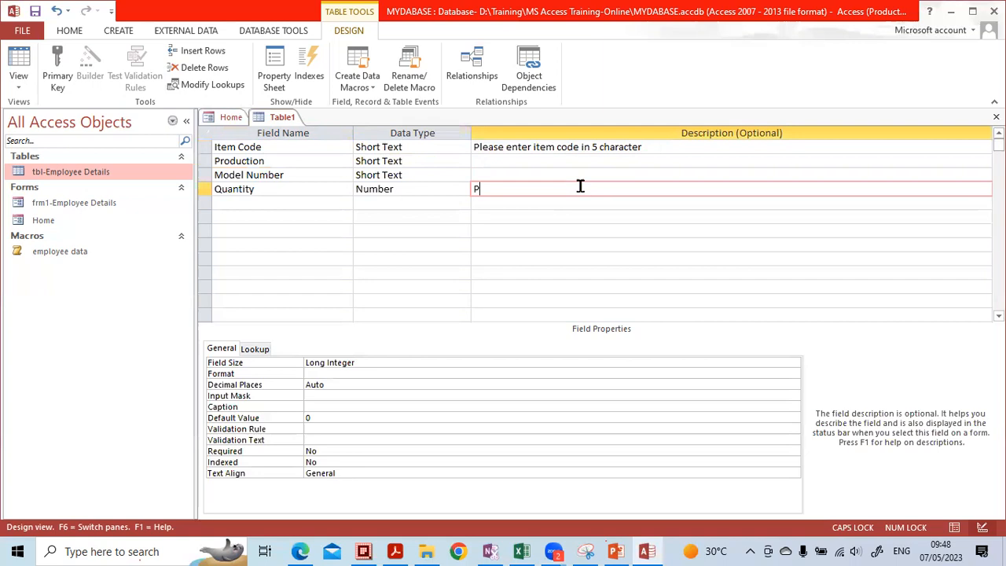
text(lease enter the quant)
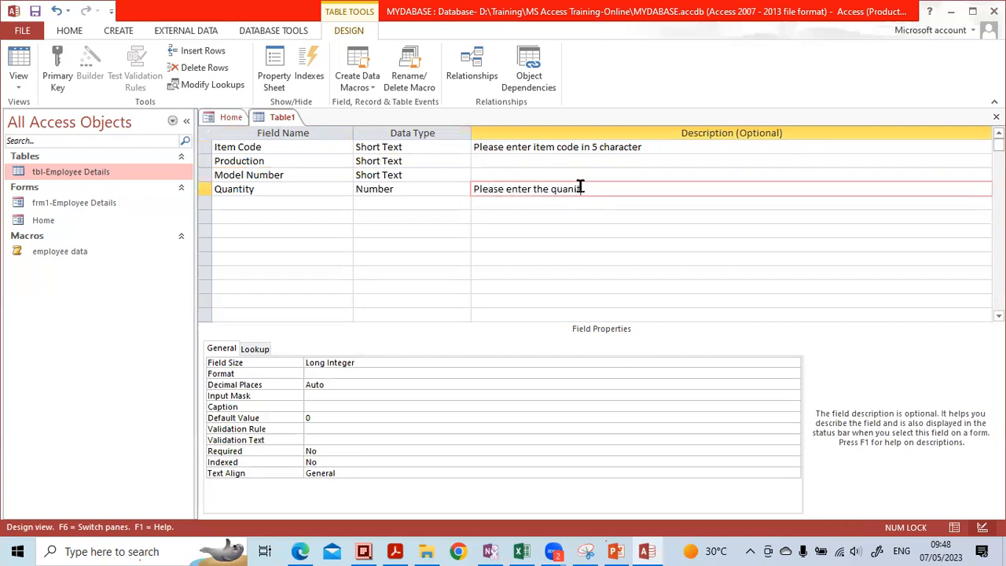
text(ity of)
text( i)
key(BackSpace)
key(BackSpace)
key(BackSpace)
key(BackSpace)
text(availabil8ity)
key(BackSpace)
key(BackSpace)
key(BackSpace)
key(BackSpace)
key(BackSpace)
text(le in inventory)
Add 'UOM' as the next field name
key(Return)
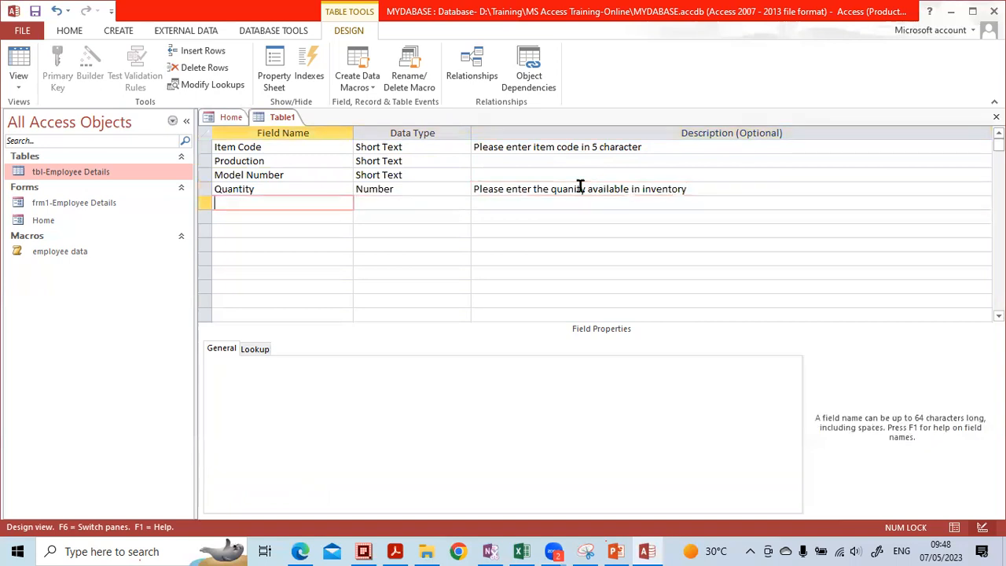
key(Caps_Lock)
text(UOM)
key(Return)
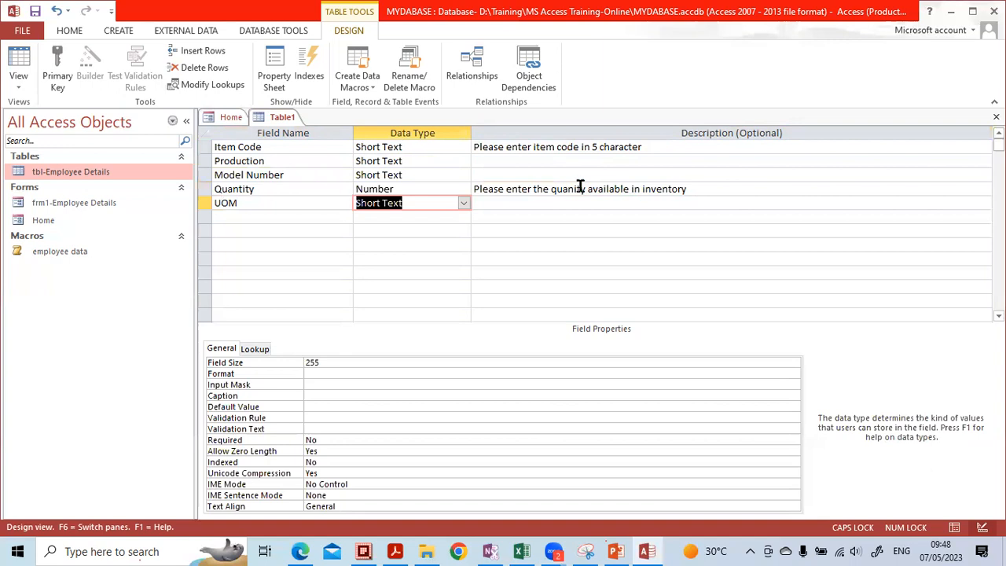
Leave UOM's data type as Short Text
key(Return)
key(Return)
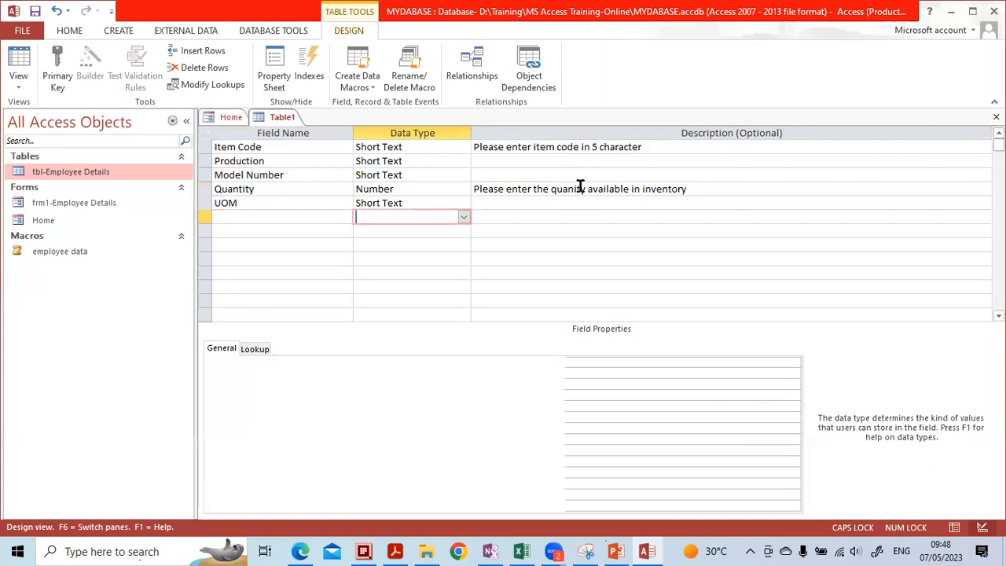
key(Up)
key(Return)
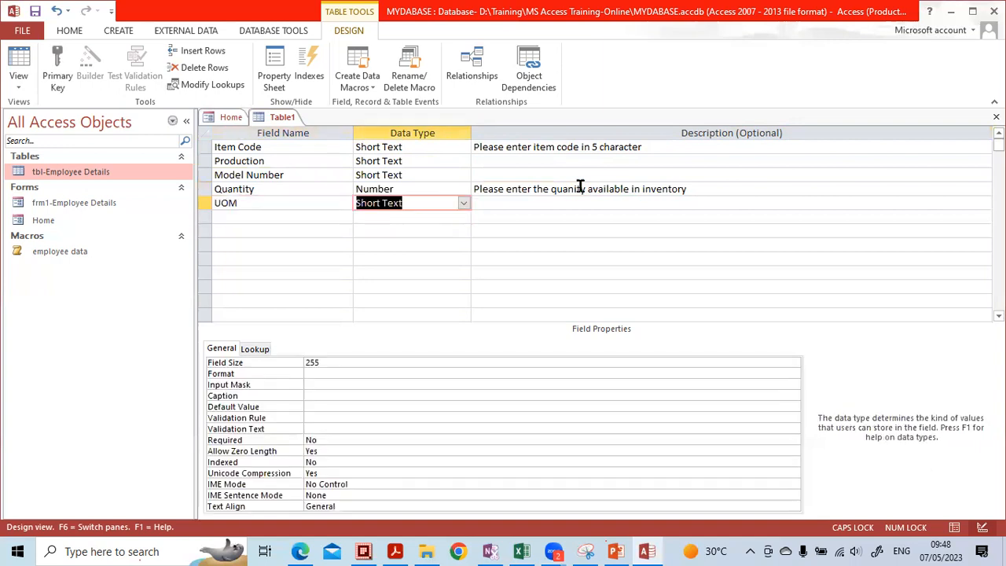
key(Down)
key(shift+Tab)
Name the sixth field 'Unit Price'
key(Caps_Lock)
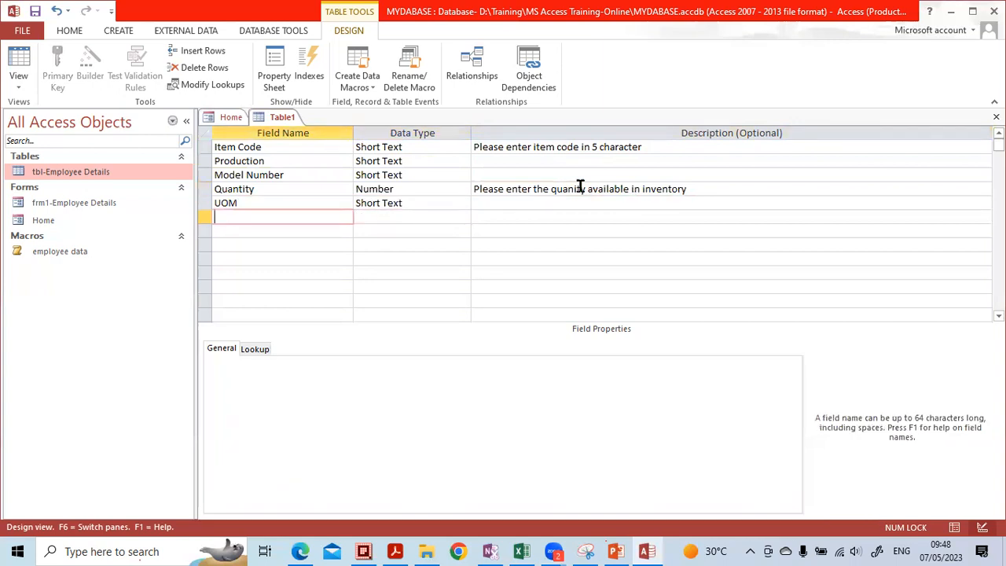
key(Caps_Lock)
key(Caps_Lock)
text(u)
key(Caps_Lock)
text(N)
text(U)
key(Caps_Lock)
text(nit Price)
key(Tab)
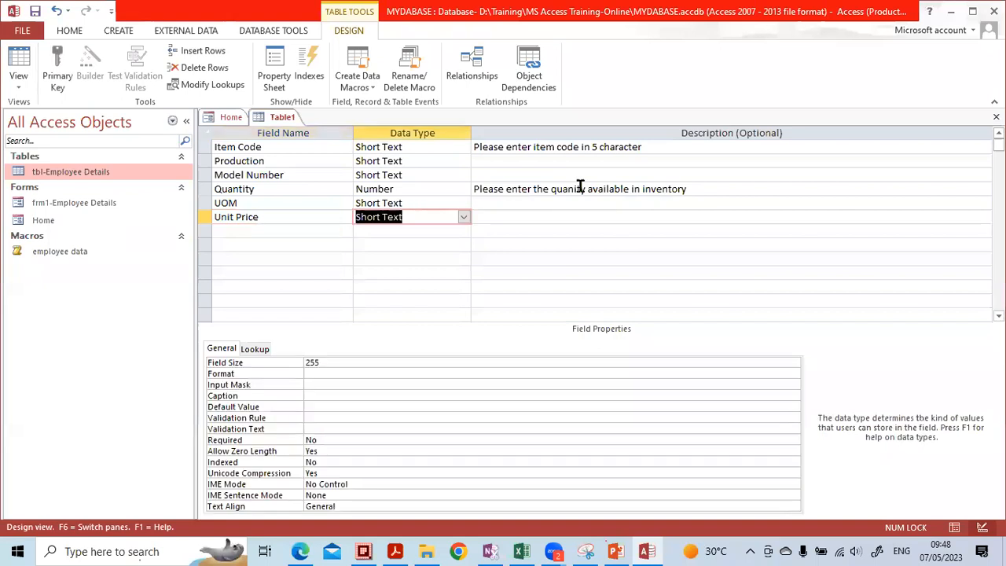
Set Unit Price's data type to Currency
click(463, 217)
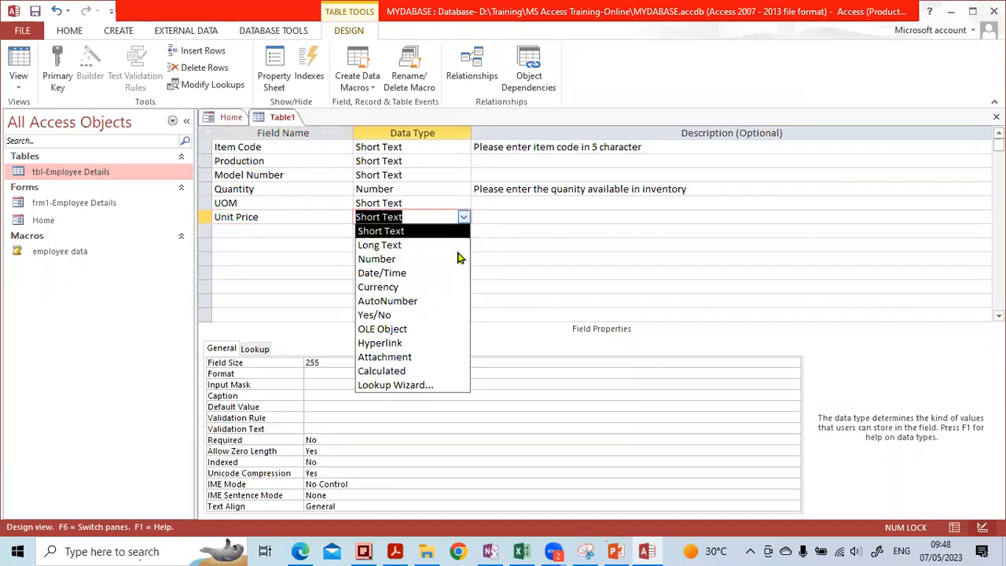
click(449, 288)
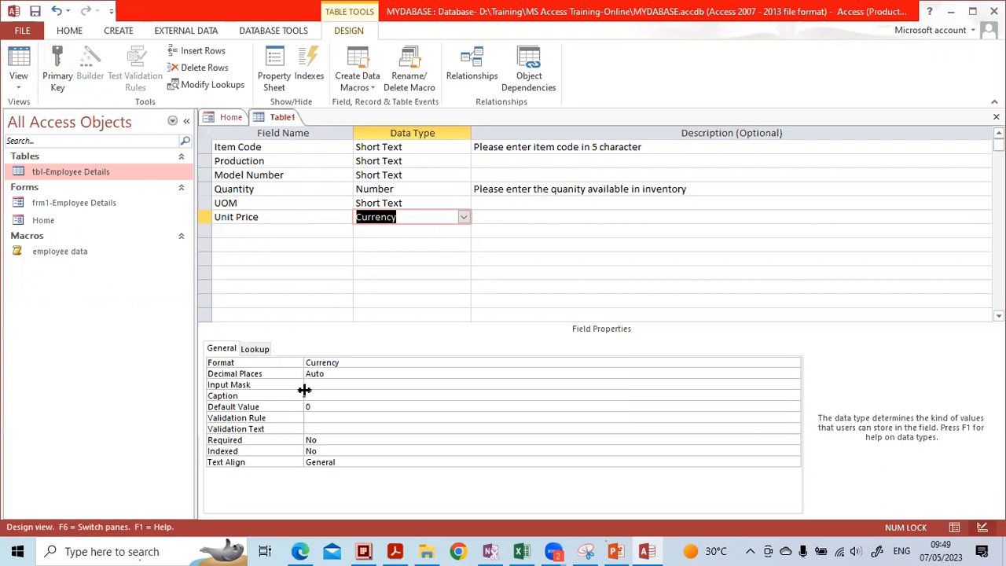
key(ctrl+shift+3)
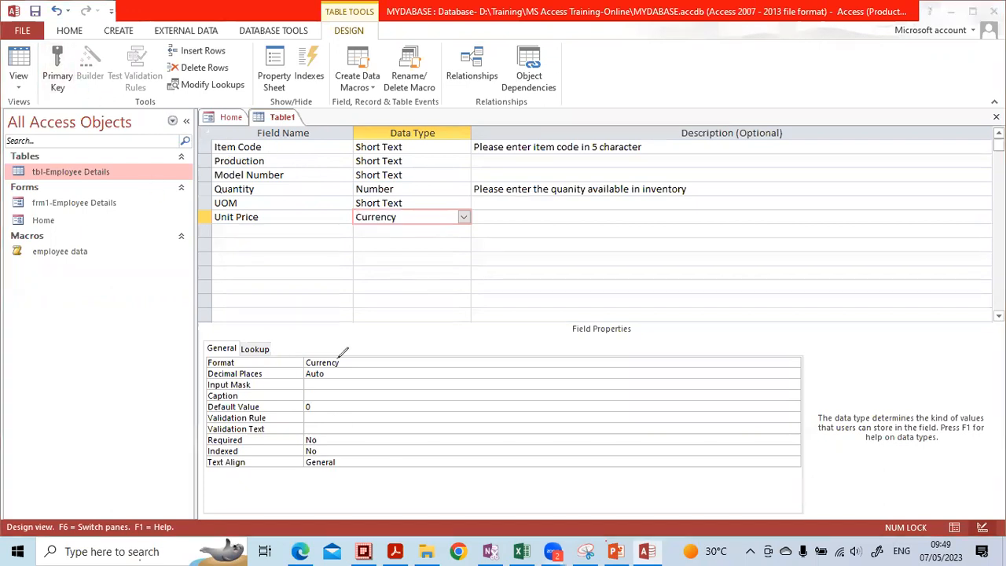
mouse_move(79, 32)
mouse_down()
mouse_move(32, 30)
mouse_move(15, 87)
mouse_move(92, 53)
mouse_up()
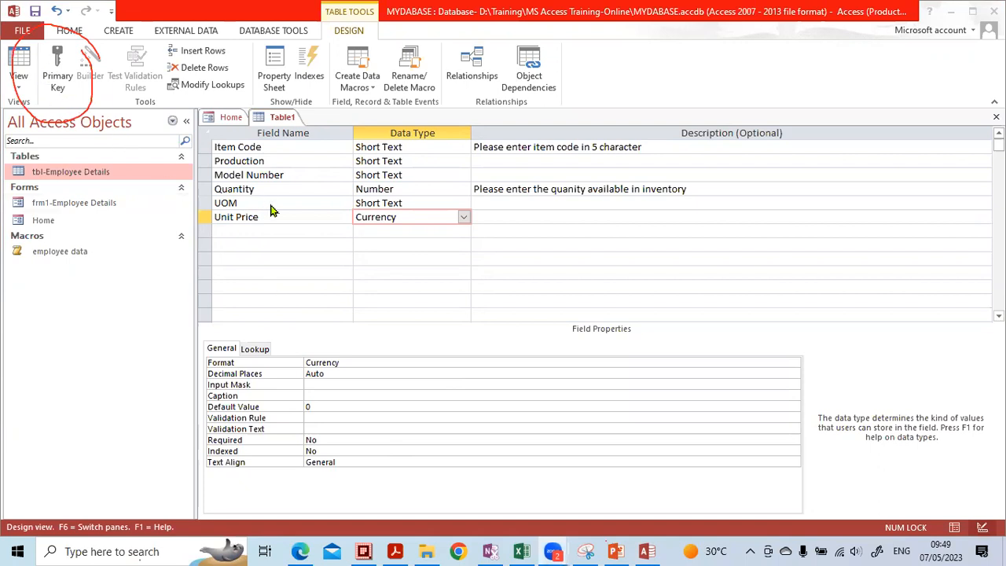
Set Item Code as primary key, check Indexed reads Yes (No Duplicates), then close Table1's design
click(263, 147)
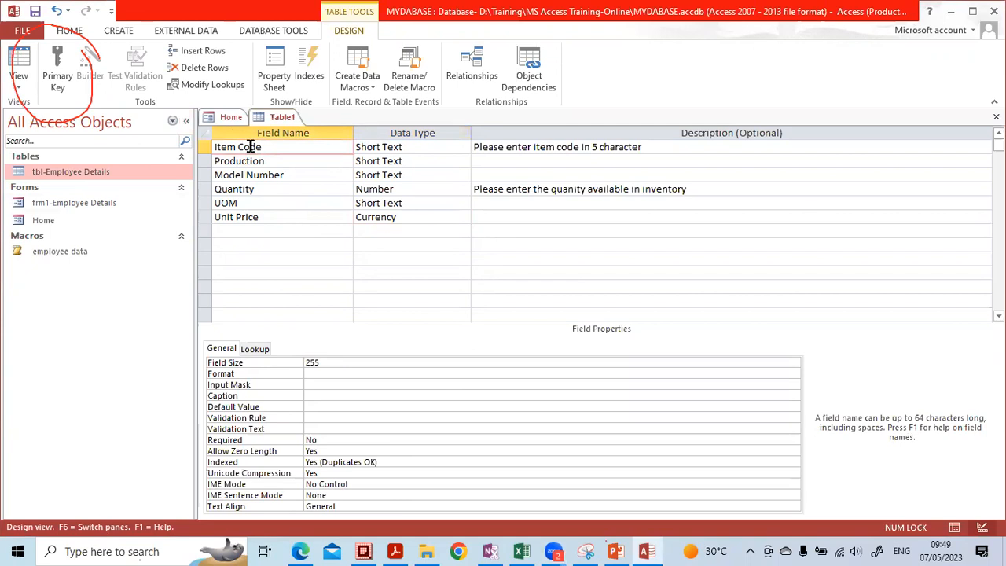
click(63, 73)
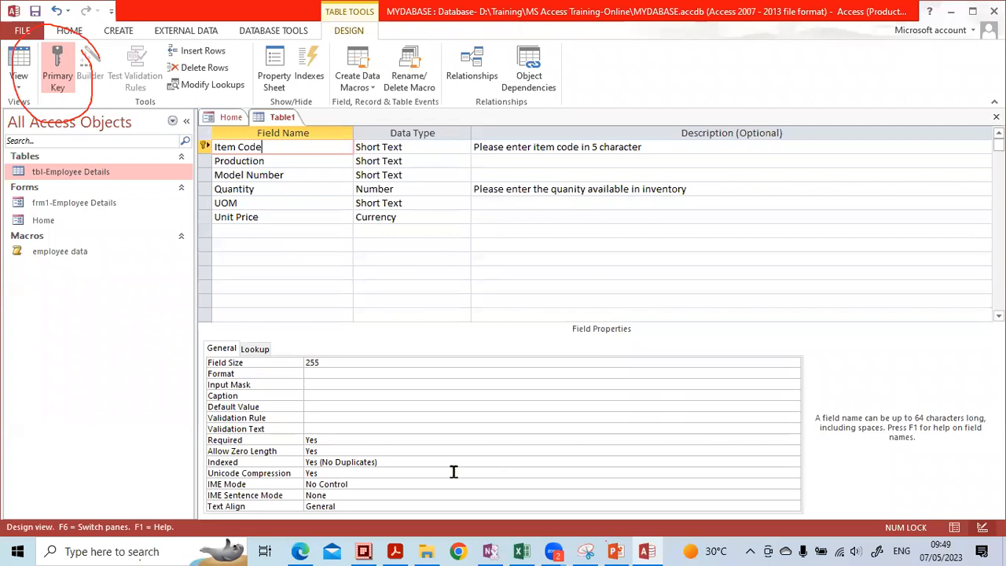
click(259, 465)
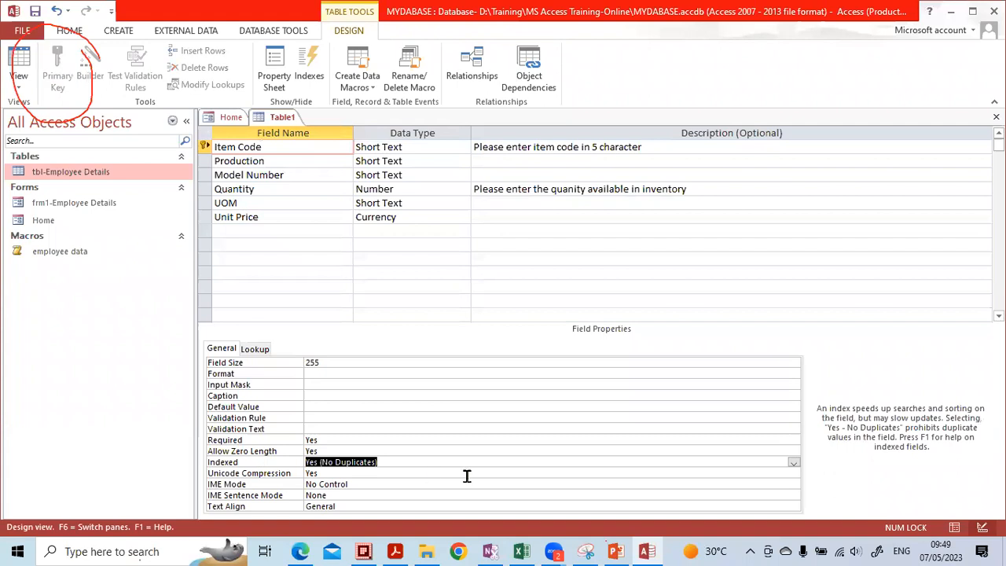
mouse_move(308, 446)
mouse_down()
mouse_move(228, 446)
mouse_move(236, 473)
mouse_move(323, 477)
mouse_move(385, 463)
mouse_up()
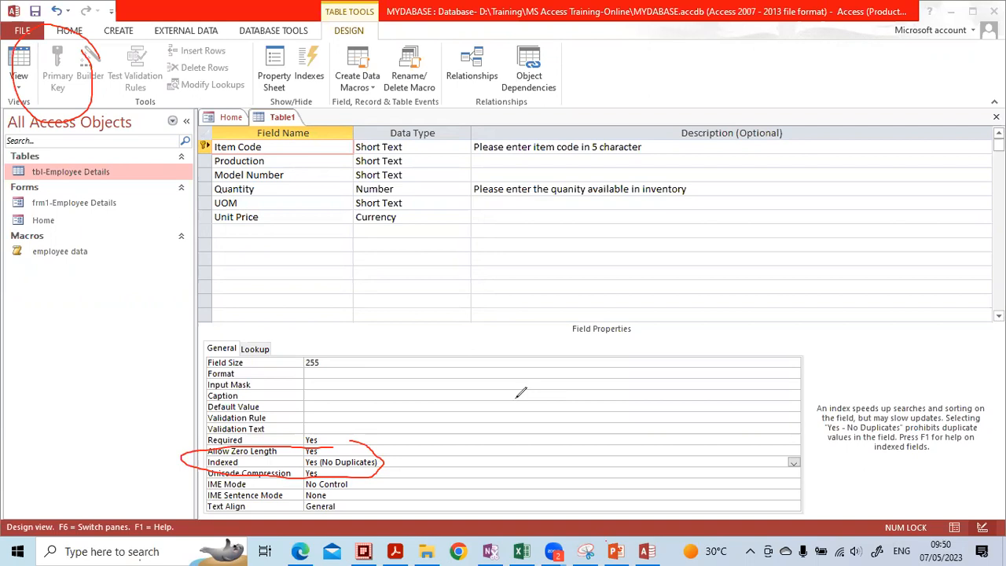
drag(86, 100, 29, 106)
drag(357, 461, 245, 454)
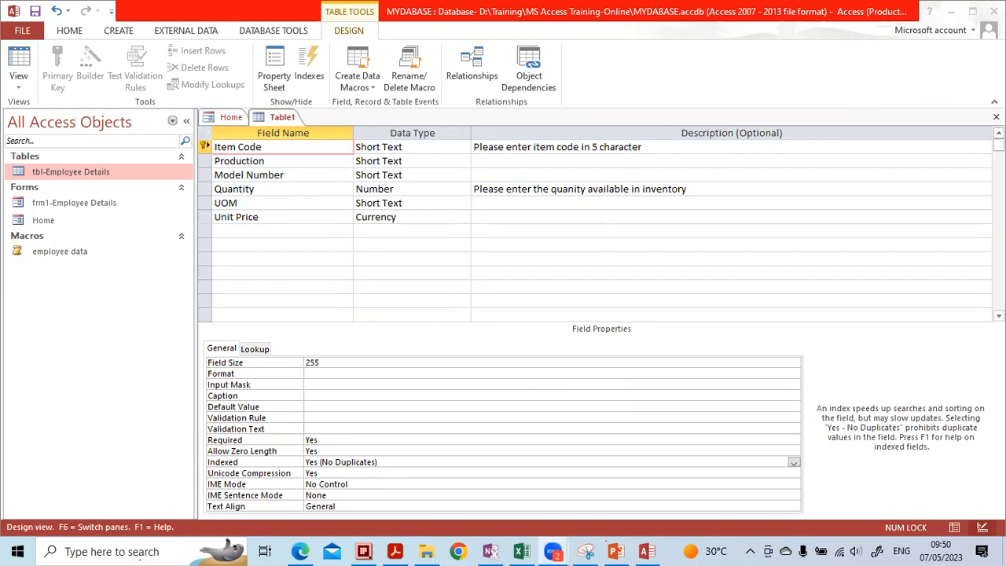
click(995, 117)
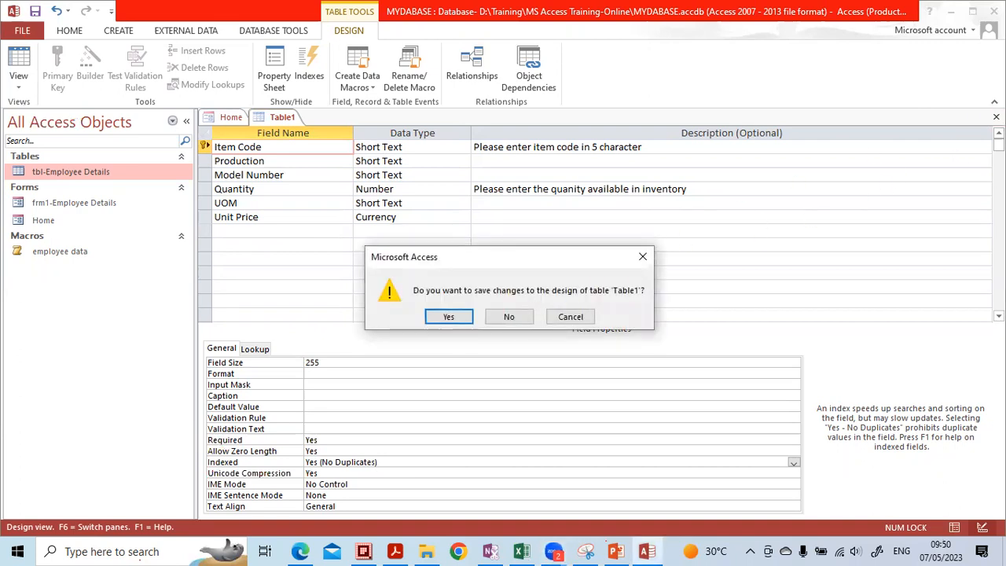
Save the new table design under the name 'tbl-Products'
click(448, 318)
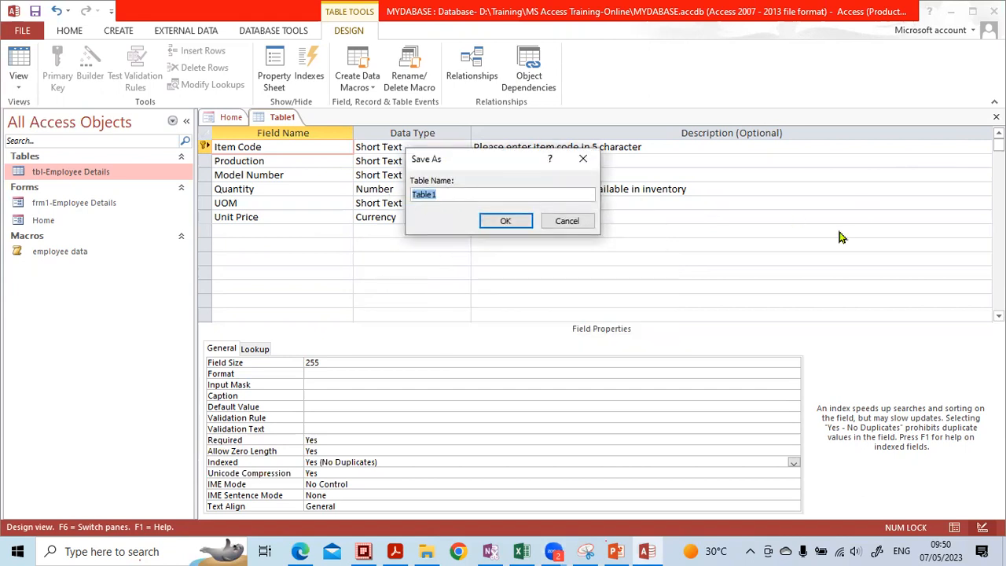
text(tbl-)
key(Caps_Lock)
text(P)
key(Caps_Lock)
text(roducts)
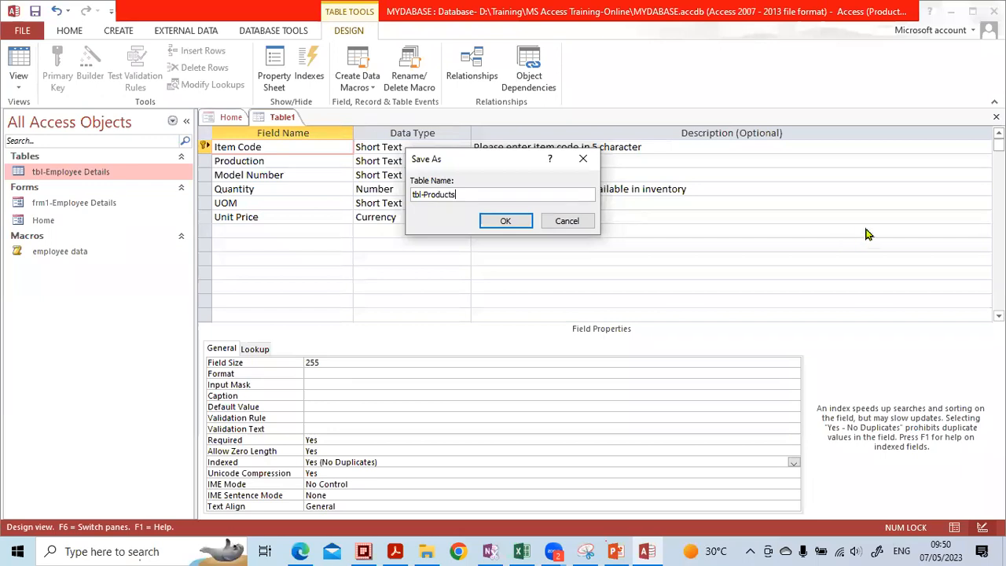
click(514, 227)
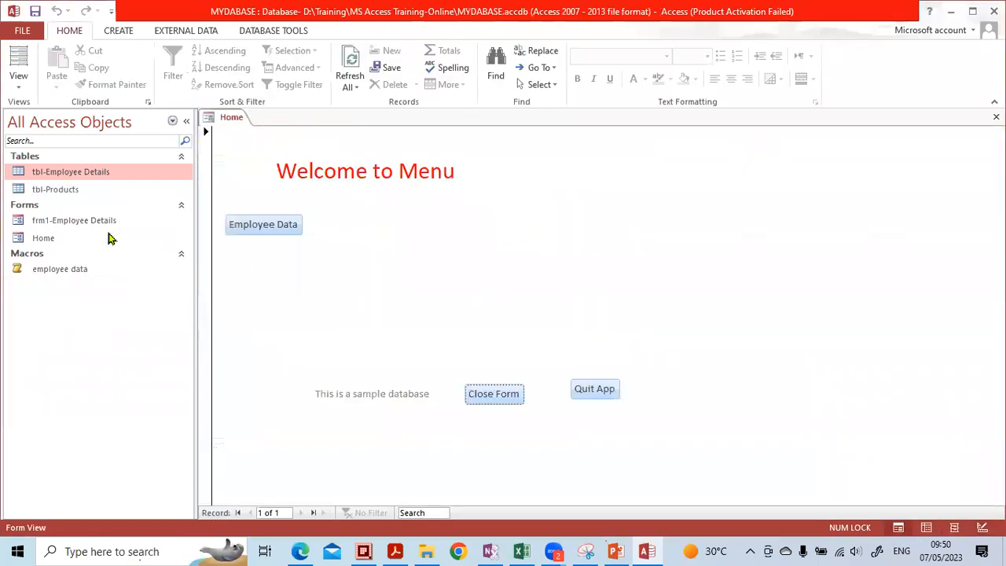
click(58, 189)
click(41, 159)
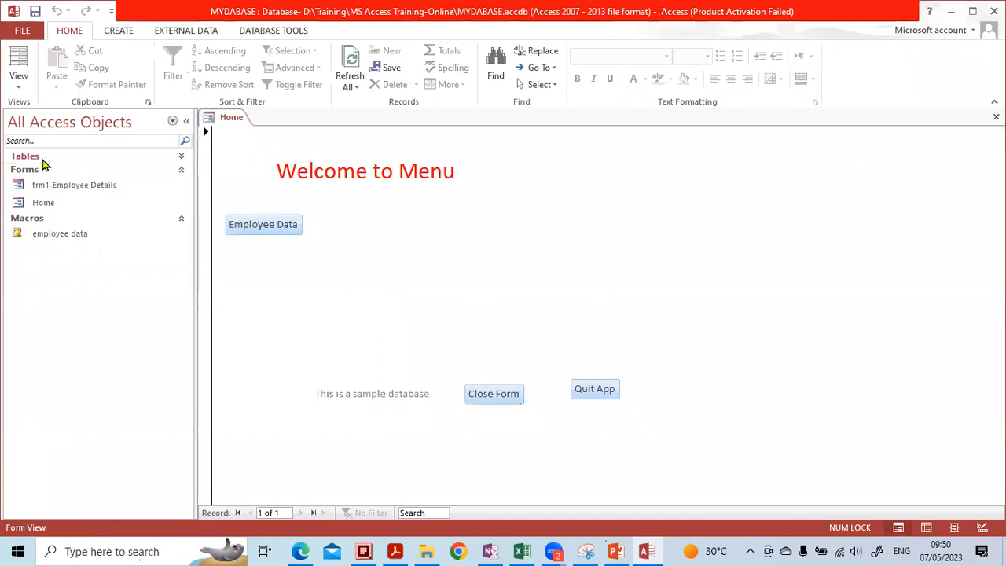
click(41, 159)
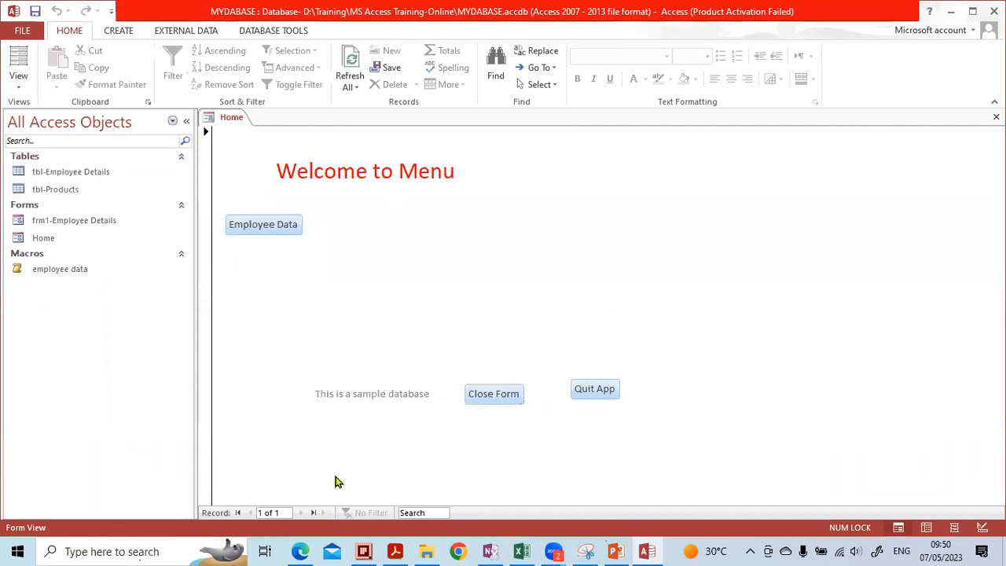
mouse_move(56, 154)
mouse_down()
mouse_move(7, 153)
mouse_move(33, 163)
mouse_move(44, 151)
mouse_up()
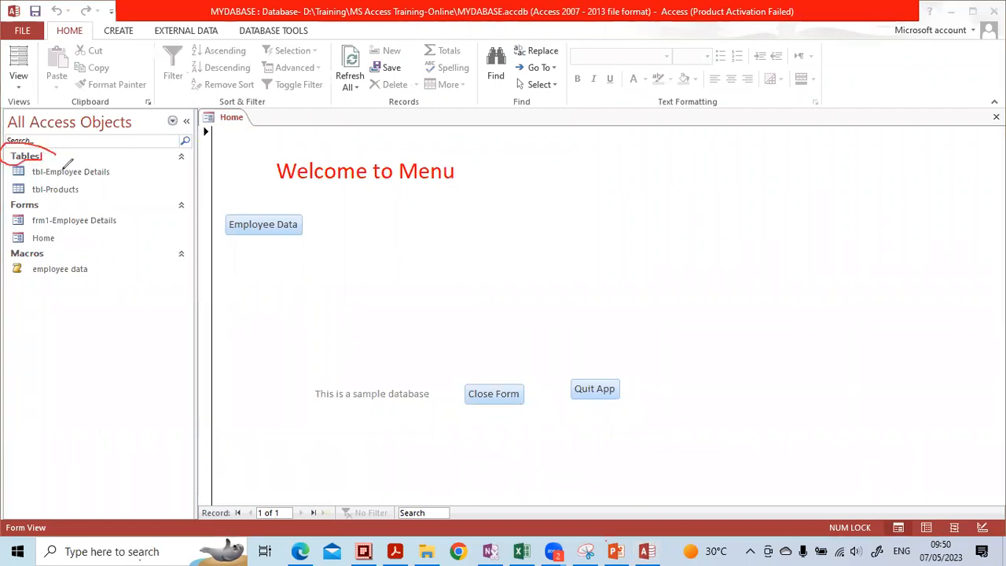
mouse_move(88, 183)
mouse_down()
mouse_move(11, 189)
mouse_move(83, 194)
mouse_move(141, 154)
mouse_up()
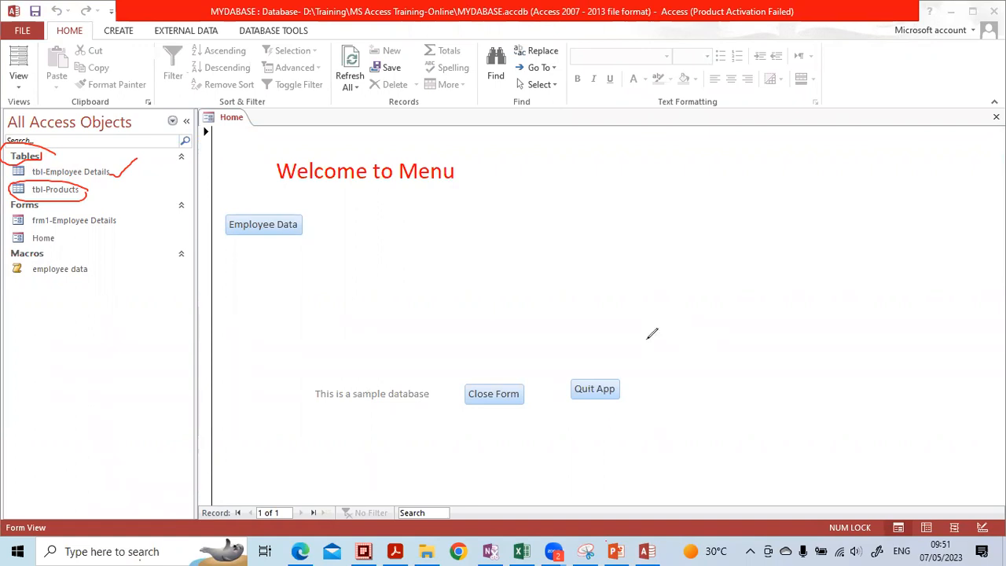
click(86, 197)
click(127, 162)
click(41, 156)
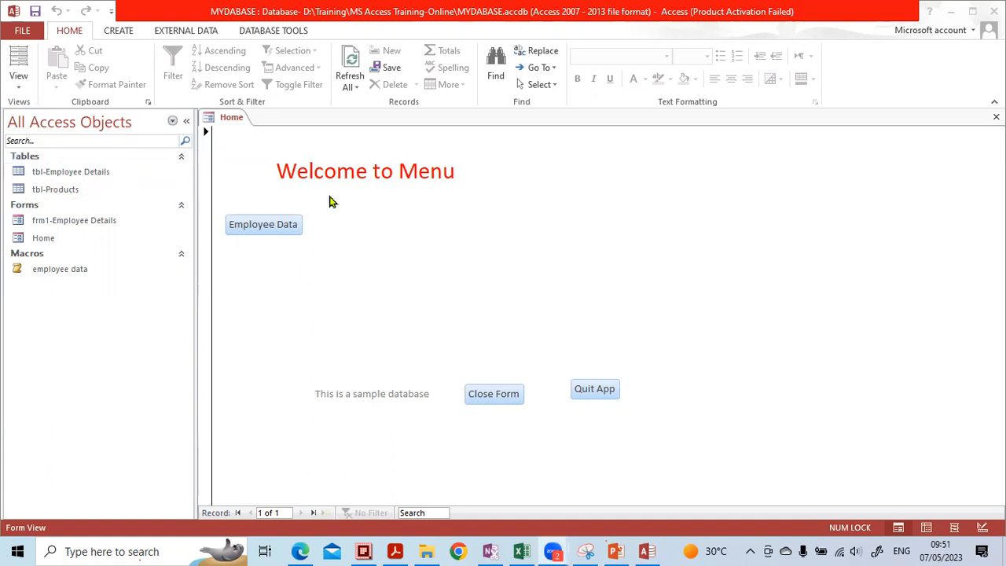
click(69, 196)
Open tbl-Products as a datasheet and enter P100 as the first record's Item Code
double_click(69, 196)
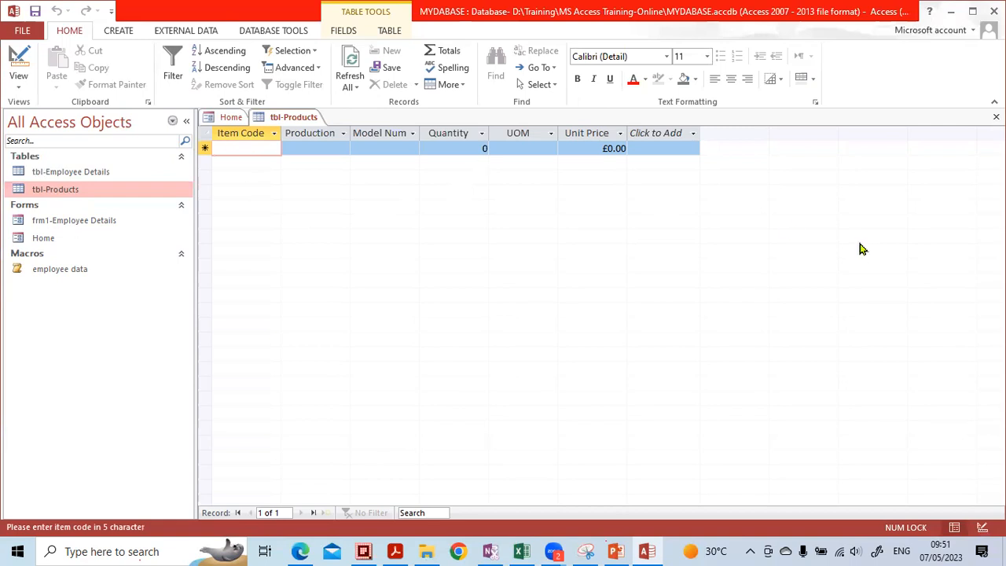
text(p)
key(Caps_Lock)
key(BackSpace)
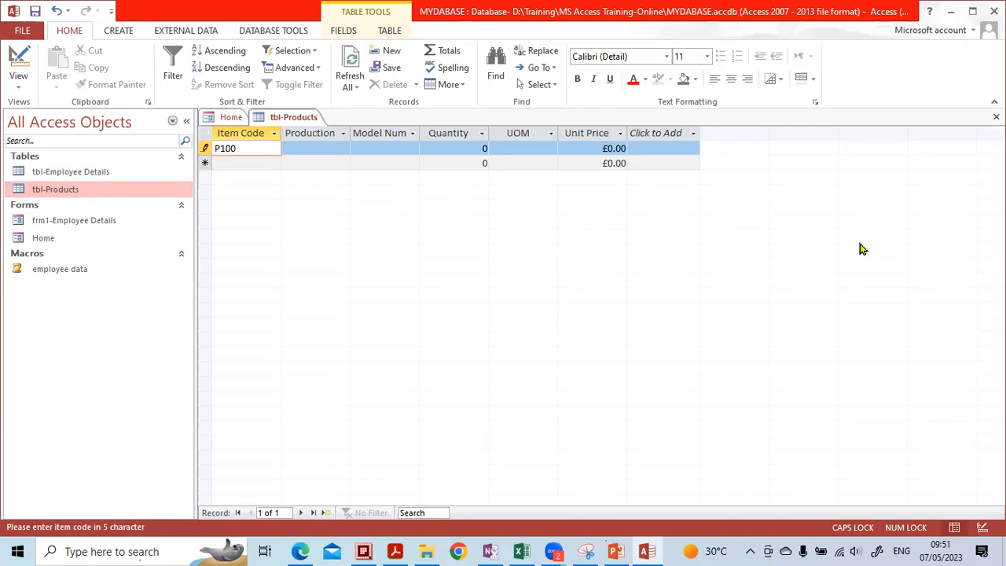
key(Tab)
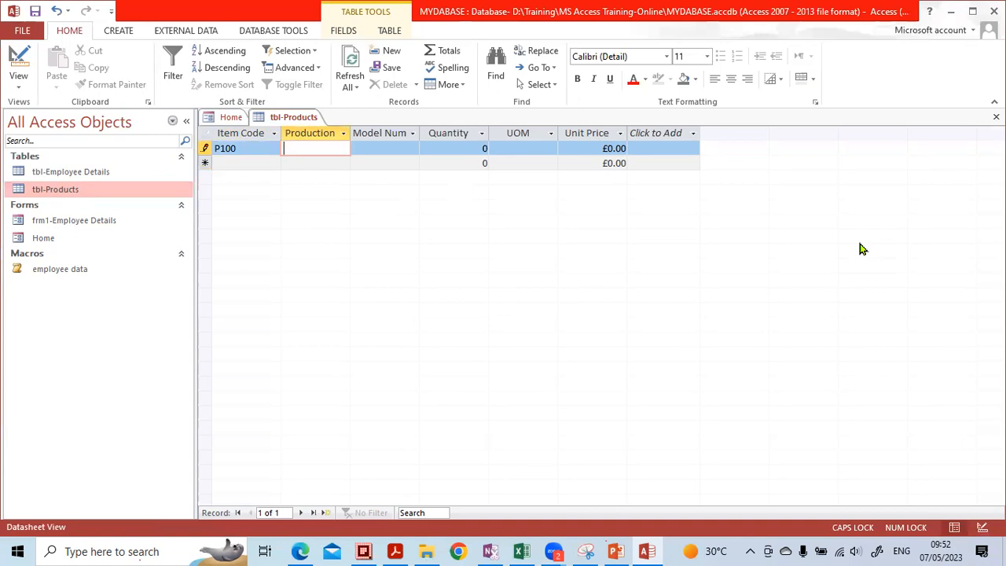
Widen the Production column so its contents fit
click(350, 137)
click(349, 135)
drag(352, 136, 427, 134)
click(382, 144)
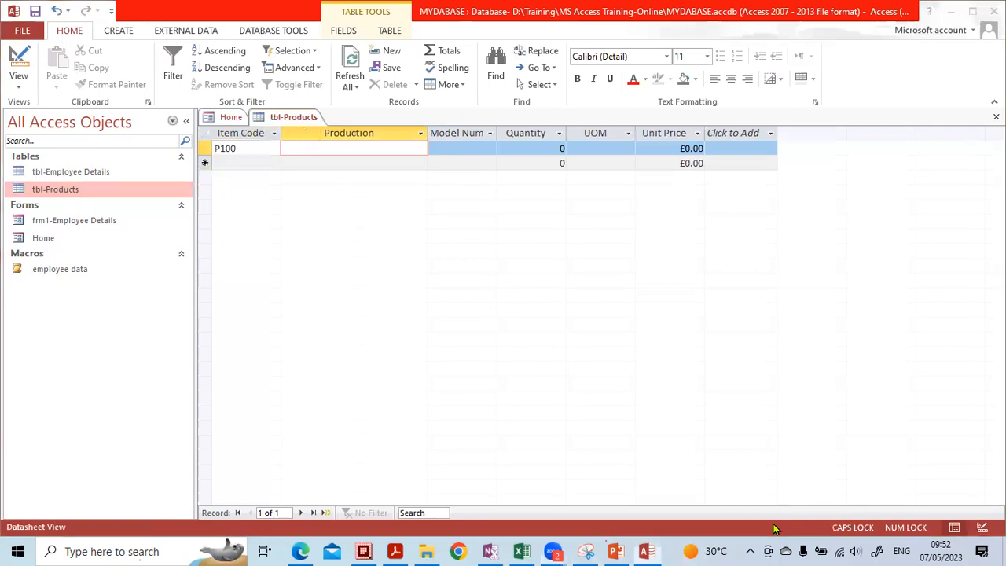
mouse_move(983, 504)
mouse_down()
mouse_move(949, 512)
mouse_move(976, 555)
mouse_up()
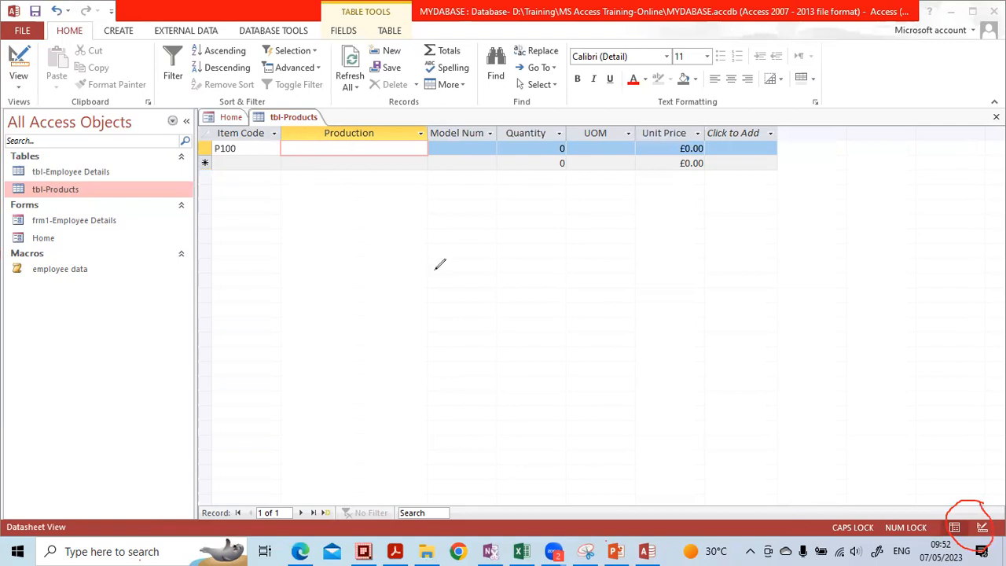
mouse_move(968, 522)
mouse_down()
mouse_move(951, 507)
mouse_move(933, 526)
mouse_move(968, 534)
mouse_move(960, 515)
mouse_move(931, 535)
mouse_move(961, 540)
mouse_up()
drag(962, 482, 954, 515)
drag(992, 487, 981, 524)
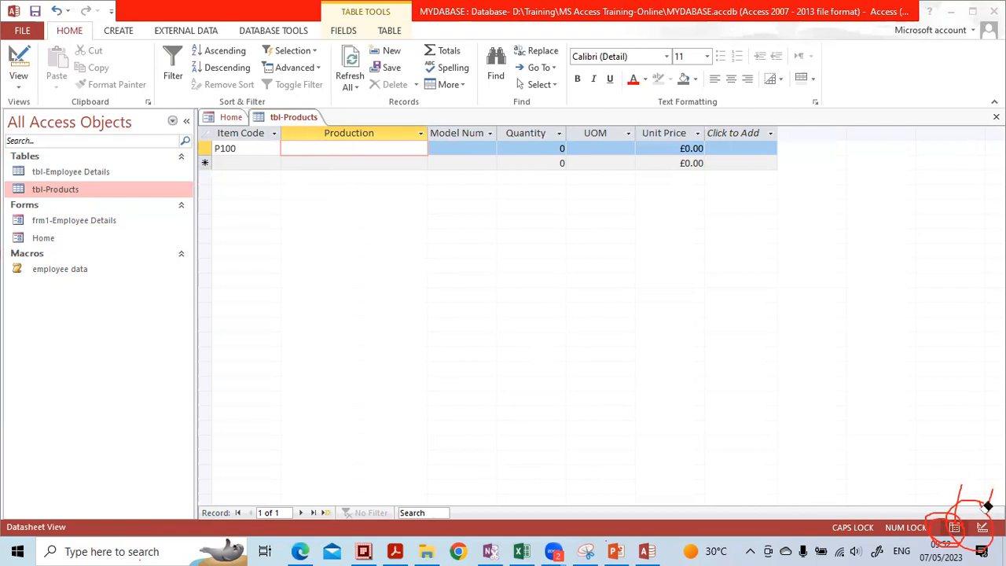
drag(985, 508, 976, 517)
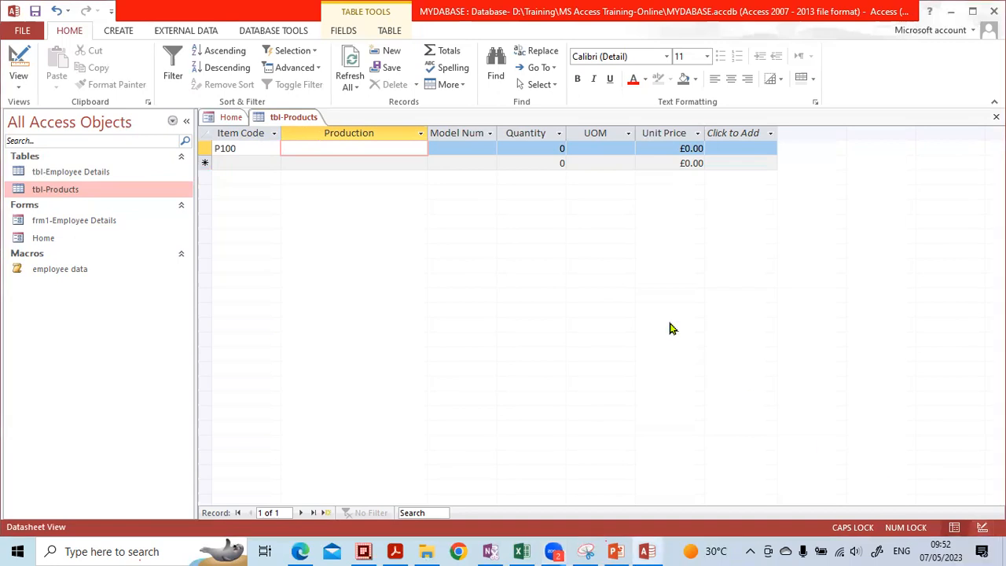
In Design View, rename the Production field to 'Product Name' and save the design on closing
click(982, 527)
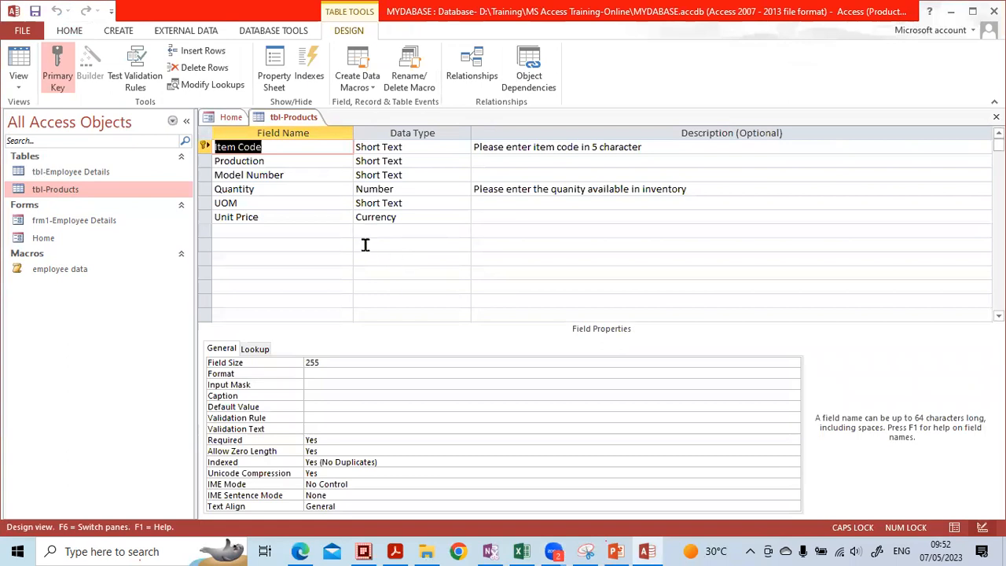
click(270, 162)
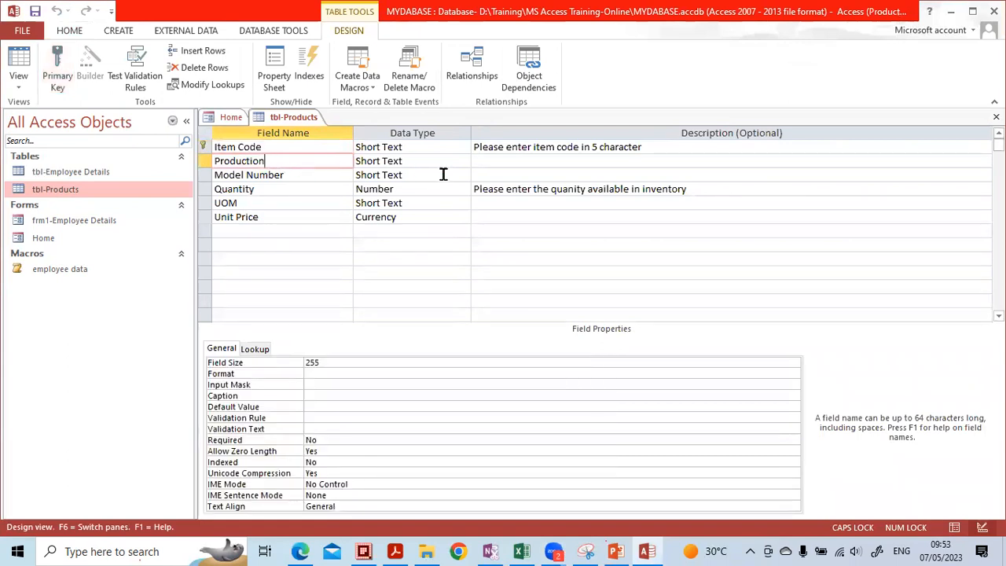
key(BackSpace)
key(BackSpace)
key(BackSpace)
text(N)
key(Caps_Lock)
text(ame)
key(Tab)
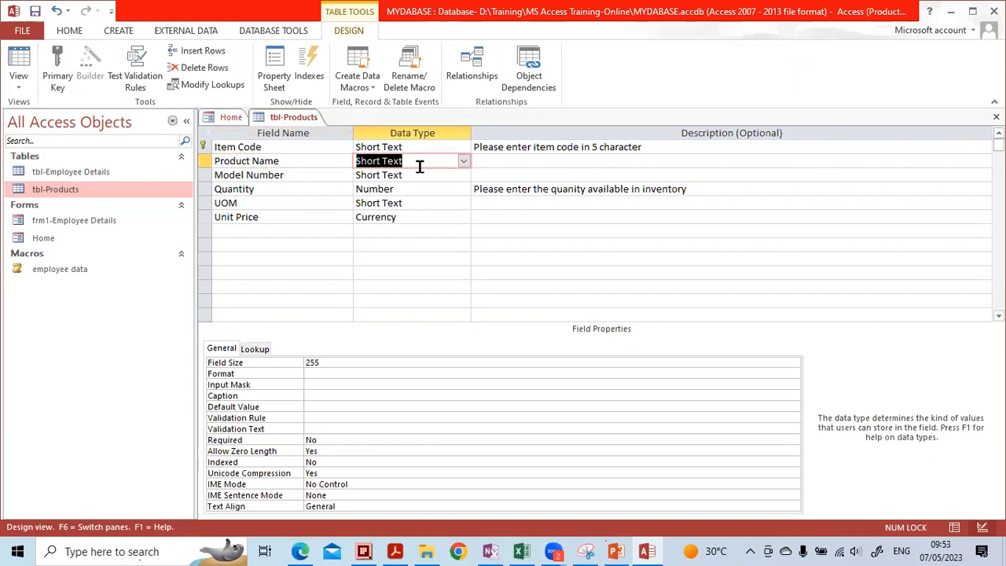
click(996, 117)
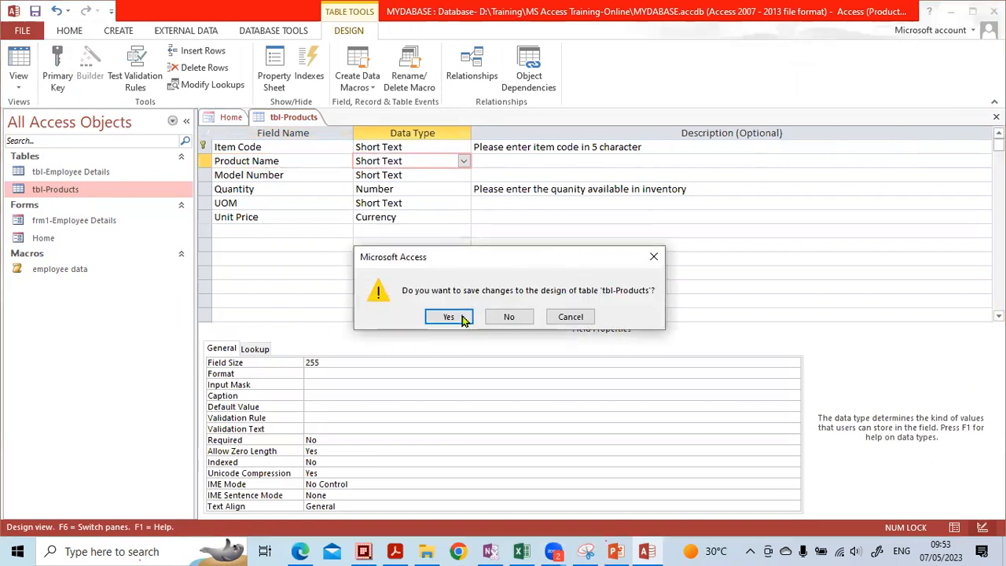
click(447, 316)
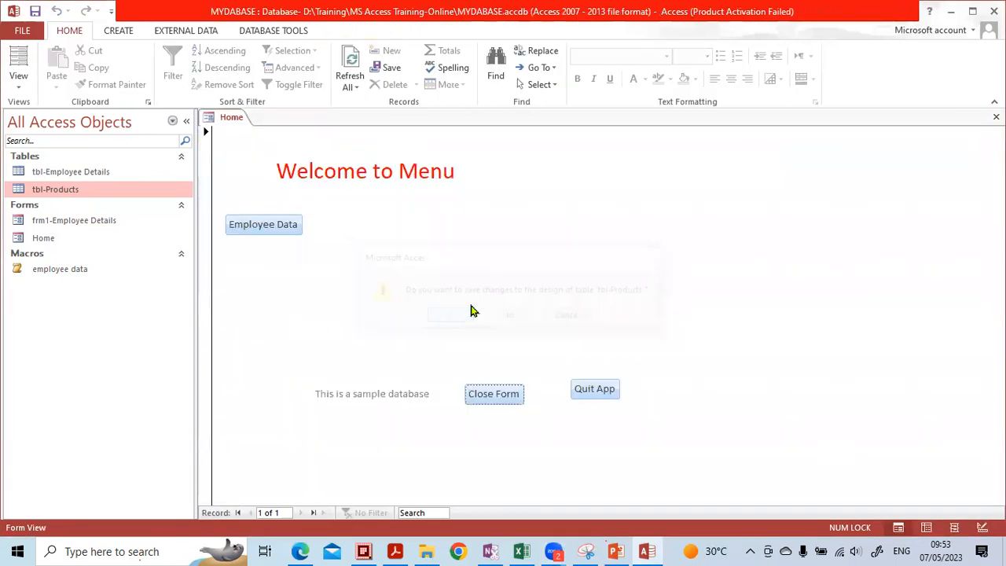
Reopen tbl-Products, widen the Product Name column, and bring up the PowerPoint Product Table slide
double_click(61, 192)
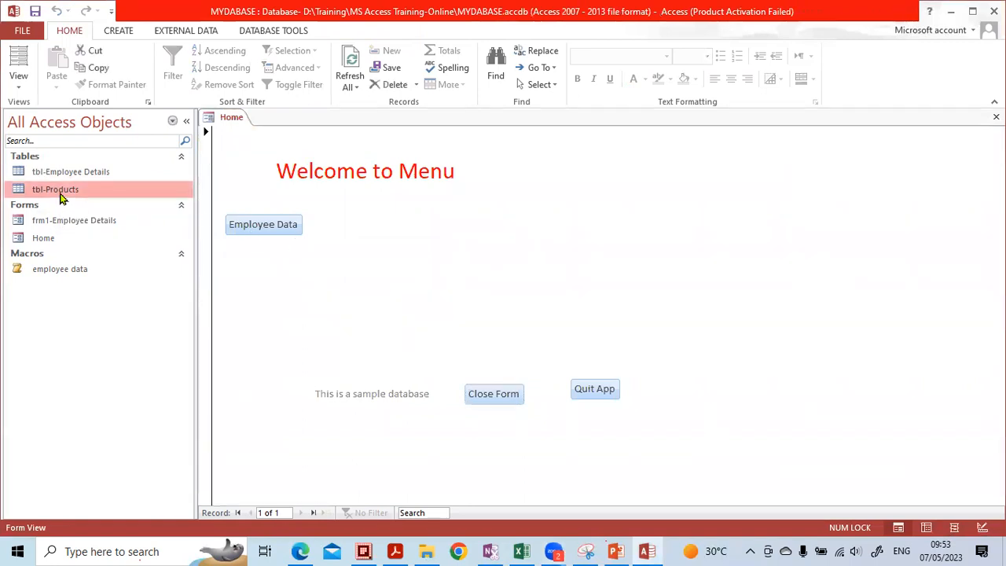
click(344, 149)
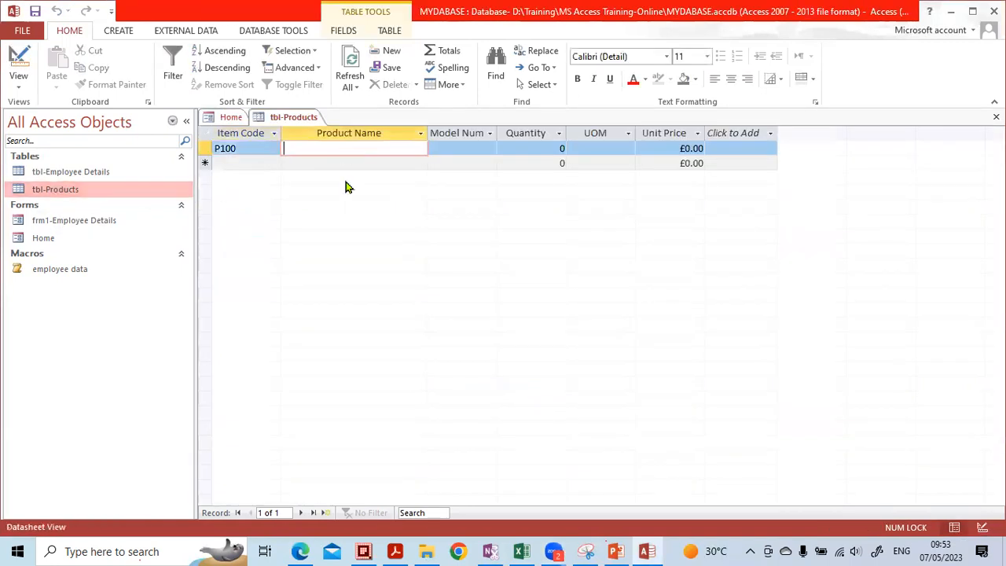
drag(429, 133, 542, 133)
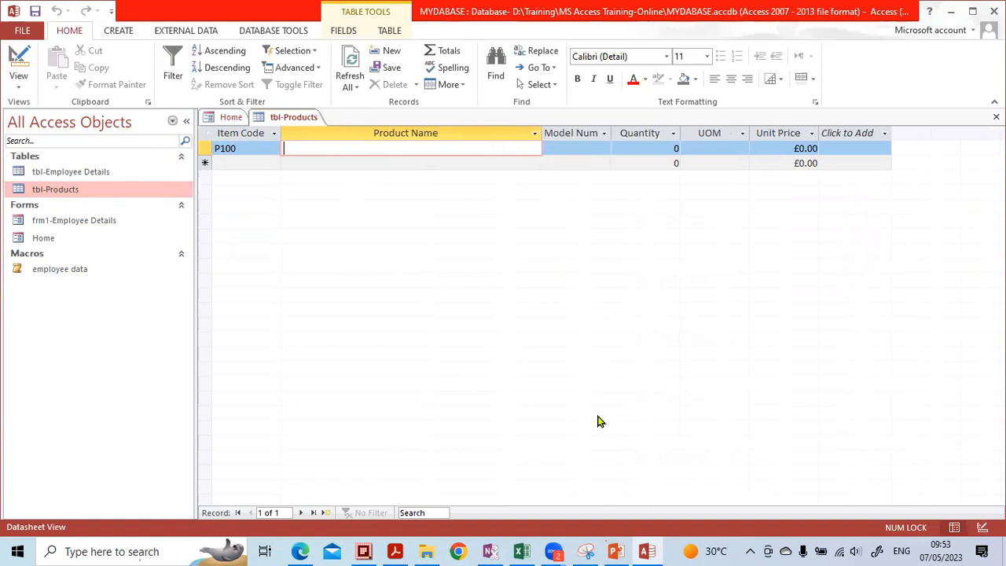
click(617, 551)
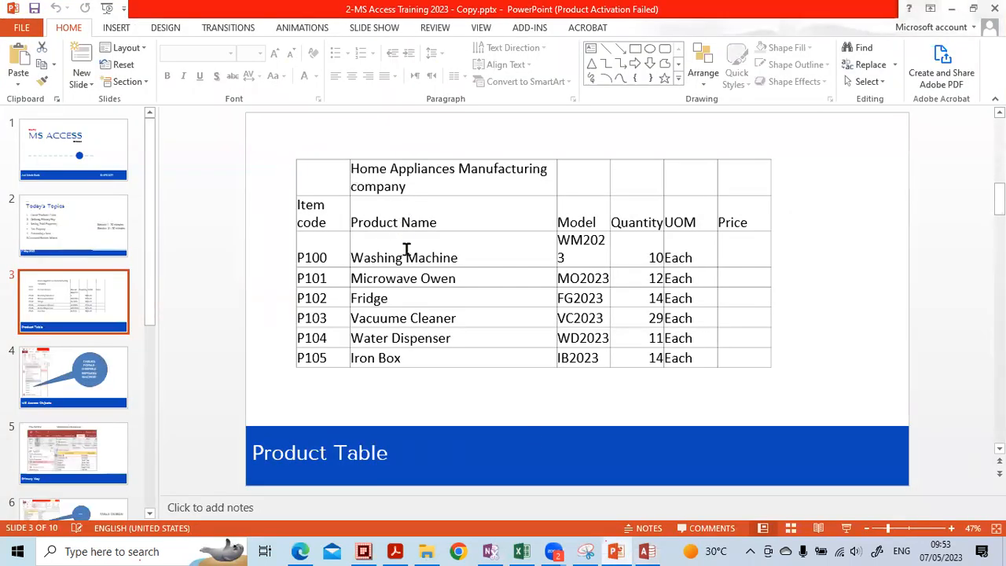
Select the P100–P105 sample product rows in the slide table, then return to Access
click(476, 257)
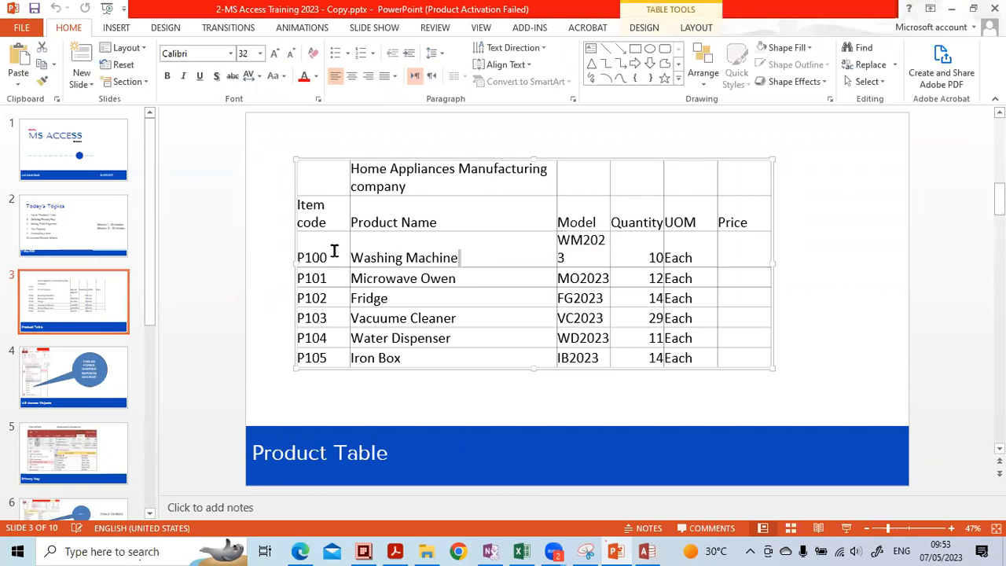
drag(337, 250, 666, 343)
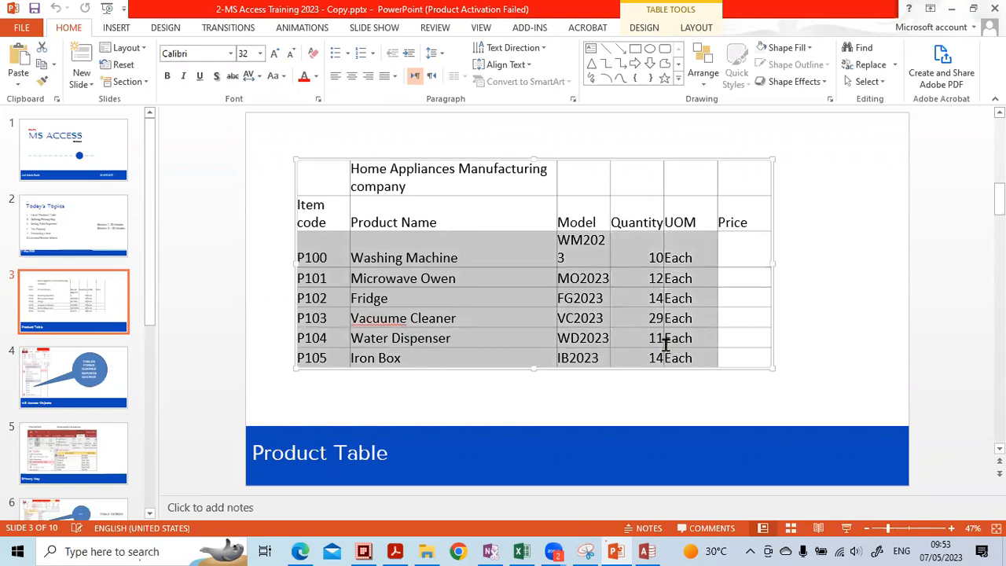
click(646, 551)
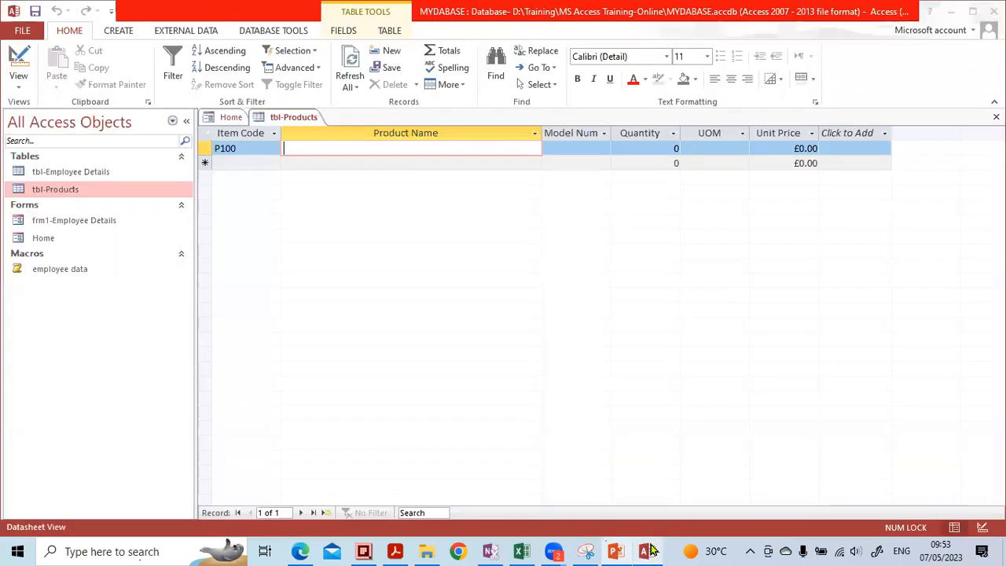
Clear the P100 item code from the datasheet and switch to the Data.xlsx Products sheet
click(213, 148)
key(Delete)
drag(234, 132, 703, 157)
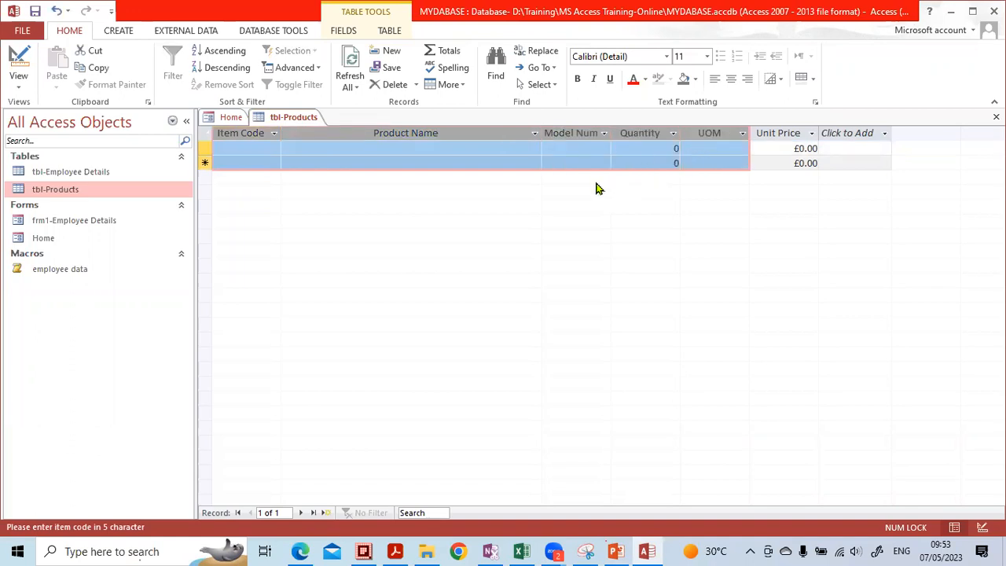
click(554, 161)
drag(237, 133, 777, 146)
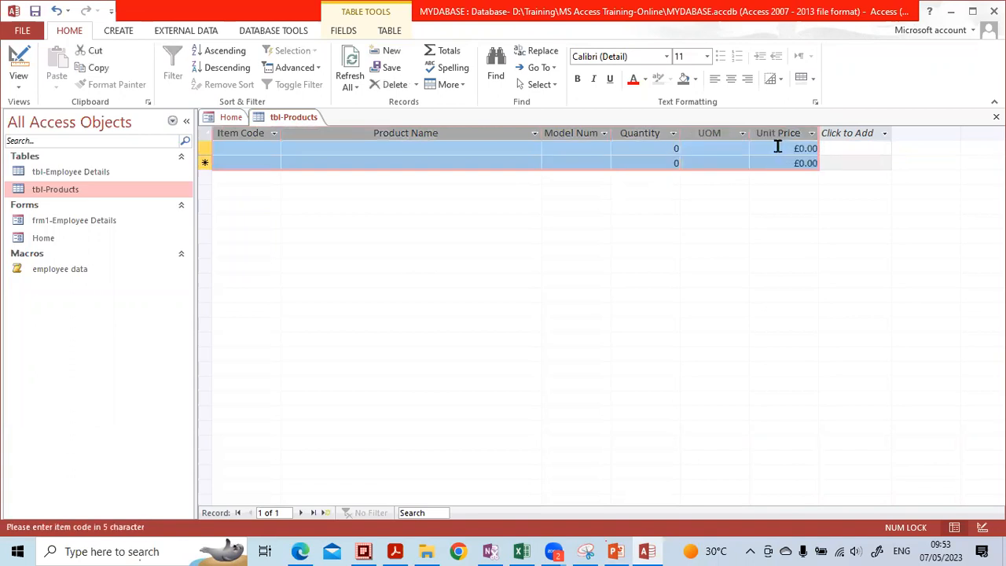
click(684, 151)
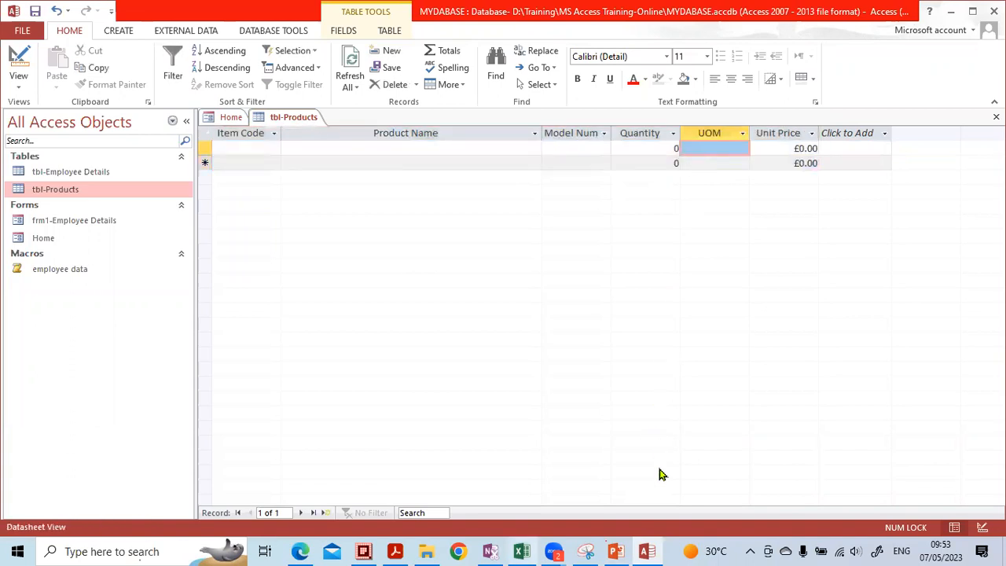
click(522, 551)
click(259, 236)
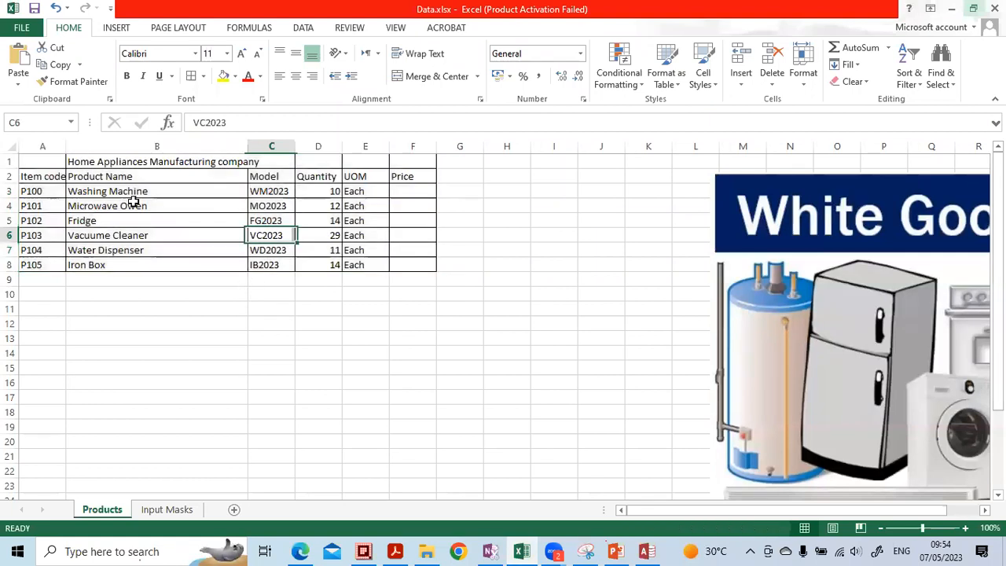
Copy Excel range A2:E8 and select the matching Item Code to UOM columns in Access
drag(48, 180, 353, 267)
key(ctrl+c)
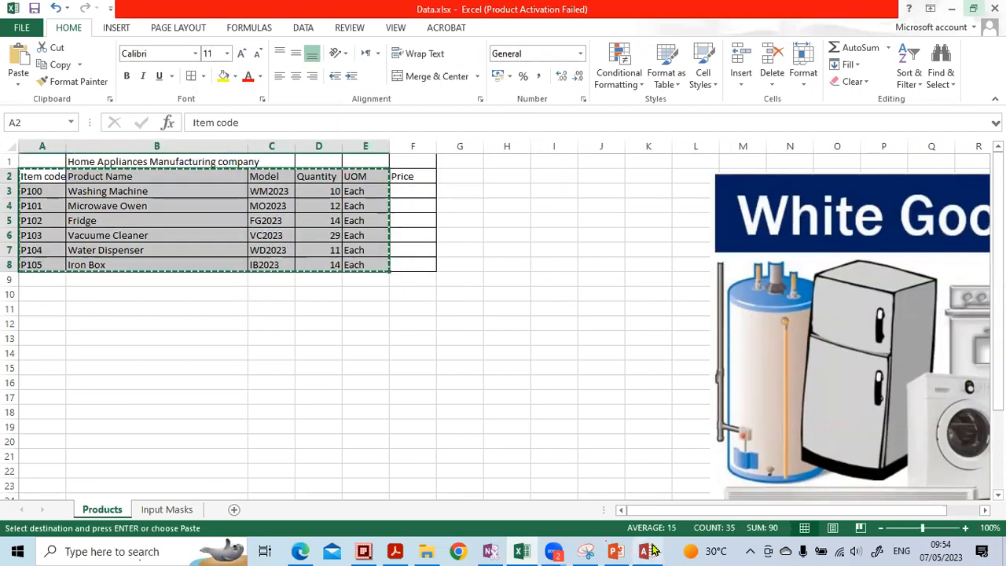
click(647, 551)
drag(234, 128, 705, 163)
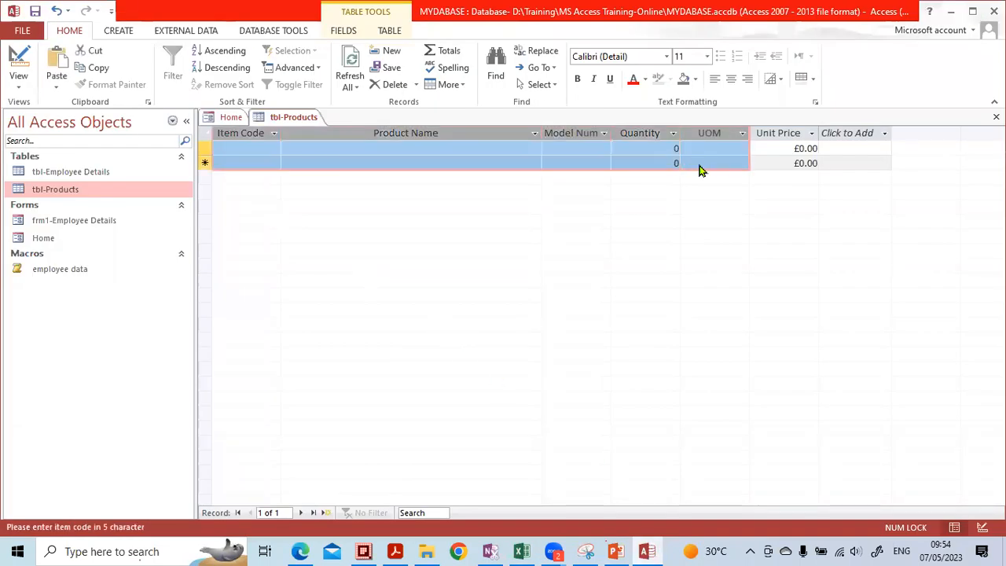
Paste and confirm the six product records P100 to P105 into tbl-Products
key(ctrl+v)
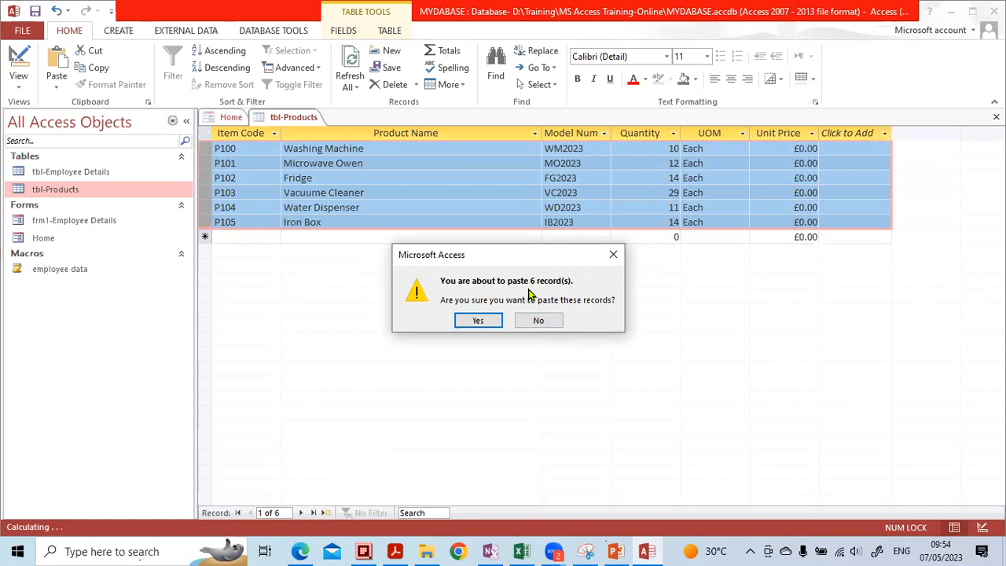
click(485, 319)
click(569, 192)
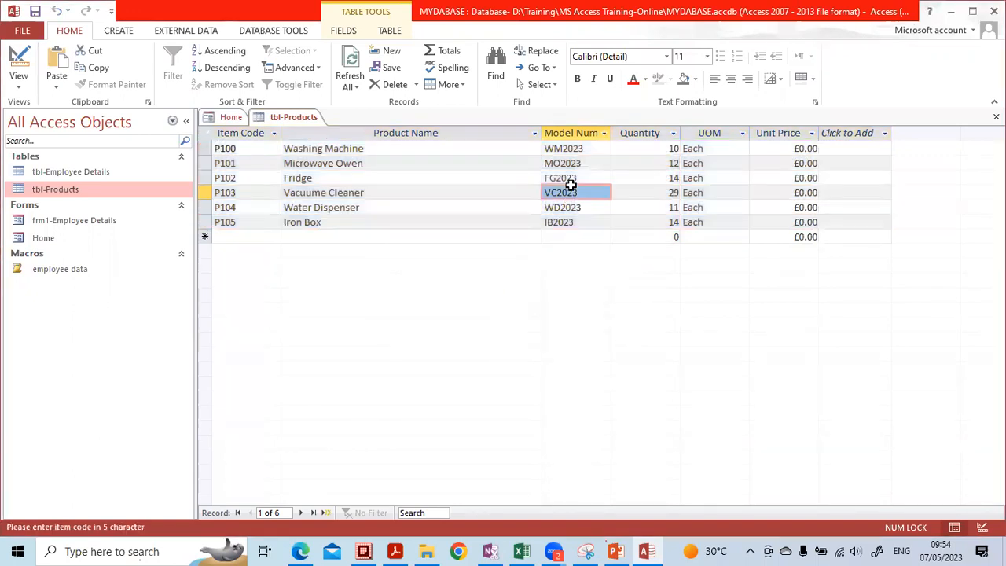
click(486, 178)
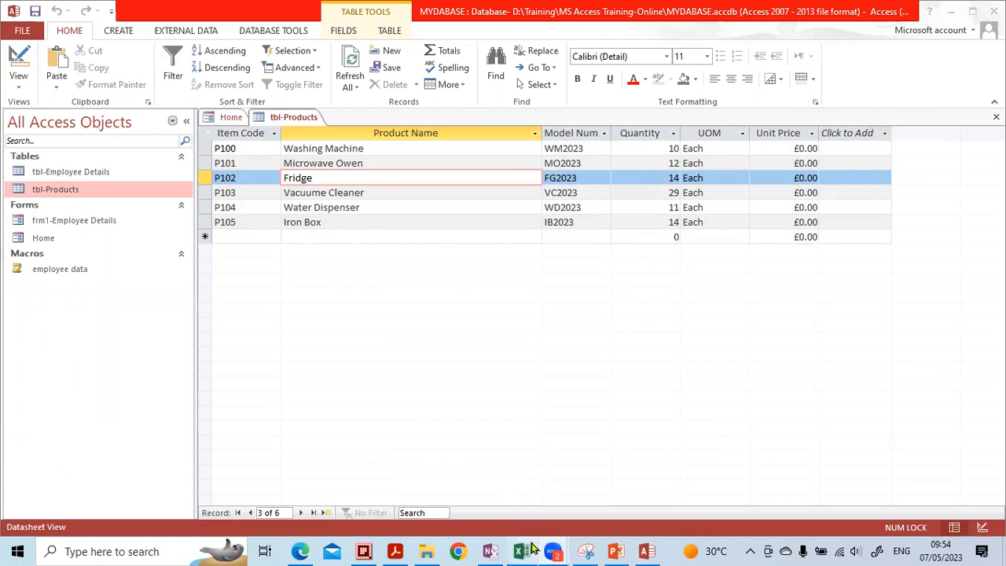
click(463, 550)
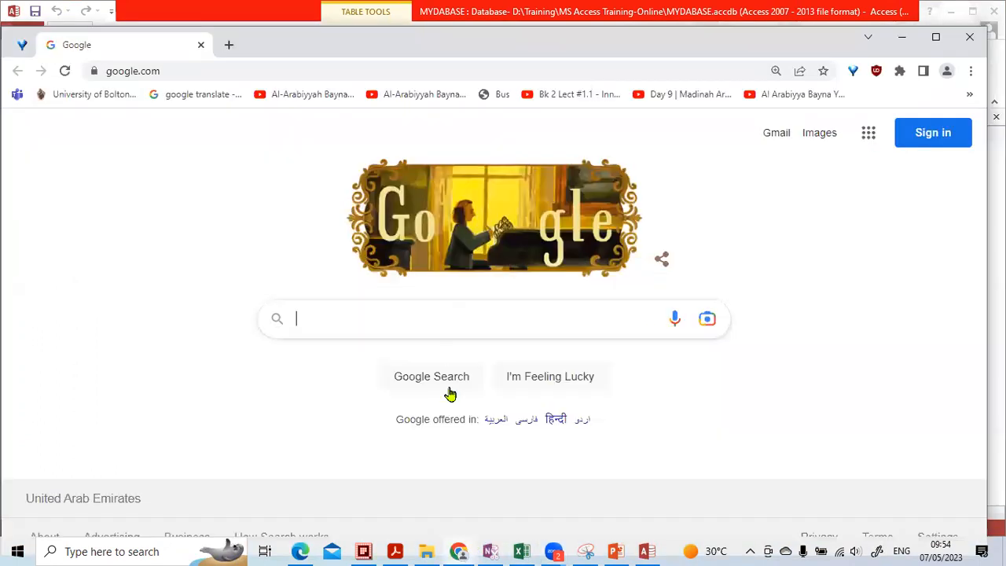
click(901, 38)
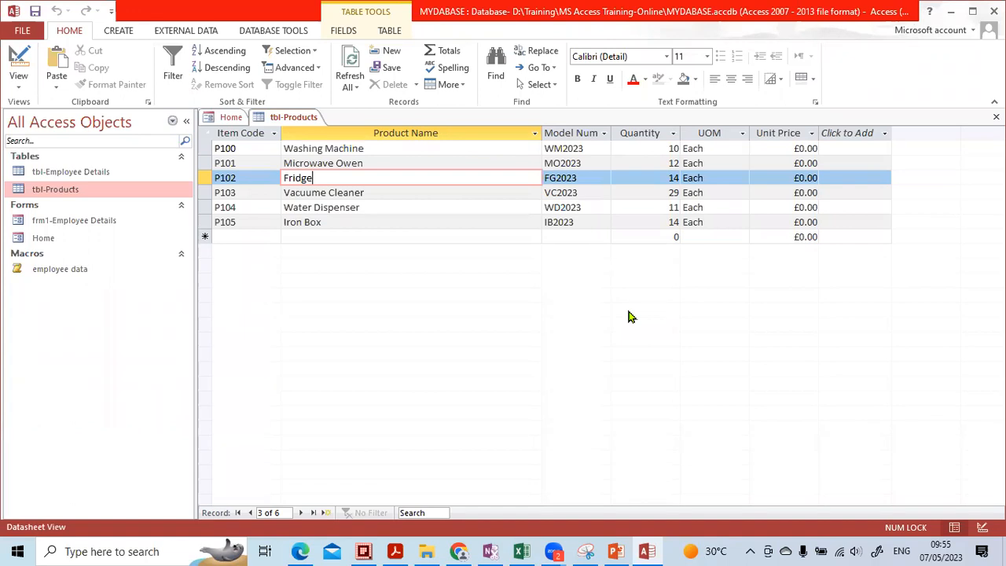
Close the tbl-Products datasheet, saving its layout changes
click(397, 222)
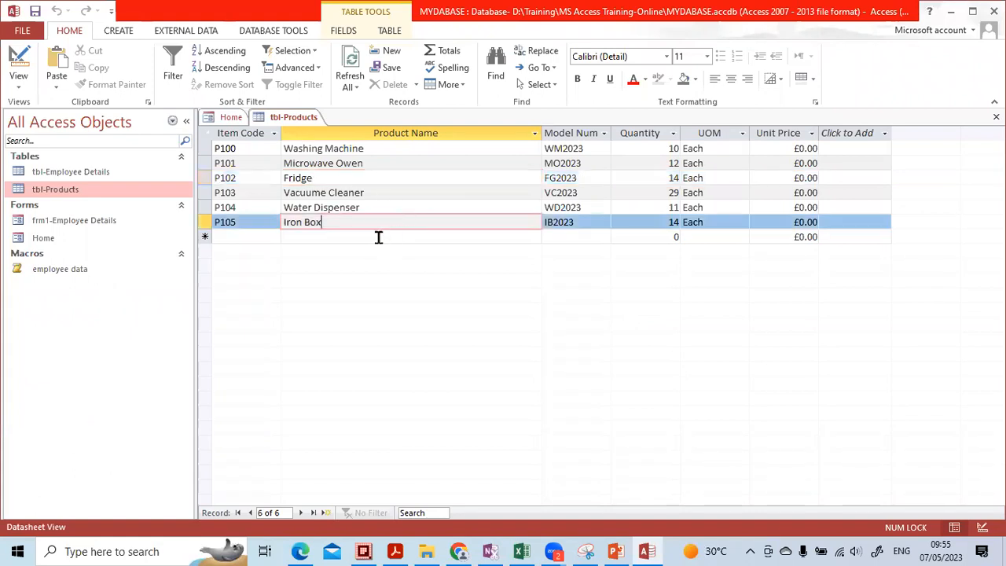
click(378, 236)
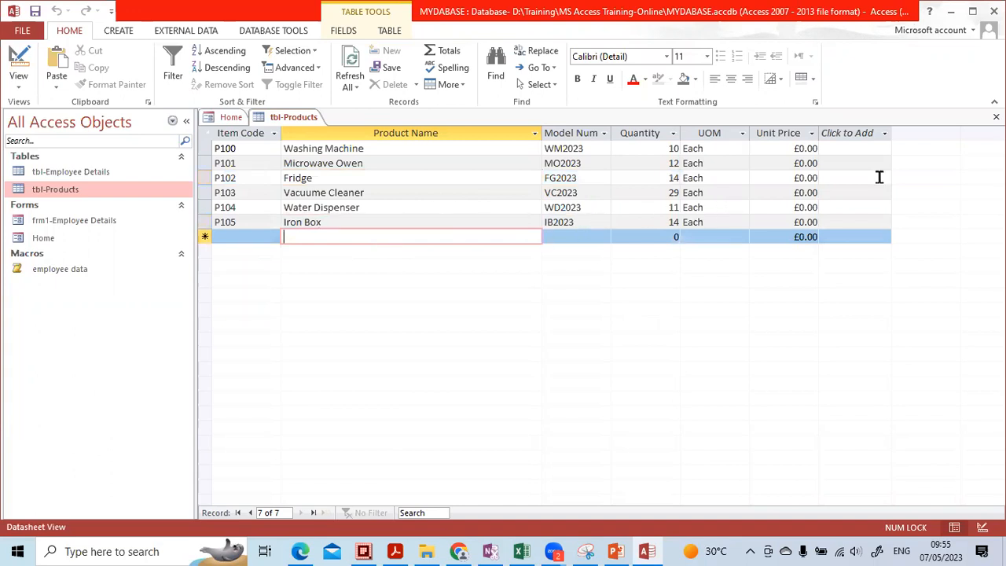
click(995, 117)
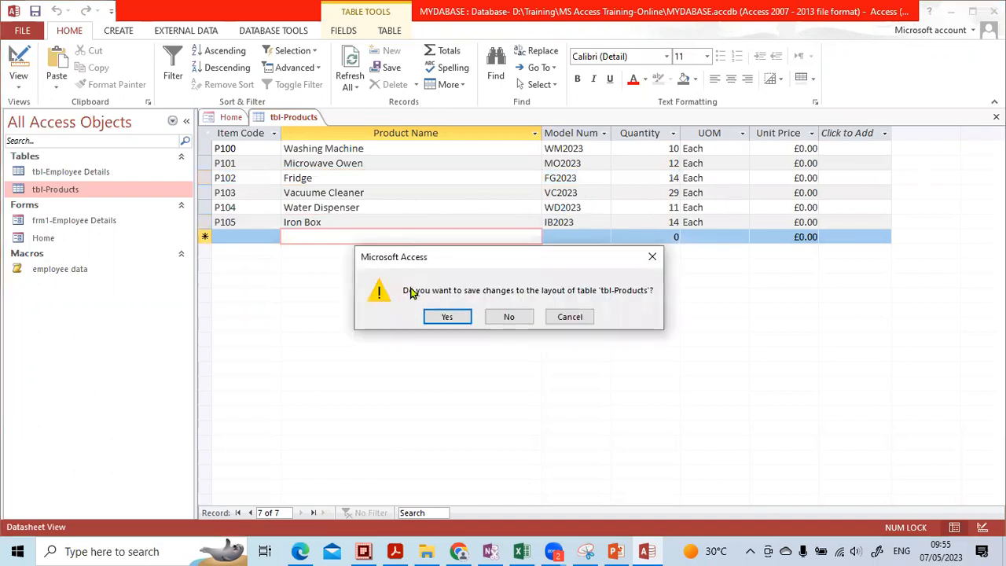
click(445, 316)
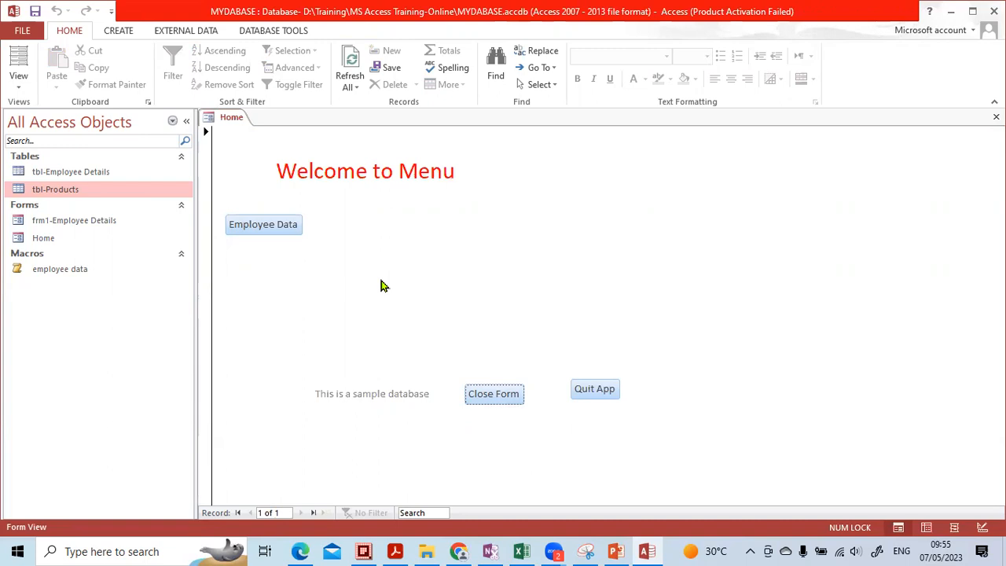
click(611, 550)
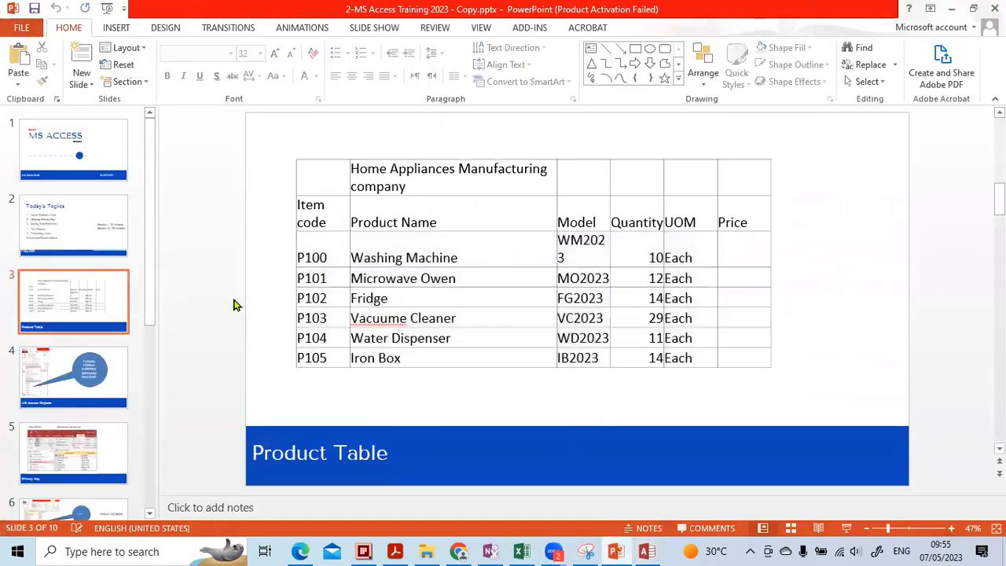
click(89, 370)
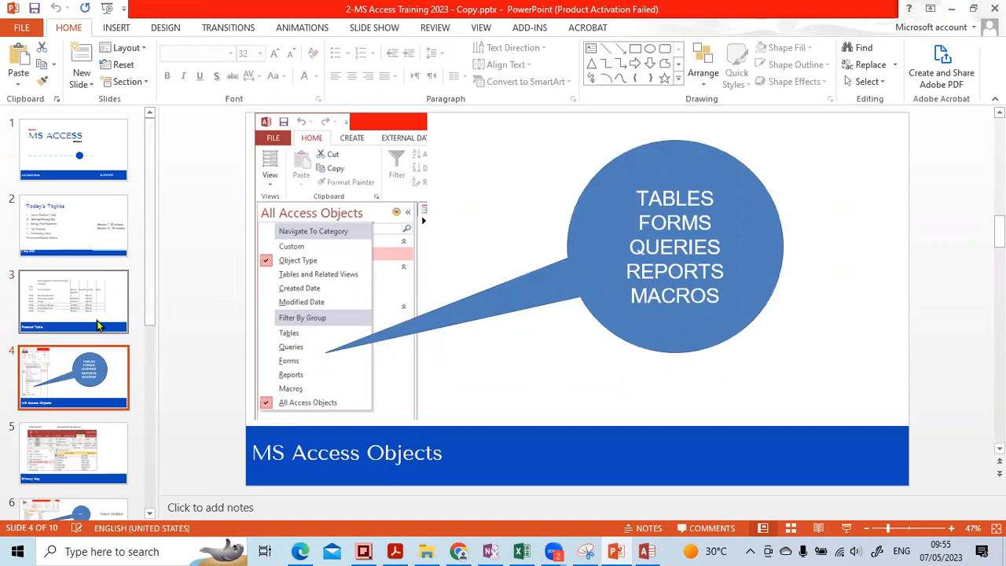
scroll(87, 348, down, 3)
click(86, 349)
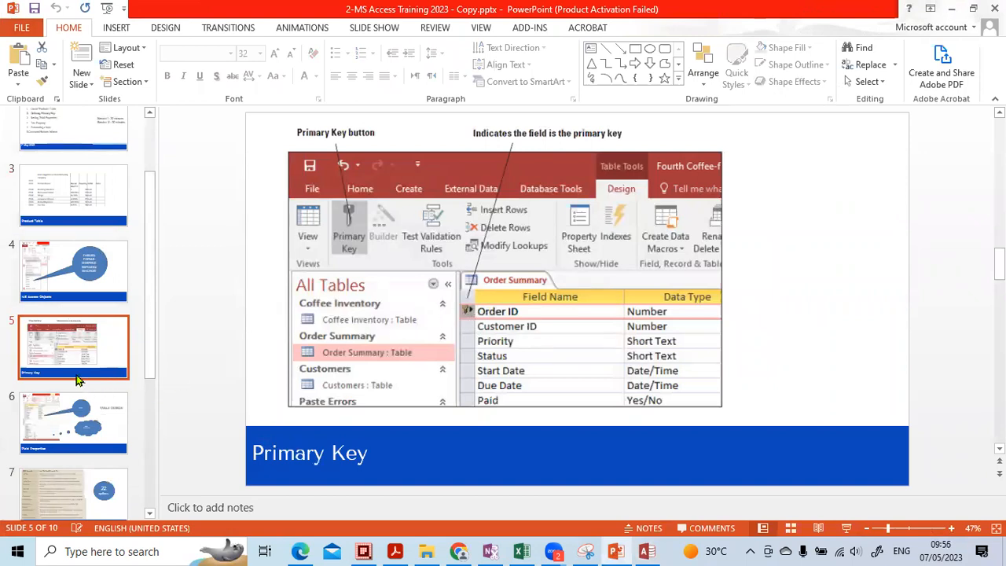
scroll(90, 350, down, 2)
click(90, 349)
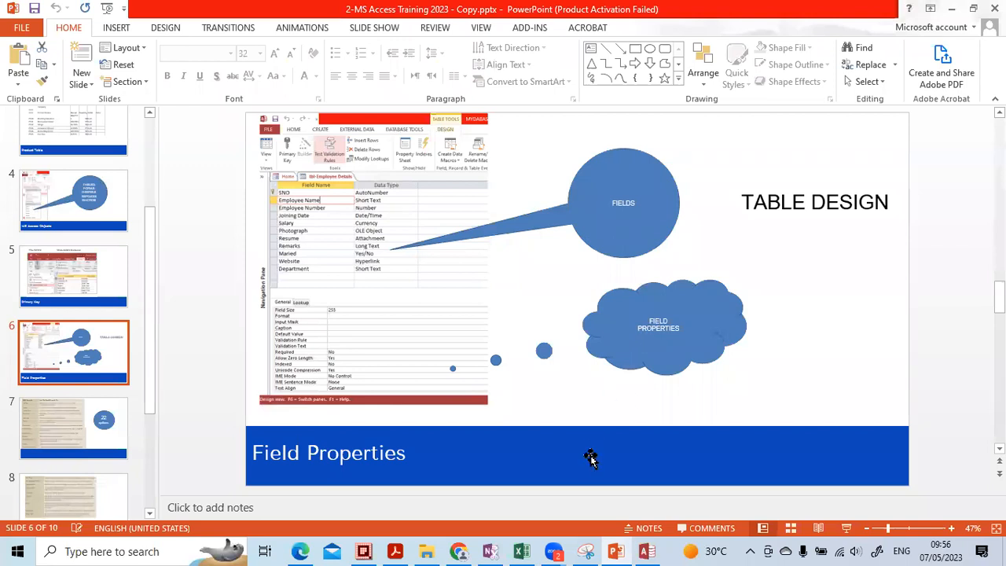
click(647, 551)
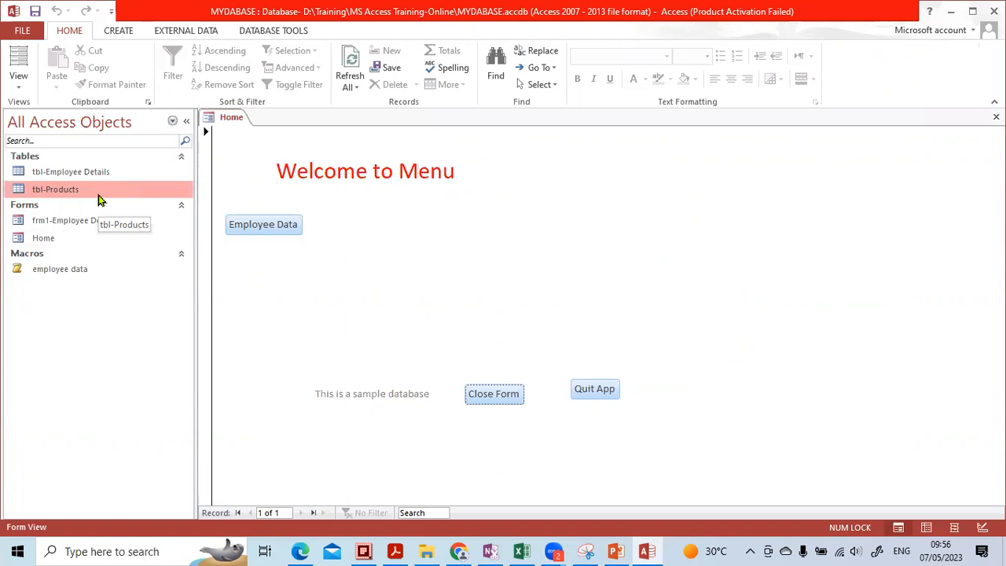
Open tbl-Products in Design View from the Navigation Pane's right-click menu
click(63, 173)
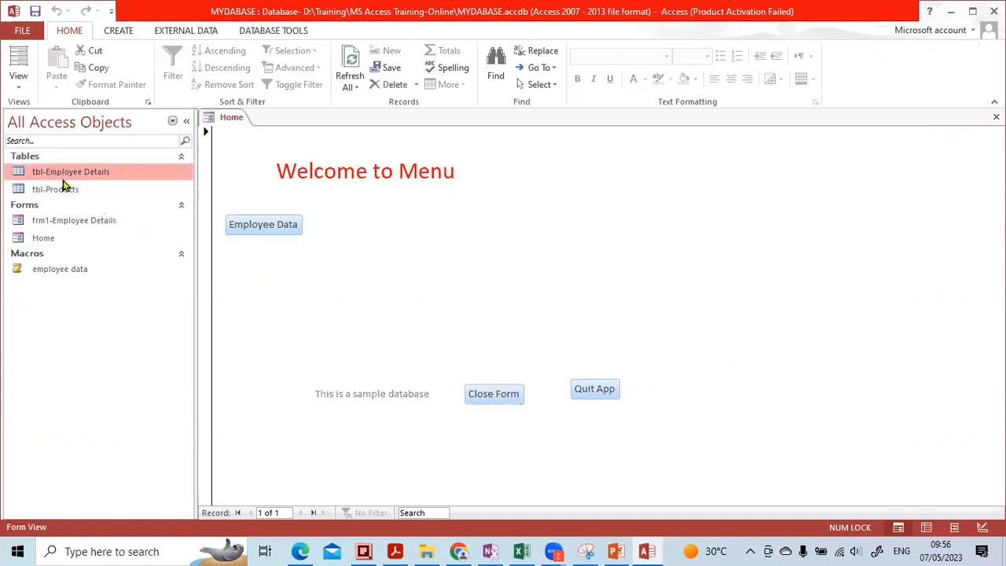
click(63, 189)
click(63, 170)
click(66, 193)
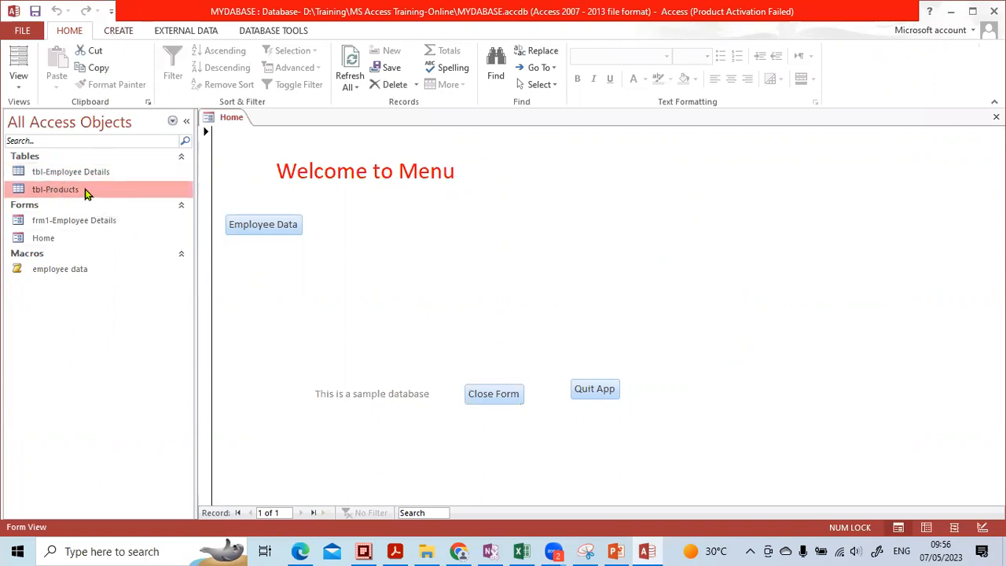
right_click(75, 195)
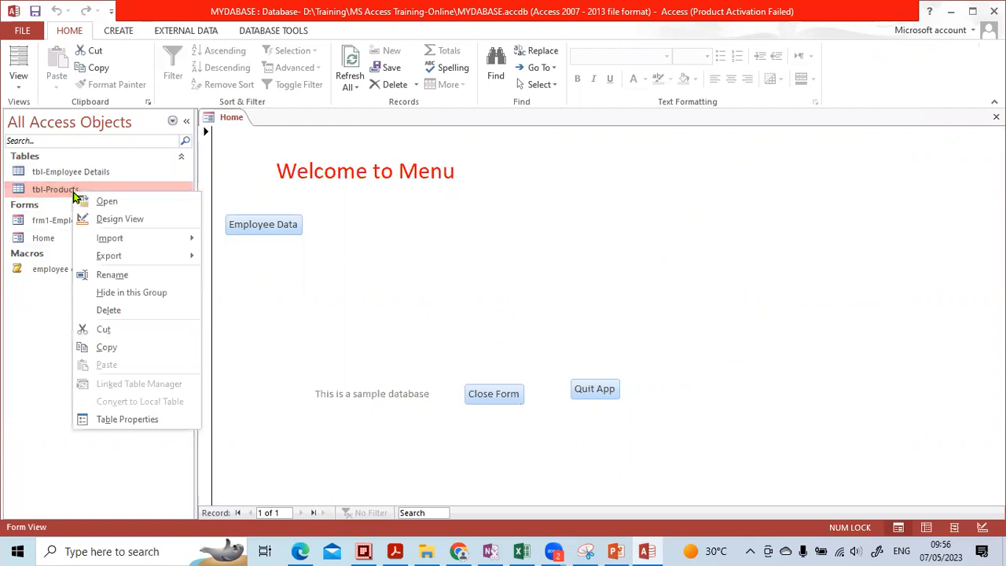
click(136, 222)
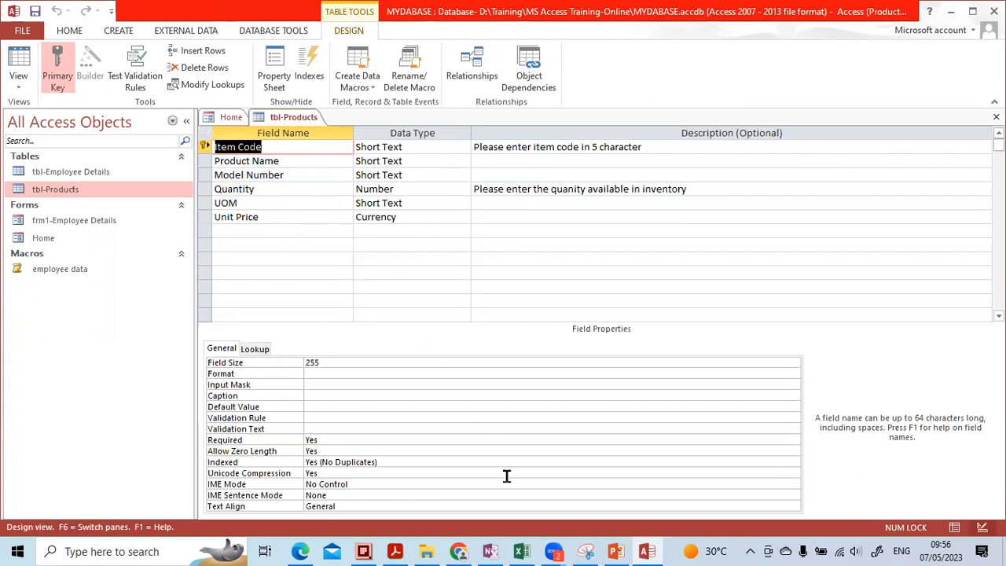
click(616, 551)
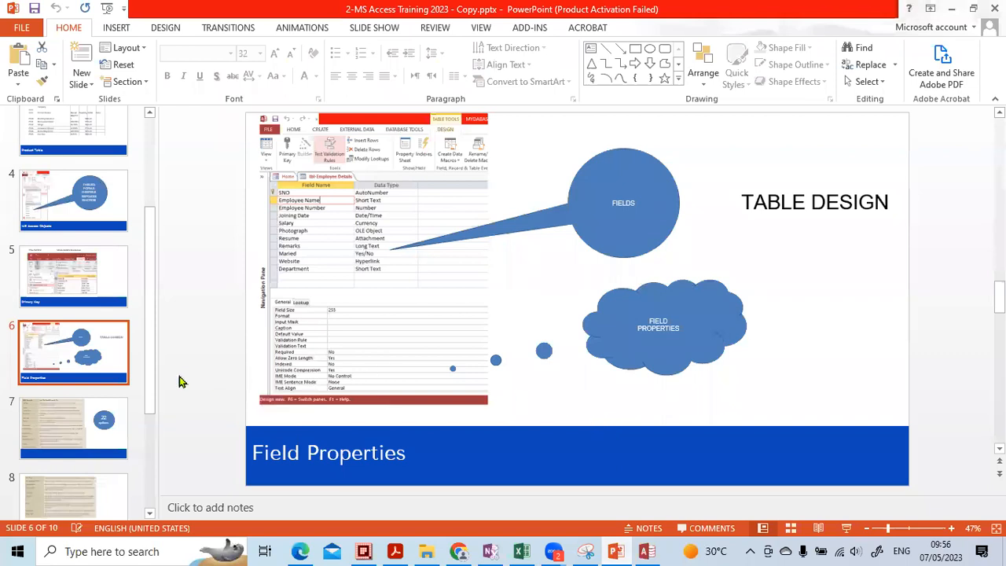
View PowerPoint slide 7 with the 22 field-property options, then switch back to Access
click(83, 429)
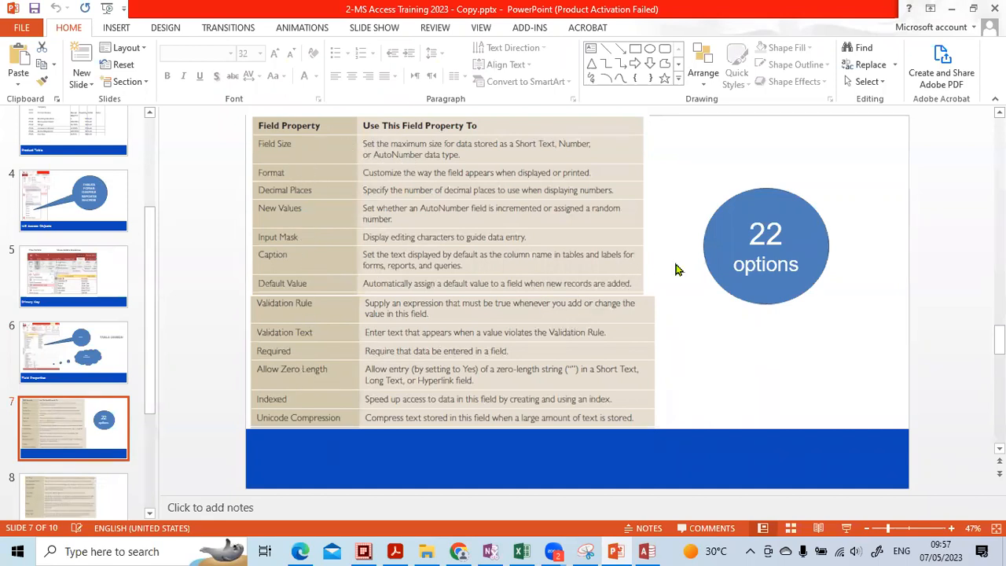
click(647, 551)
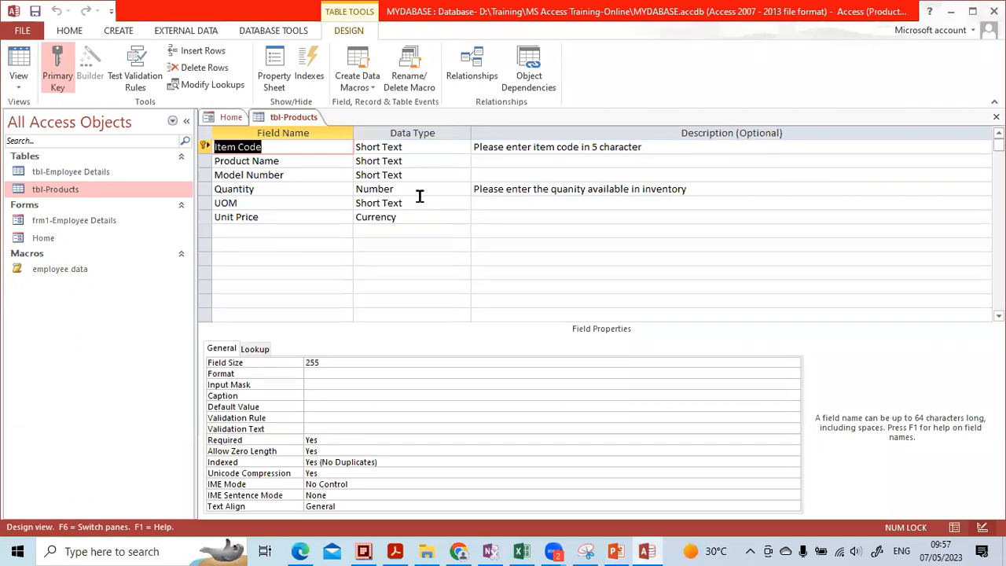
click(332, 157)
click(333, 148)
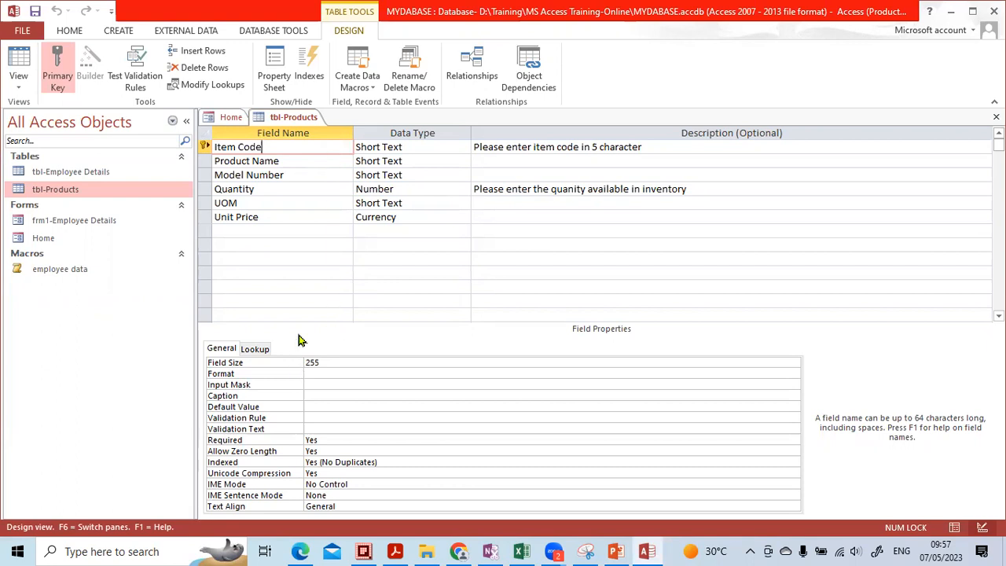
click(330, 362)
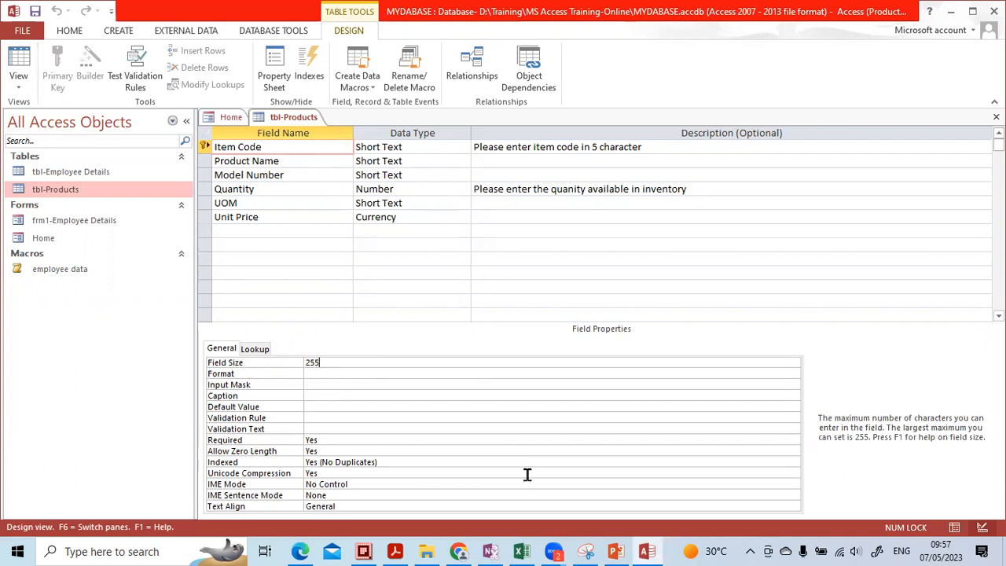
mouse_move(354, 363)
mouse_down()
mouse_move(299, 349)
mouse_move(331, 335)
mouse_up()
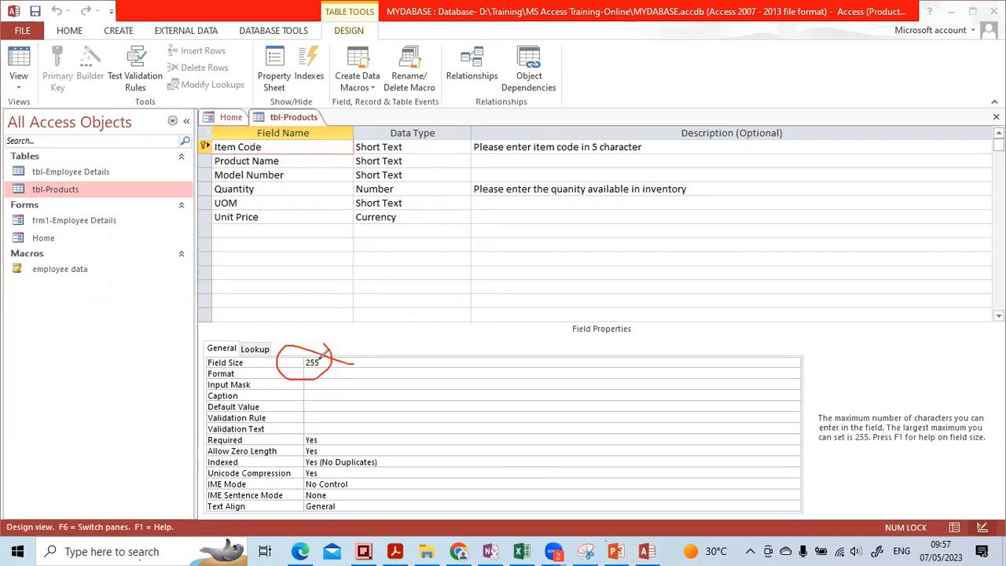
mouse_move(267, 350)
mouse_down()
mouse_move(202, 348)
mouse_move(224, 365)
mouse_move(259, 366)
mouse_up()
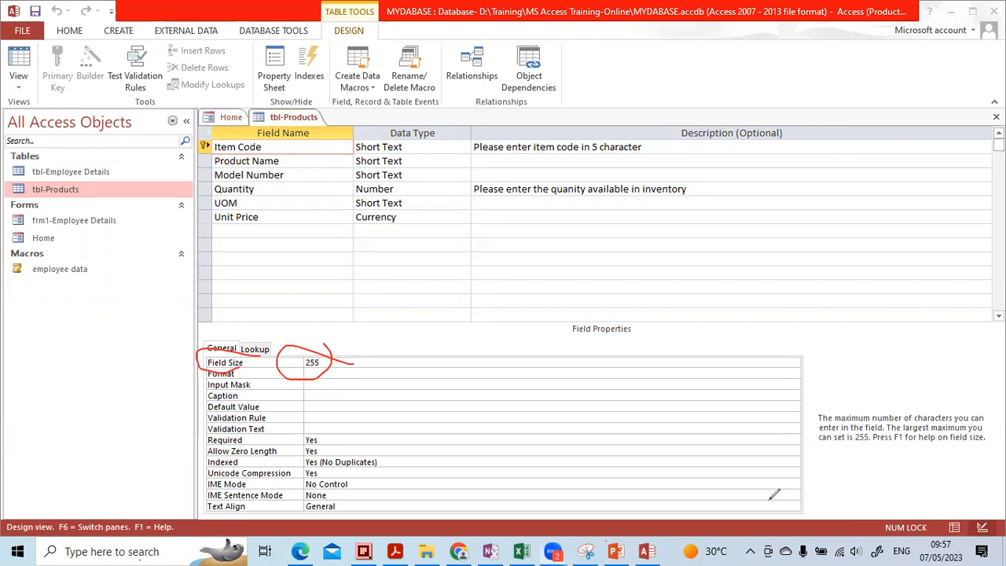
In Datasheet View, add a new record with Item Code x1 and a long gibberish product name
click(954, 529)
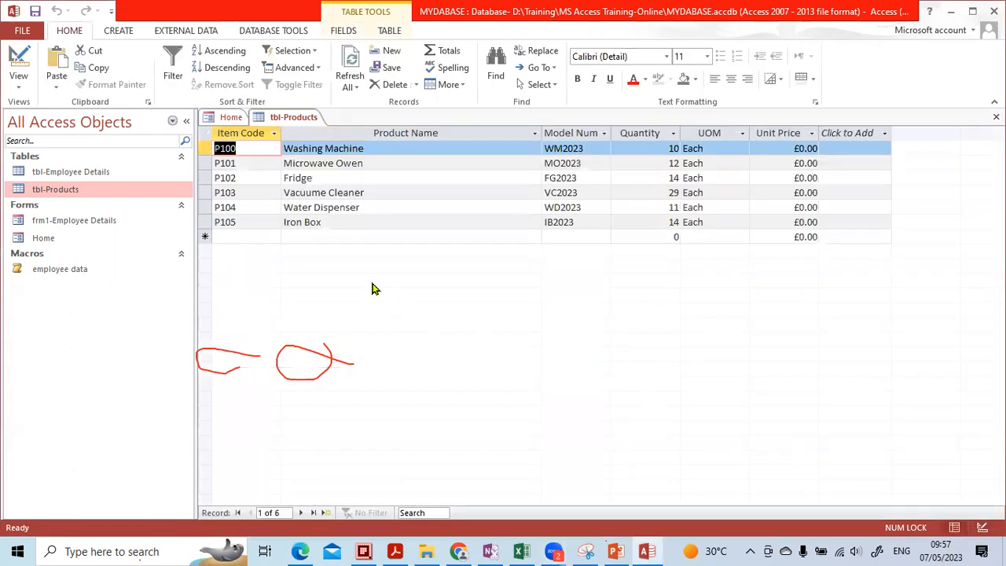
click(348, 235)
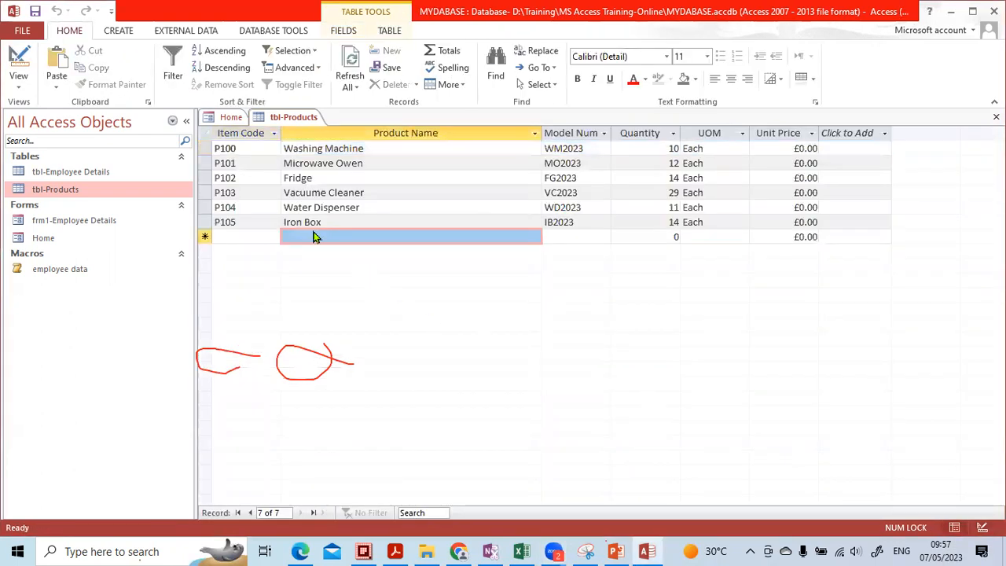
click(321, 236)
click(257, 235)
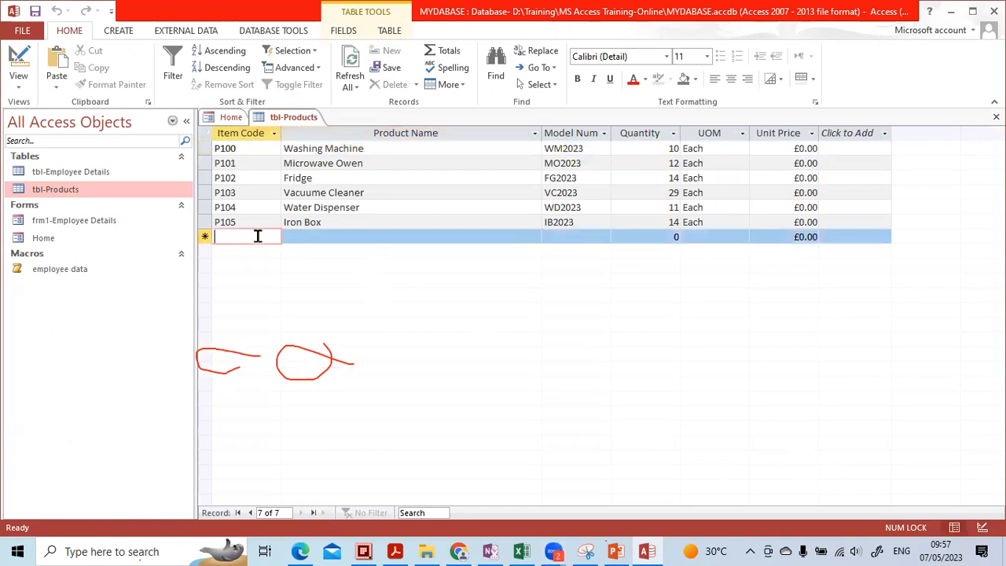
text(x100)
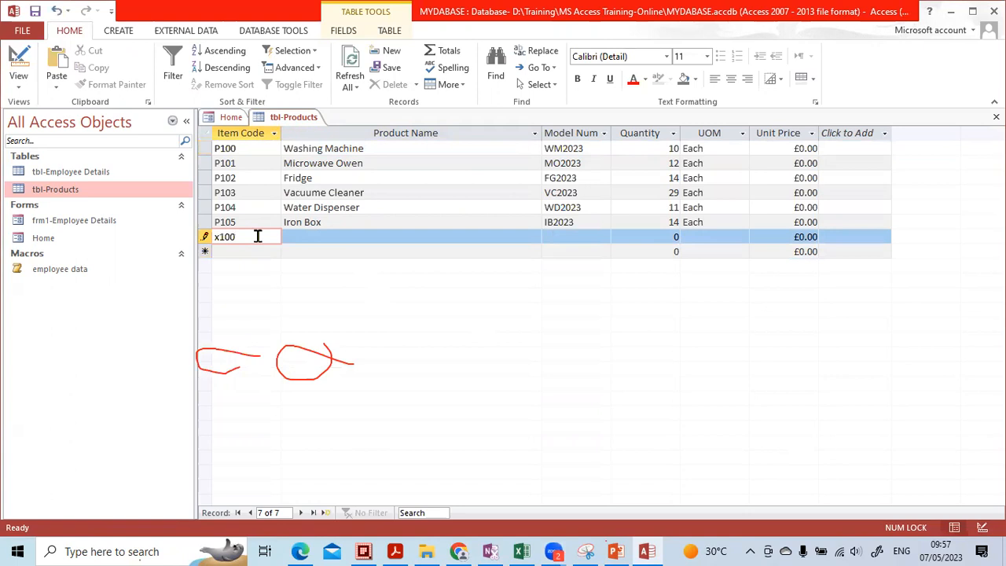
key(Tab)
text(jlkjflsj fsjfls fjslfjslfjs fsl)
text(fjsljfslfj sfslfsfjslfsfjsfl sflsfjslfj slfjsf)
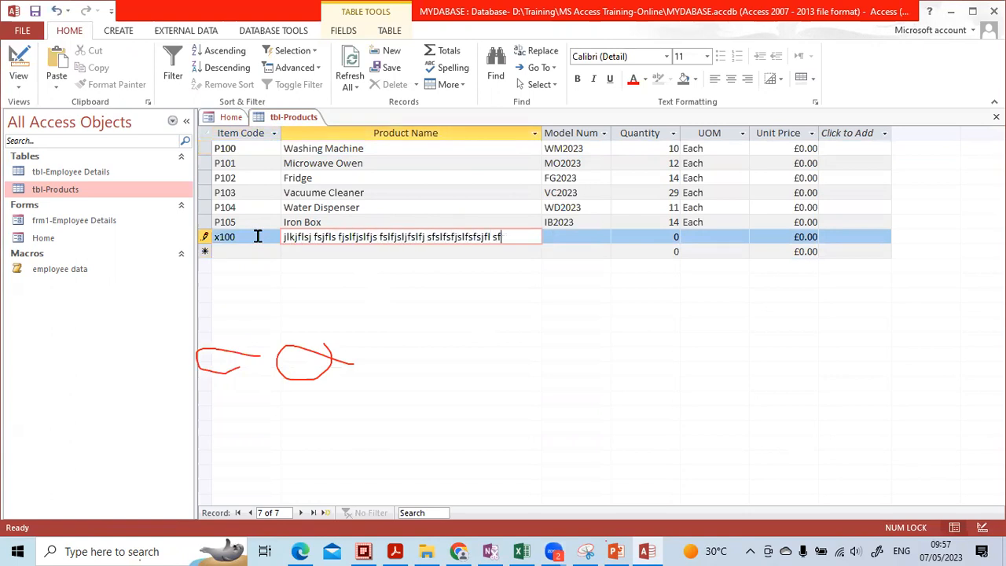
key(Down)
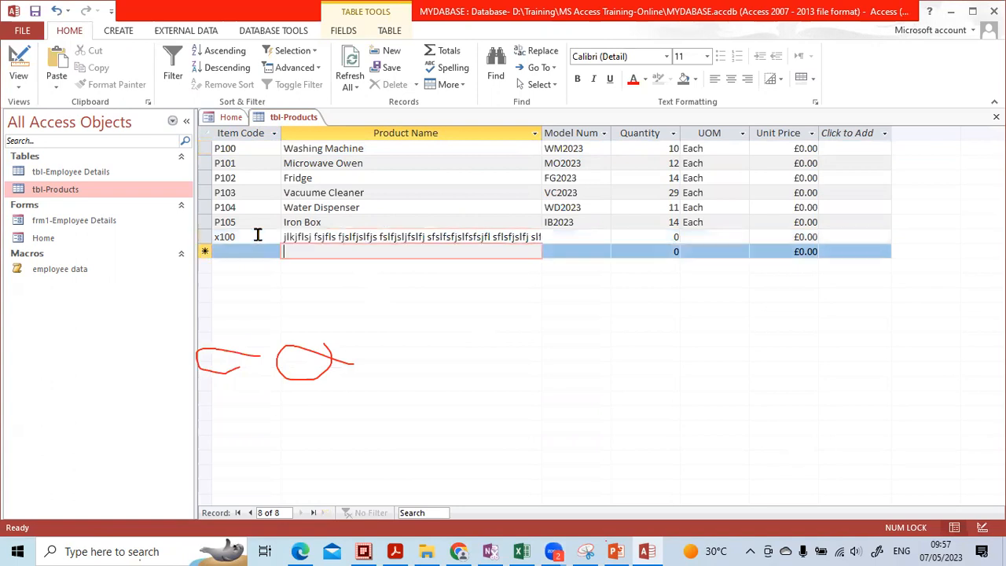
Append extra characters to the record's Item Code to exceed four characters, then switch to Design View
key(Up)
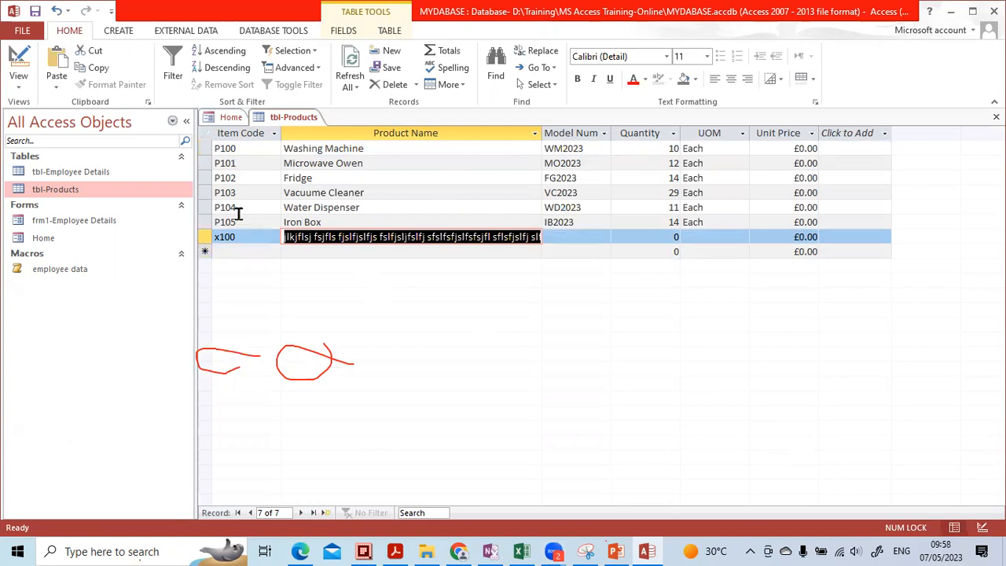
click(240, 236)
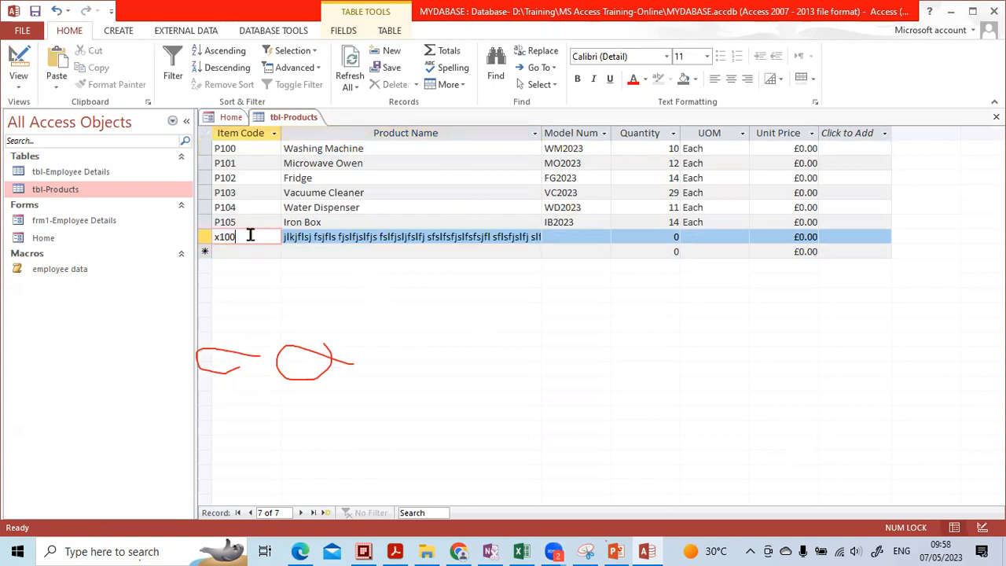
text(l lsjfs jfslf sfjsf ls)
click(260, 208)
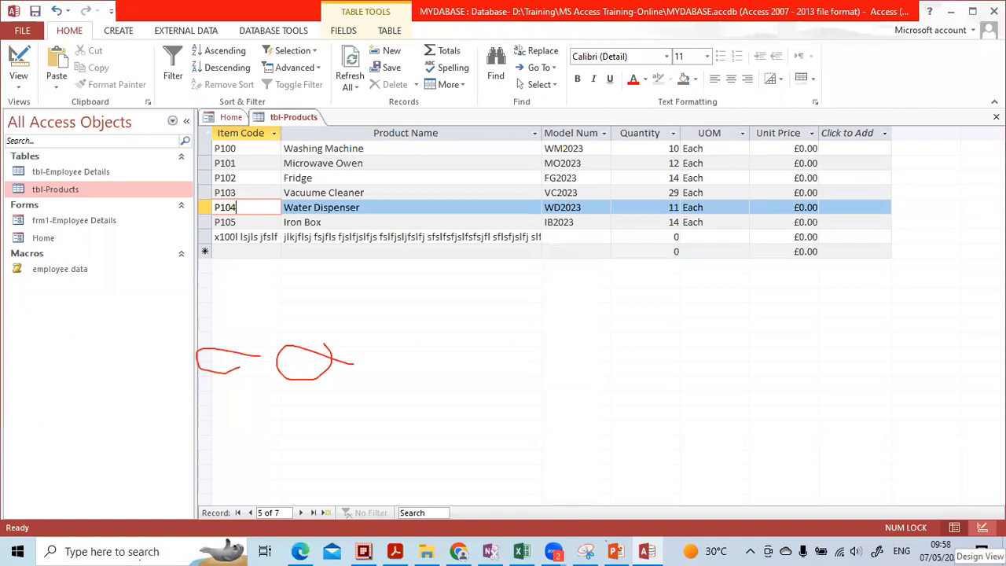
click(981, 528)
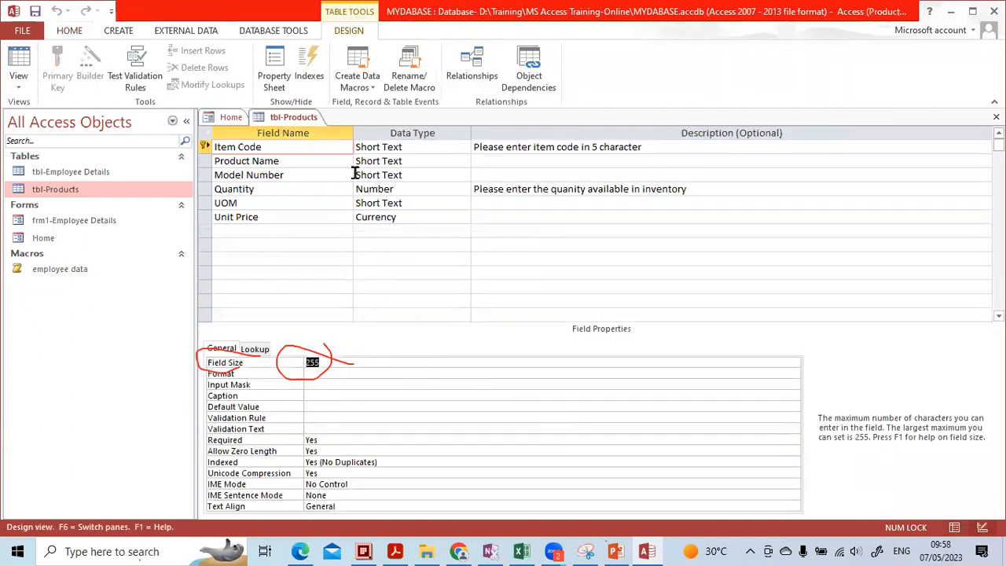
click(527, 474)
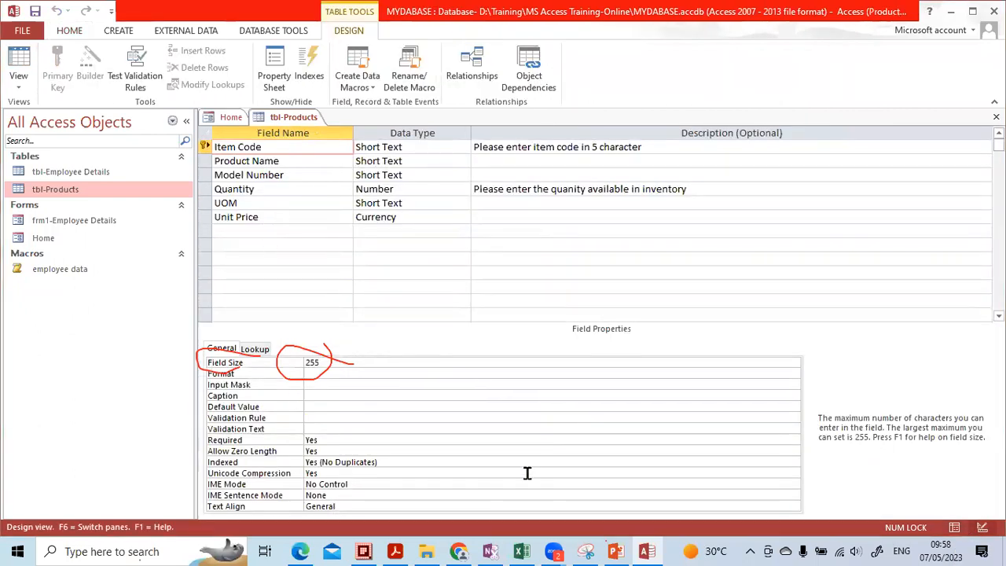
drag(228, 361, 403, 397)
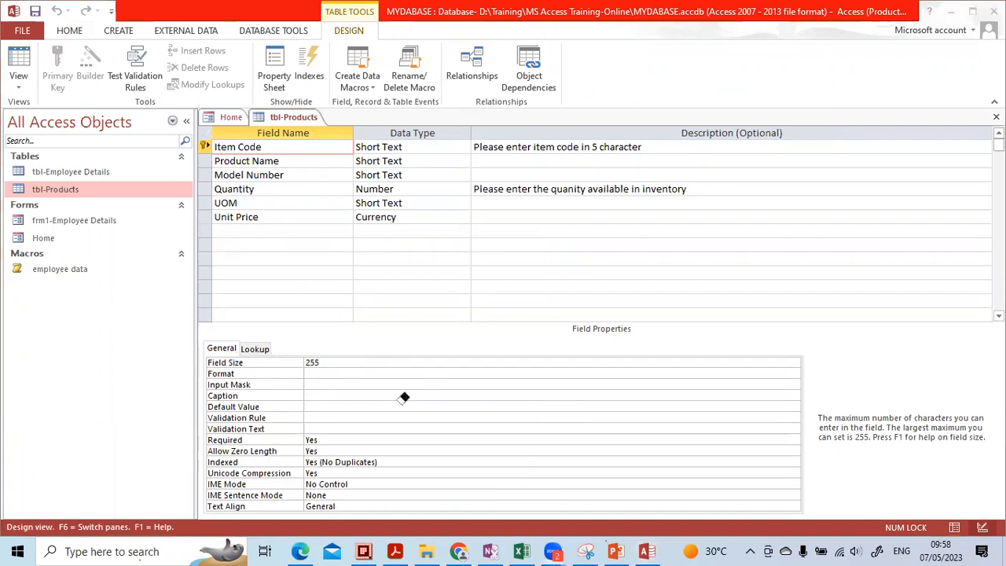
click(263, 350)
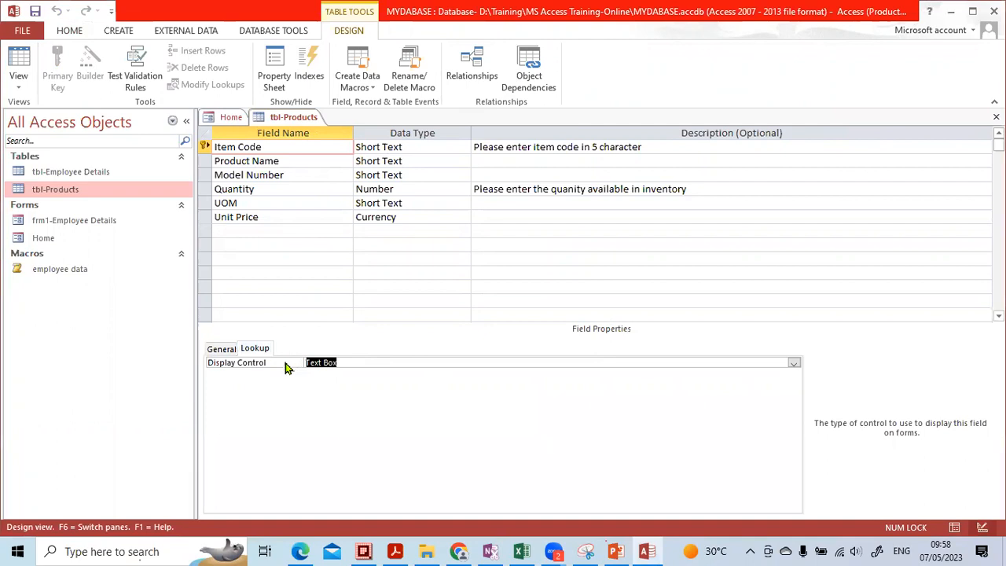
click(223, 351)
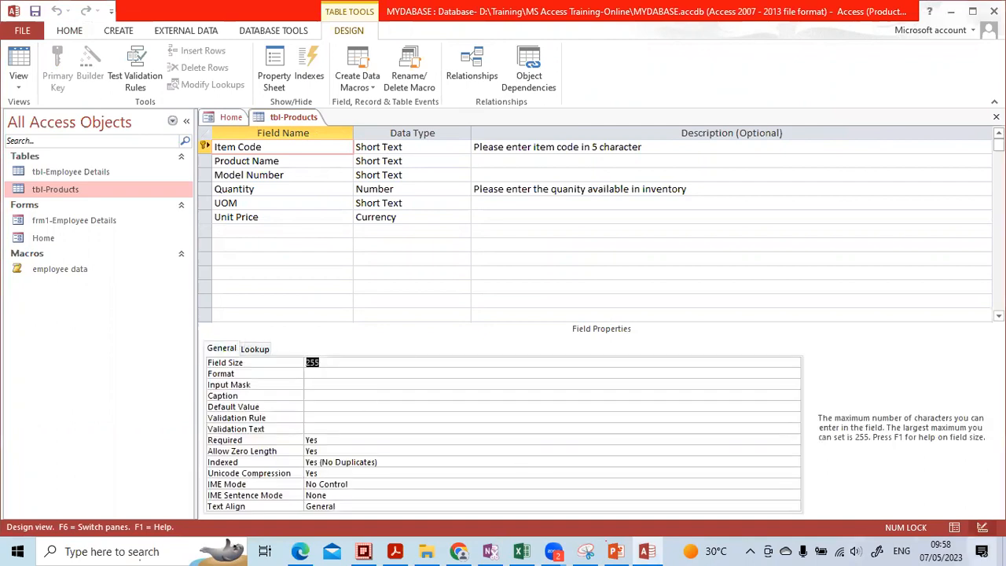
click(794, 535)
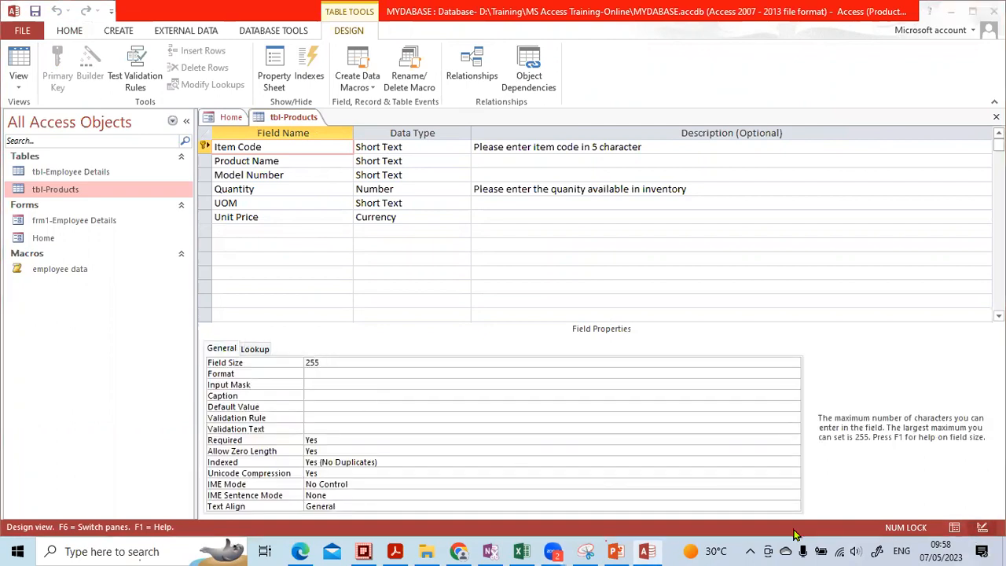
mouse_move(233, 331)
mouse_down()
mouse_move(206, 340)
mouse_move(226, 370)
mouse_move(240, 335)
mouse_move(250, 368)
mouse_move(270, 346)
mouse_move(254, 337)
mouse_up()
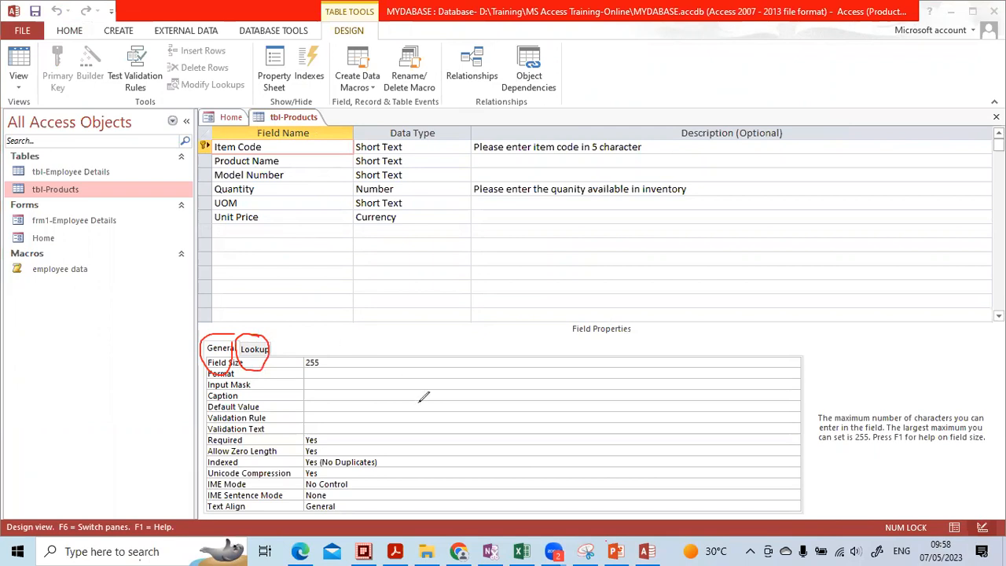
drag(255, 348, 358, 395)
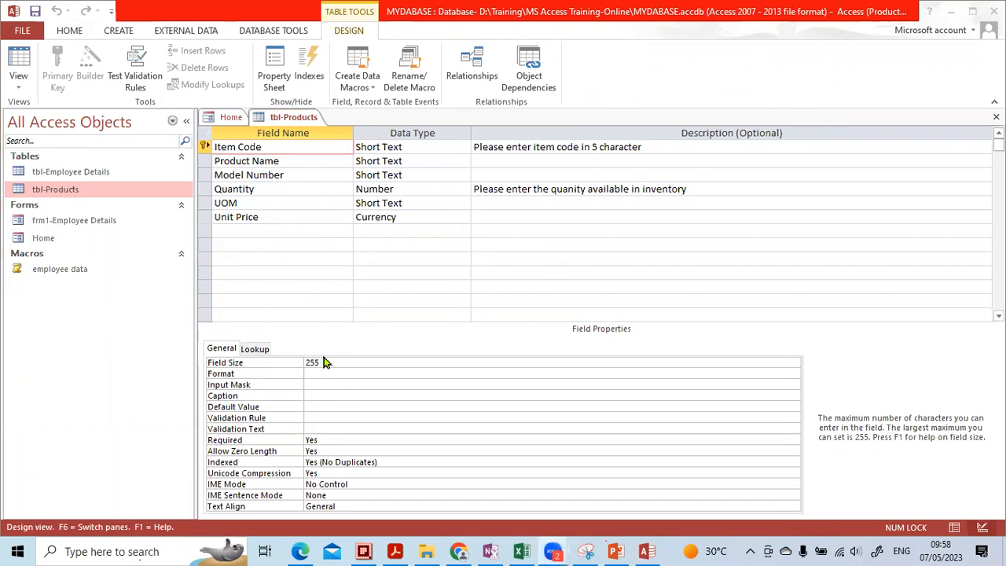
click(206, 354)
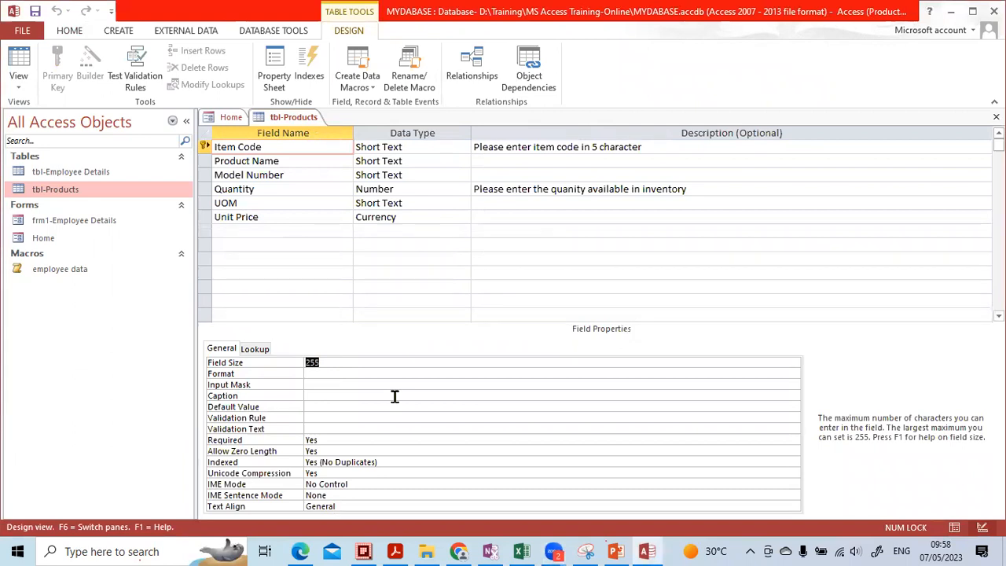
click(262, 353)
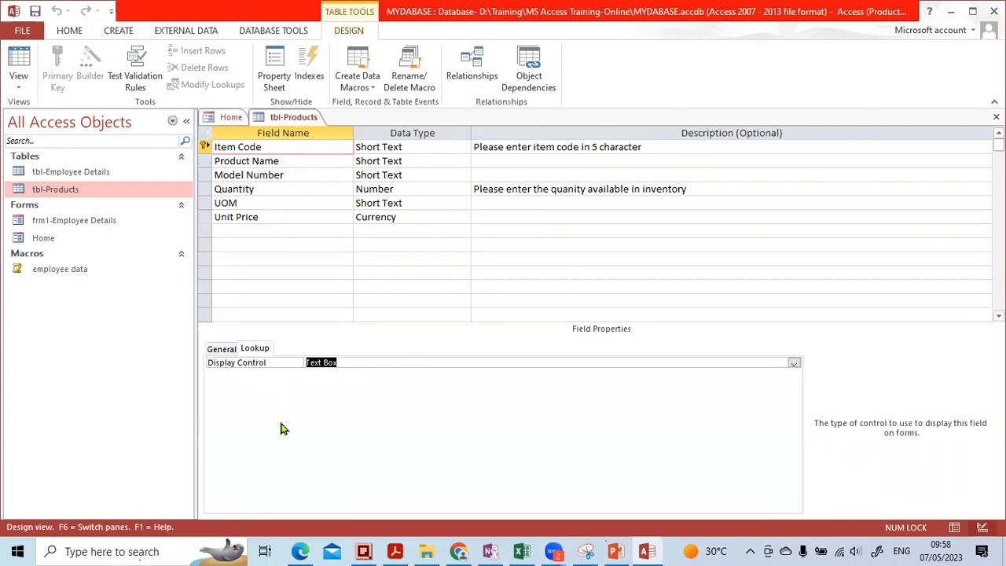
click(225, 350)
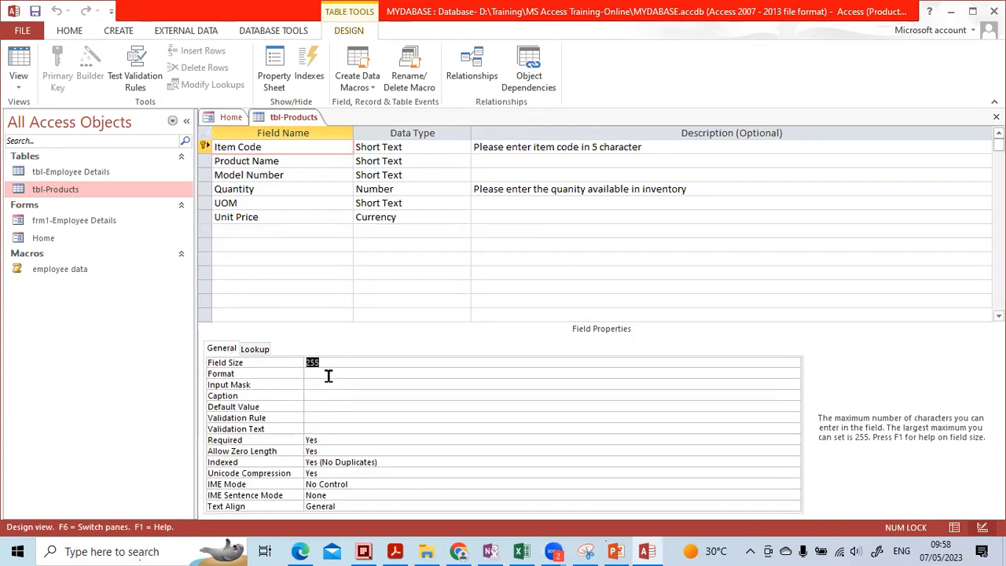
Change the Item Code Field Size from 255 to 4
text(4)
click(329, 374)
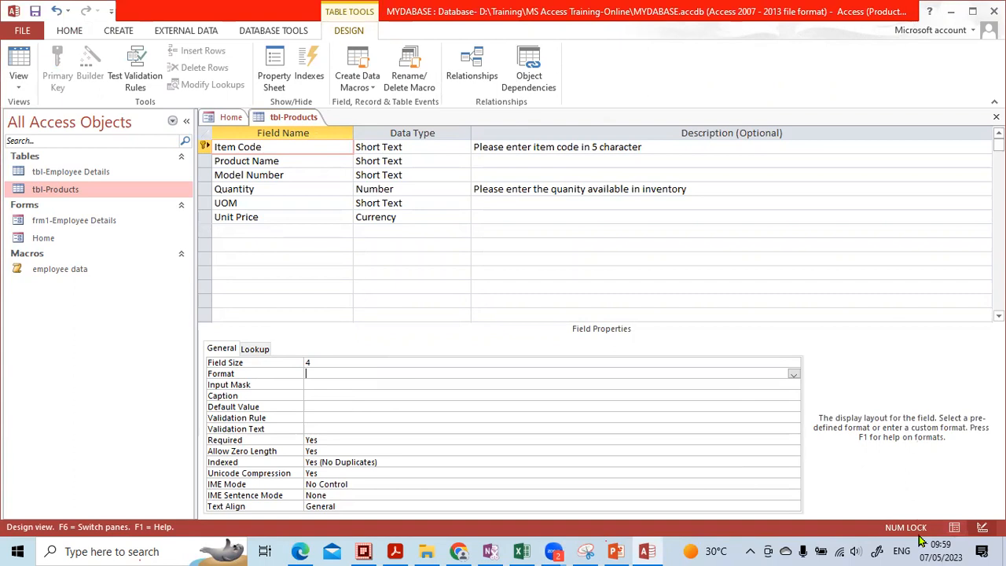
key(ctrl+2)
mouse_move(951, 513)
mouse_down()
mouse_move(947, 557)
mouse_move(943, 516)
mouse_up()
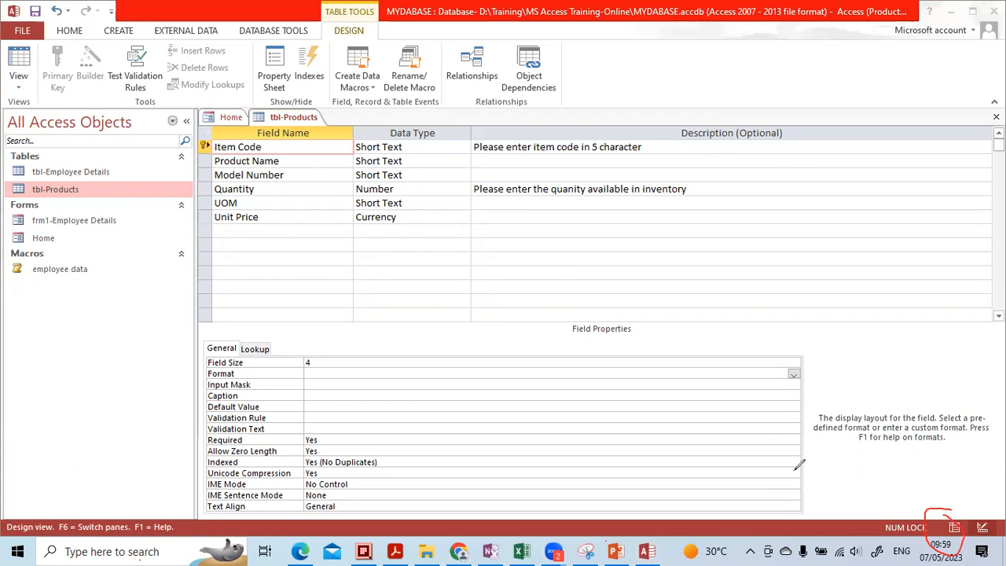
Switch to Datasheet View, saving the table and accepting the data-loss warning
click(955, 530)
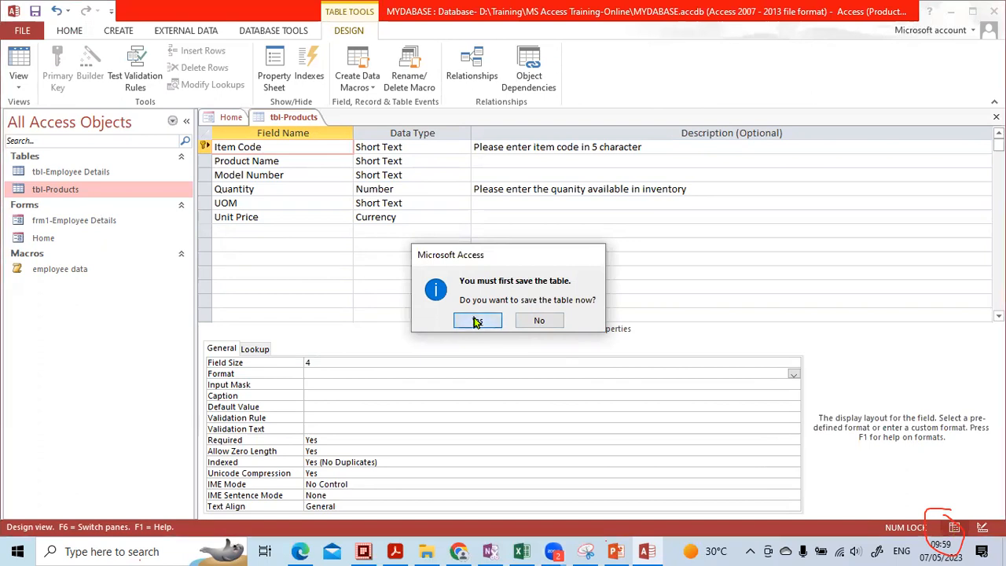
click(475, 321)
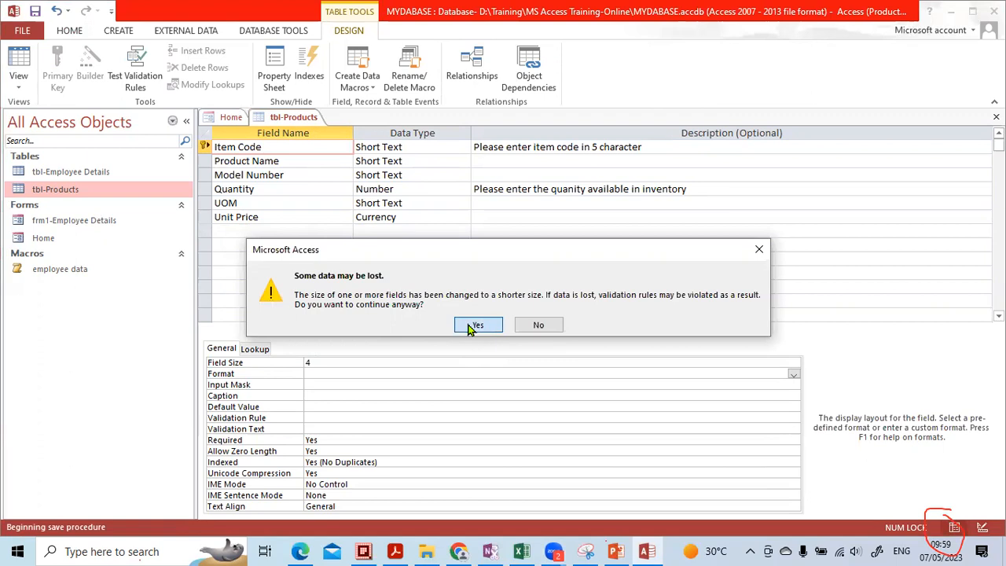
click(474, 326)
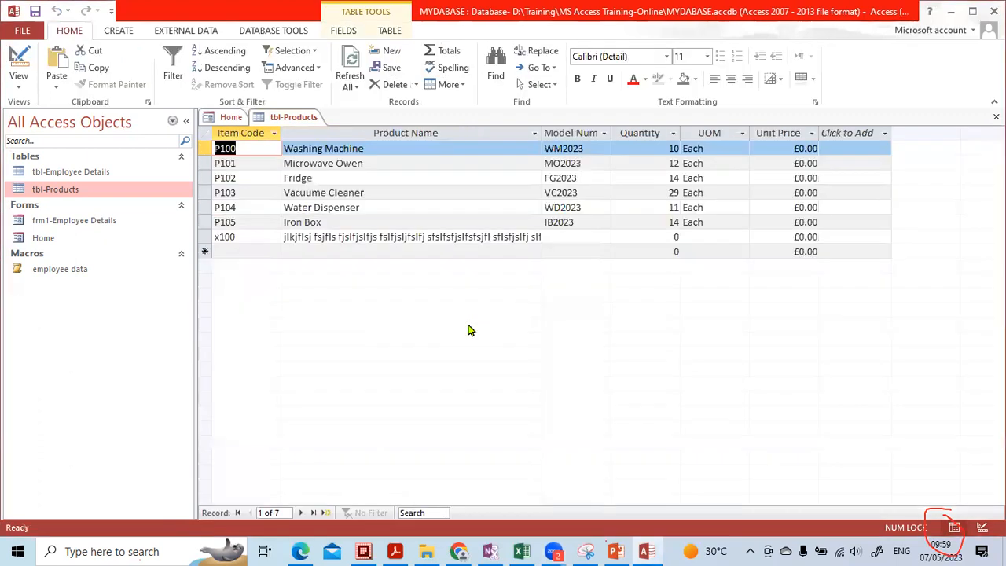
Replace the test record's Item Code x100 with 3423, save it, and switch to Design View
click(260, 250)
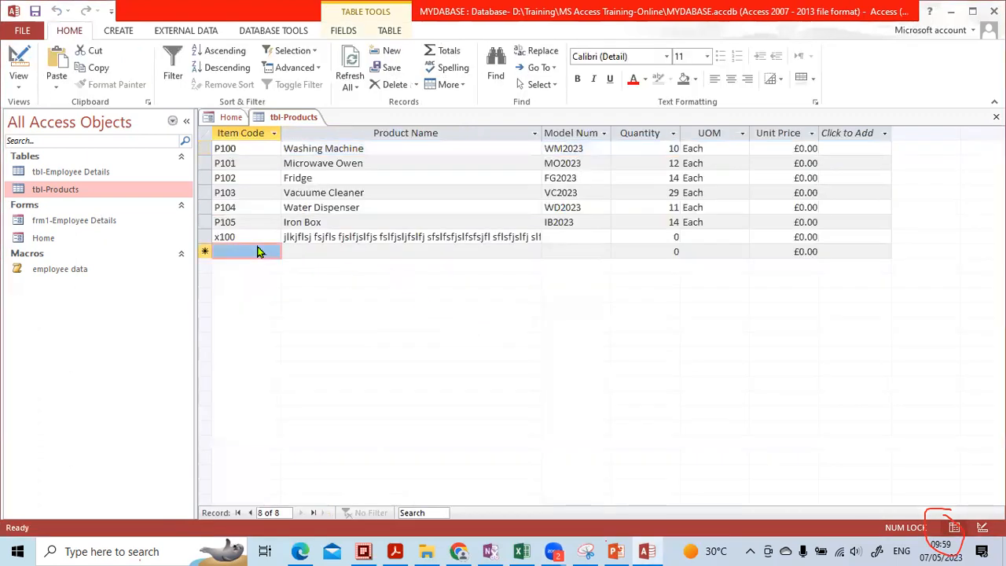
click(246, 238)
click(212, 237)
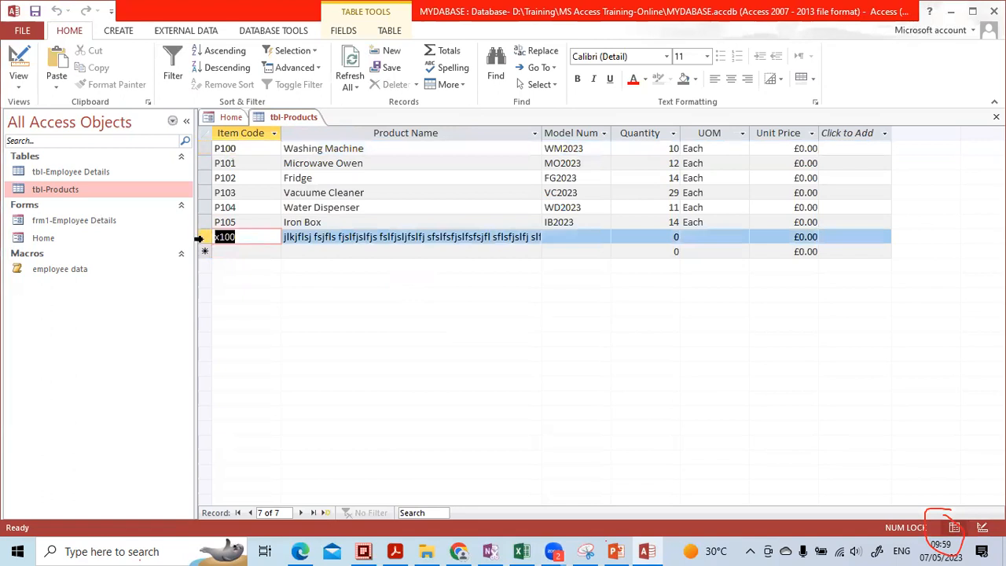
text(3423)
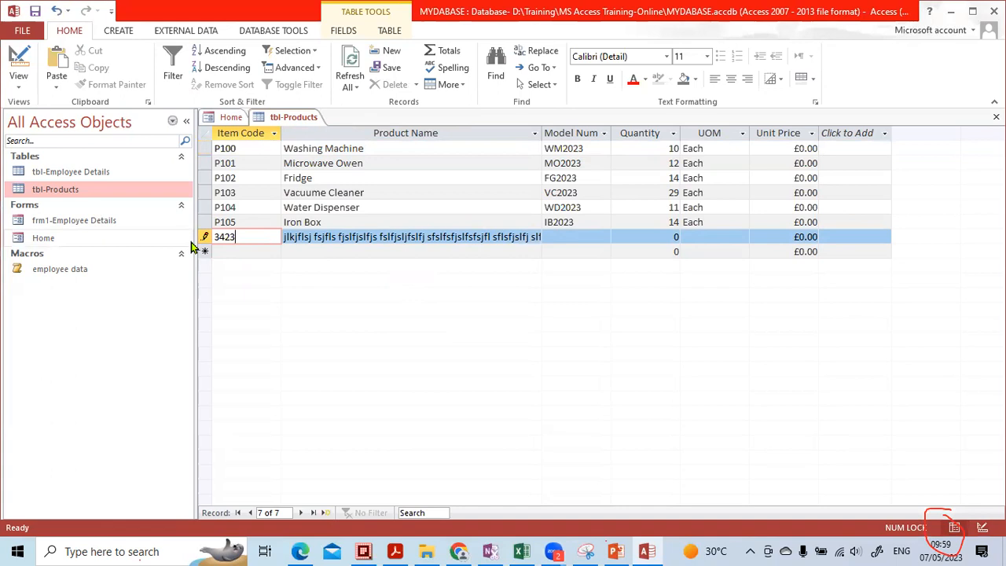
key(Down)
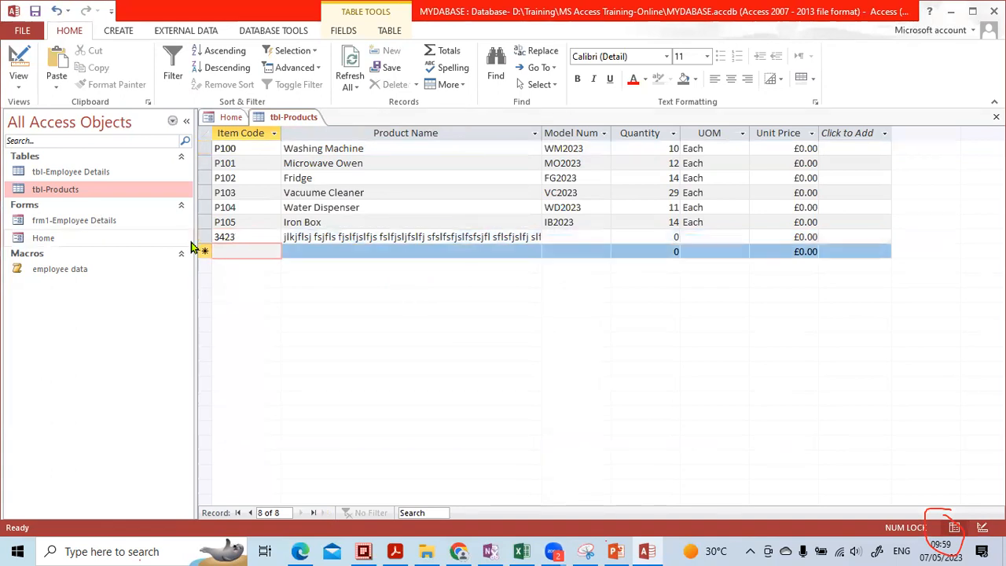
key(Up)
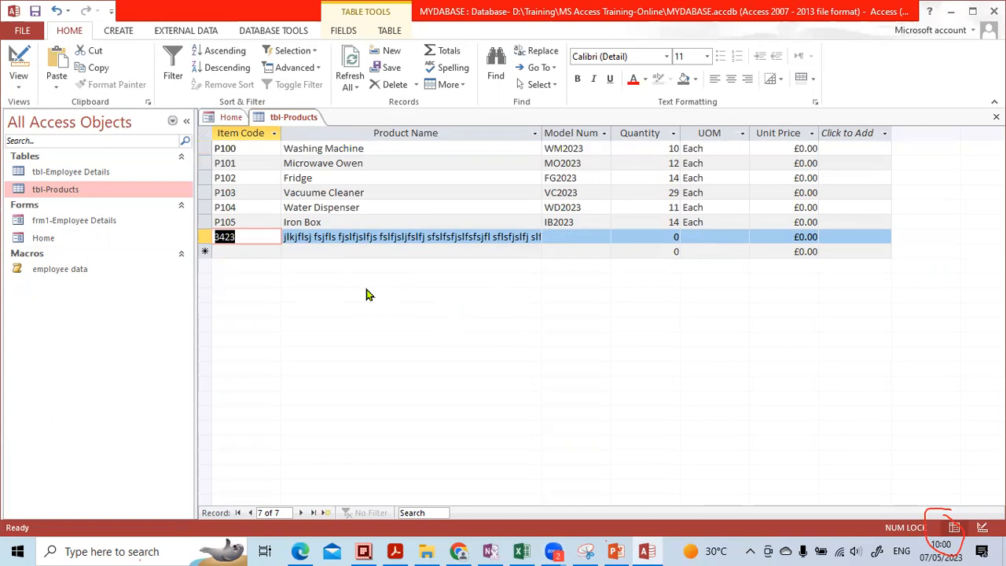
click(334, 251)
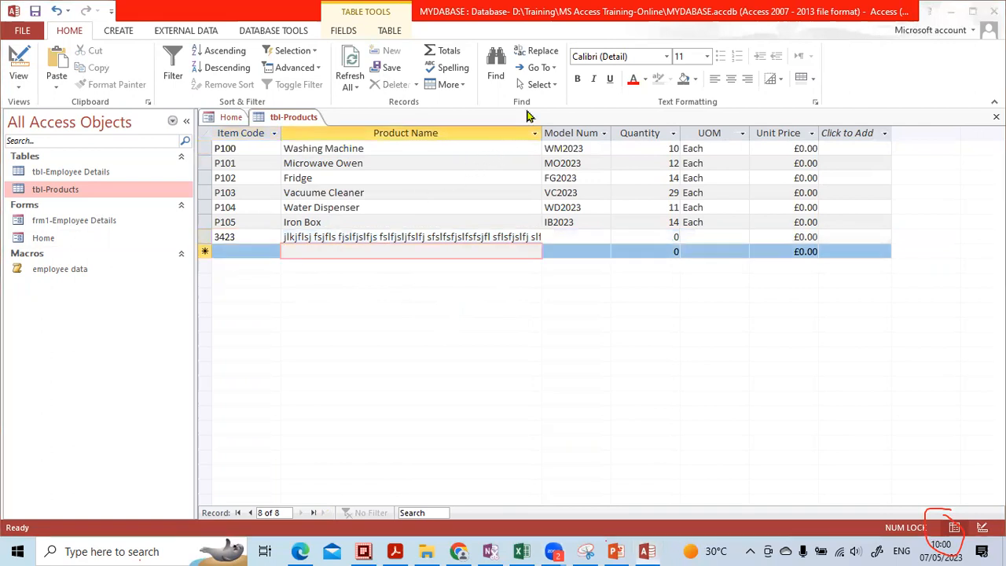
key(Up)
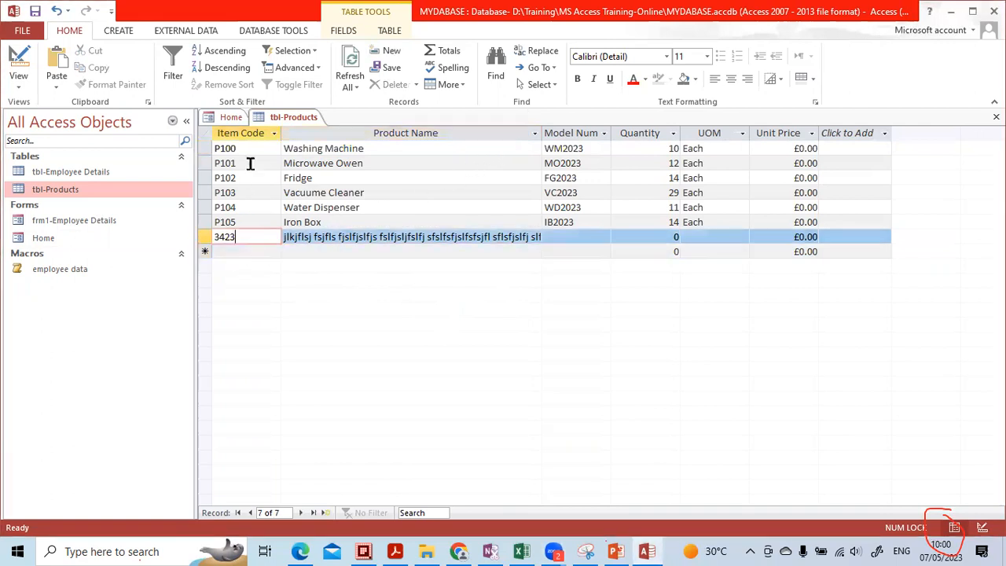
click(978, 525)
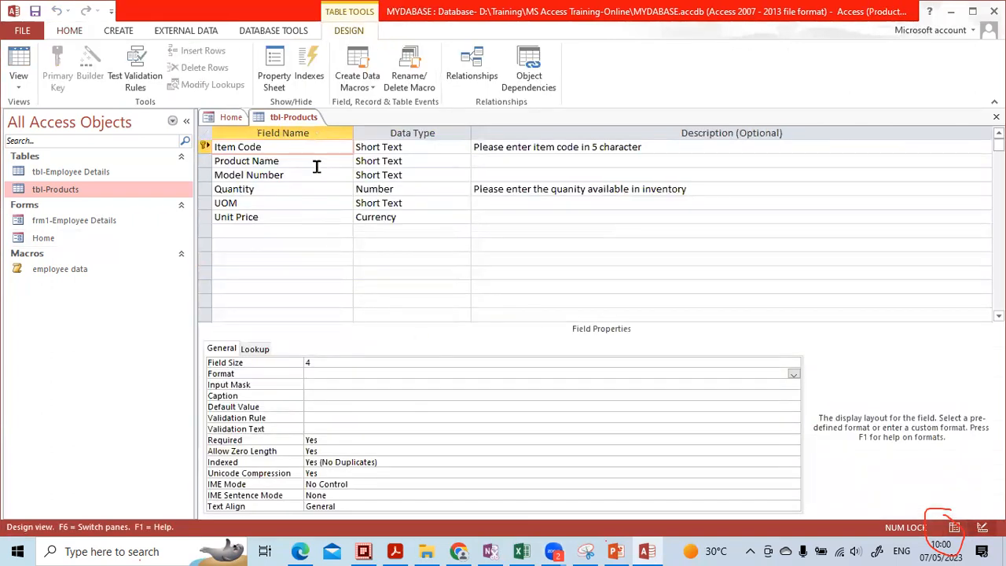
Review Item Code's Field Size of 4 and its empty Format list
click(393, 148)
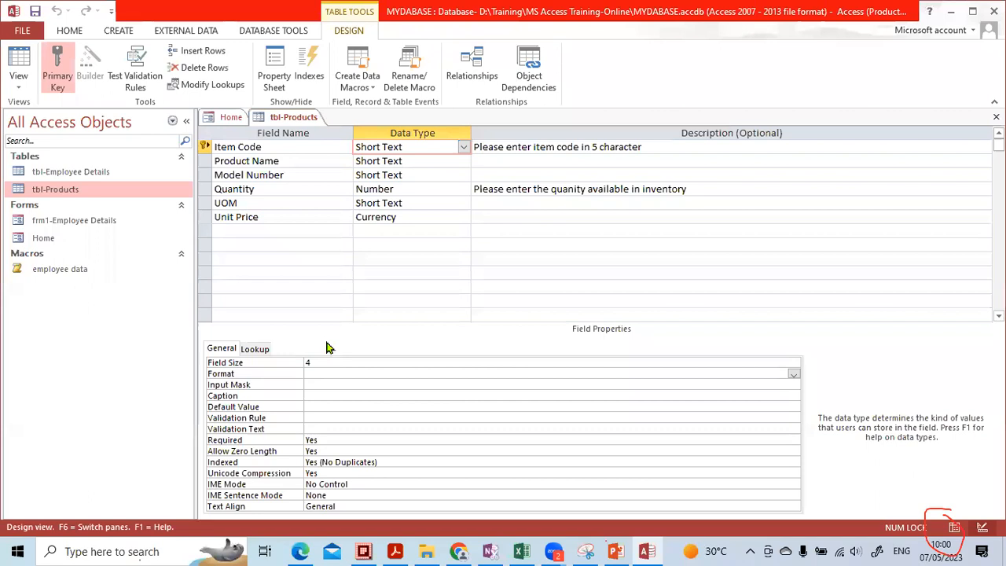
click(325, 365)
click(325, 373)
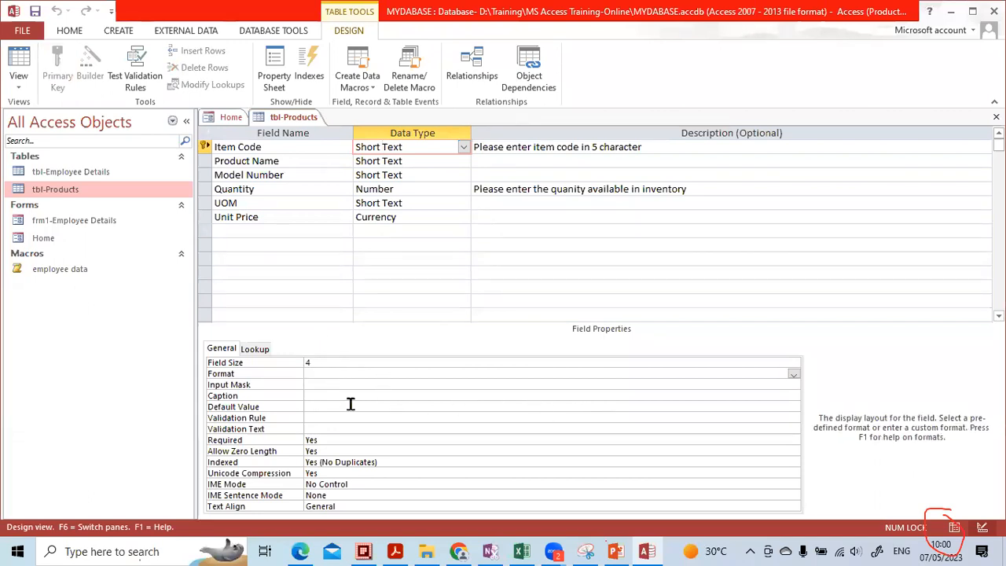
click(792, 375)
click(793, 377)
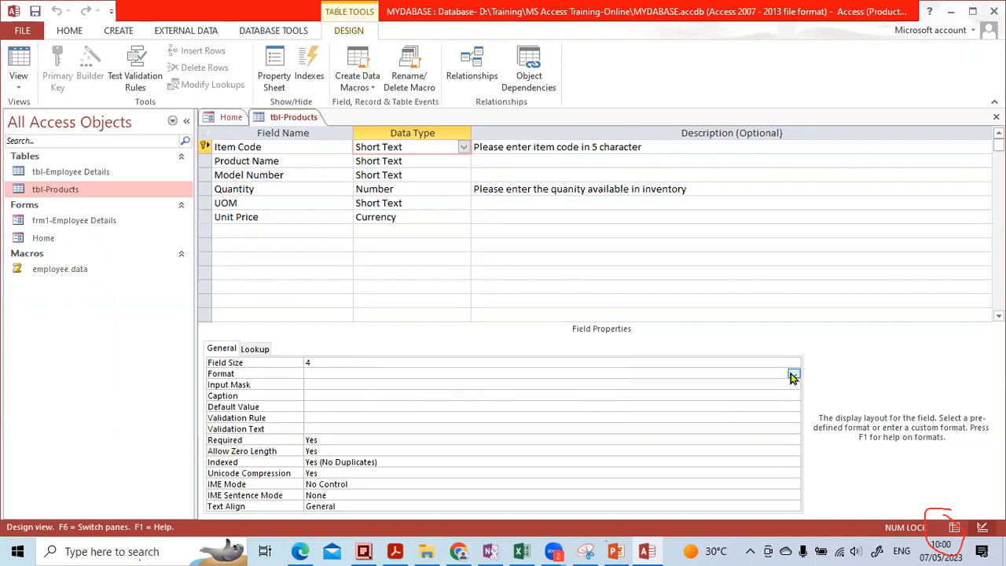
Launch the Input Mask Wizard from Item Code's Input Mask property
click(391, 385)
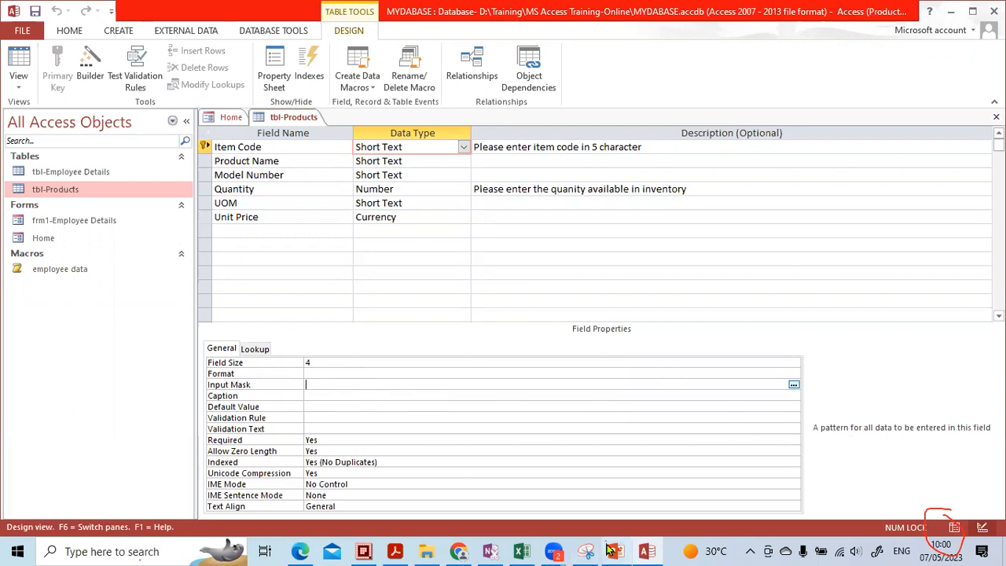
mouse_move(609, 550)
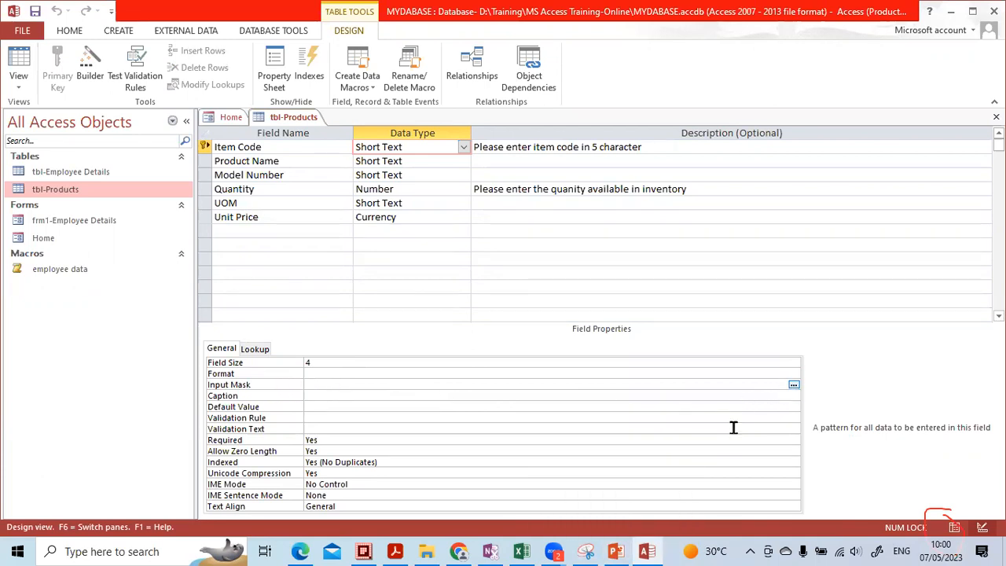
mouse_move(804, 371)
mouse_down()
mouse_move(760, 381)
mouse_move(783, 372)
mouse_up()
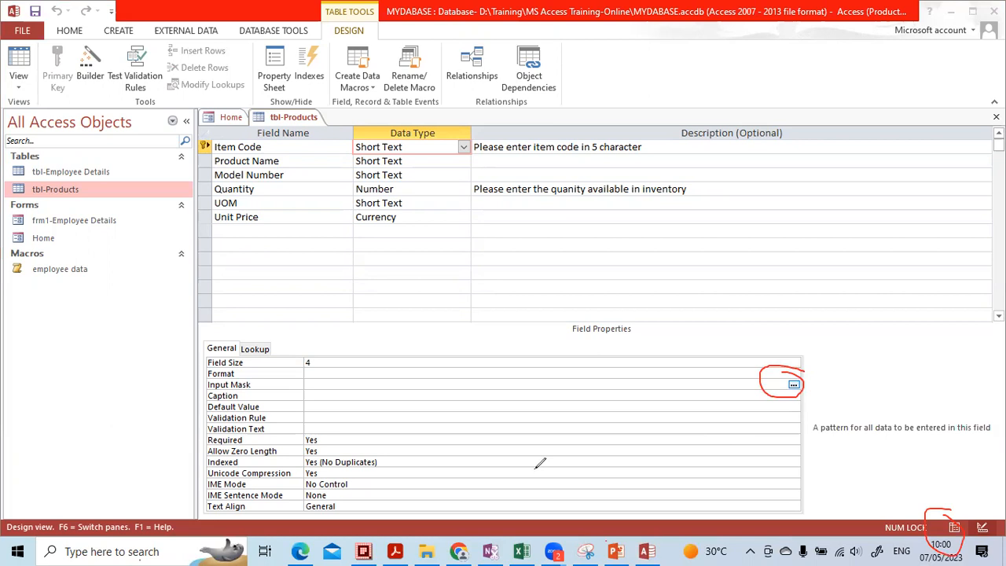
drag(784, 363, 784, 378)
drag(938, 524, 961, 546)
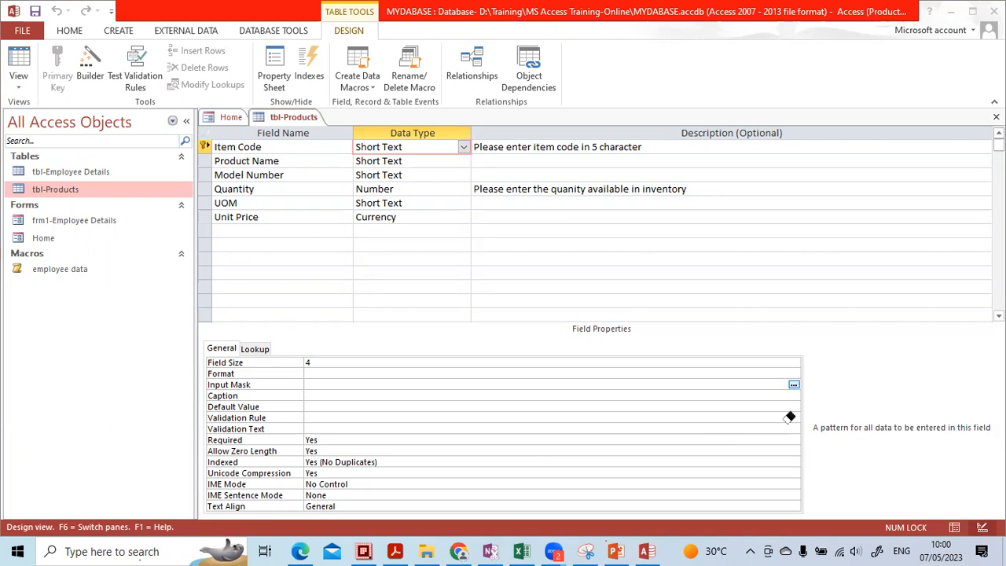
click(794, 384)
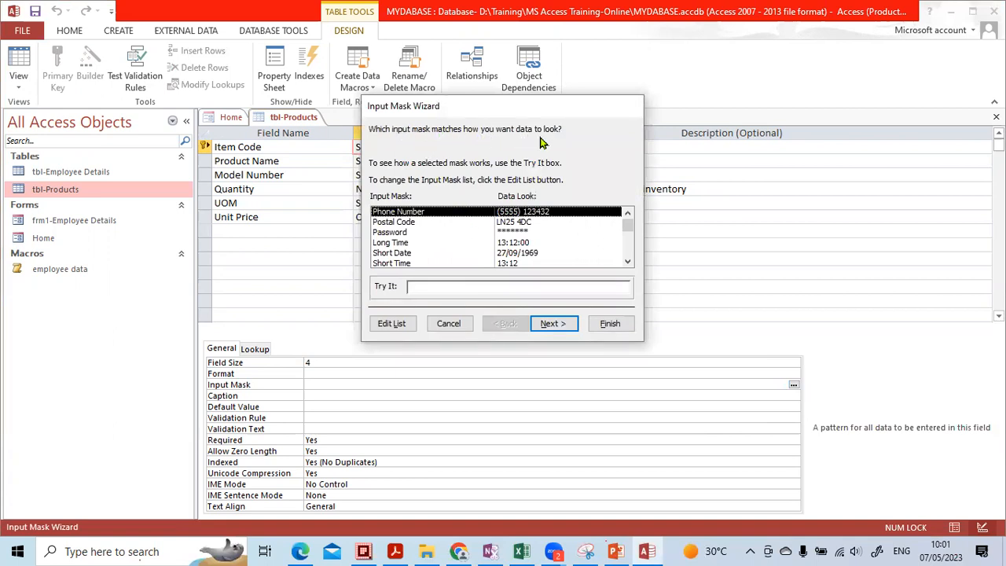
Try the Phone Number mask with sample digits 9718894 and 11111, then go back to the mask list
click(419, 226)
click(419, 215)
key(Return)
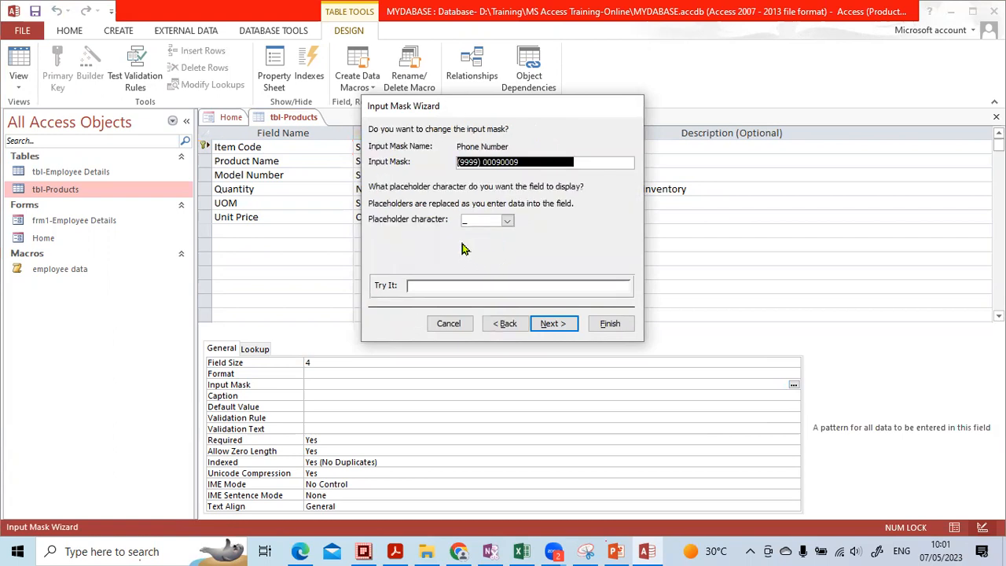
click(413, 284)
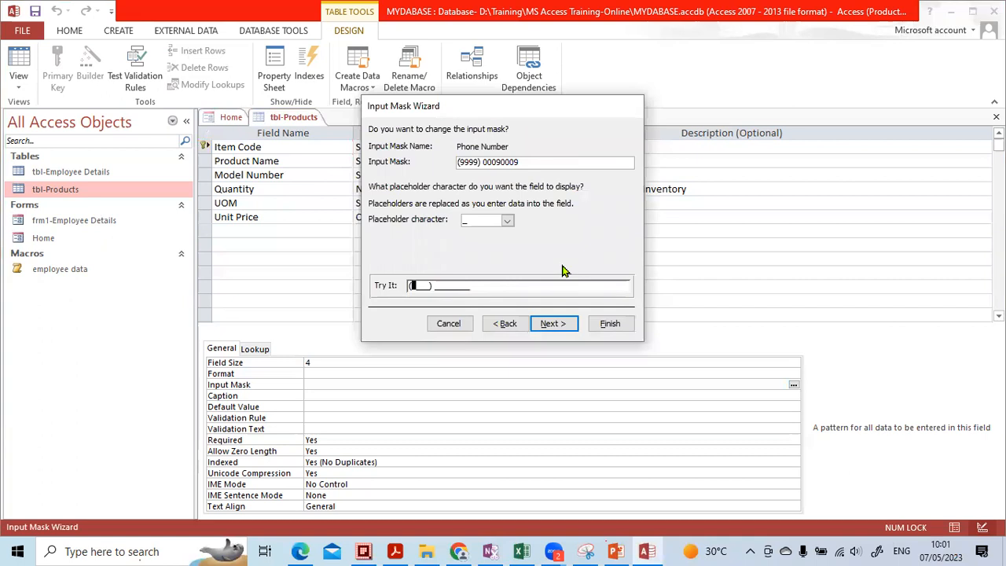
text(9718)
text(894)
key(BackSpace)
text(11111)
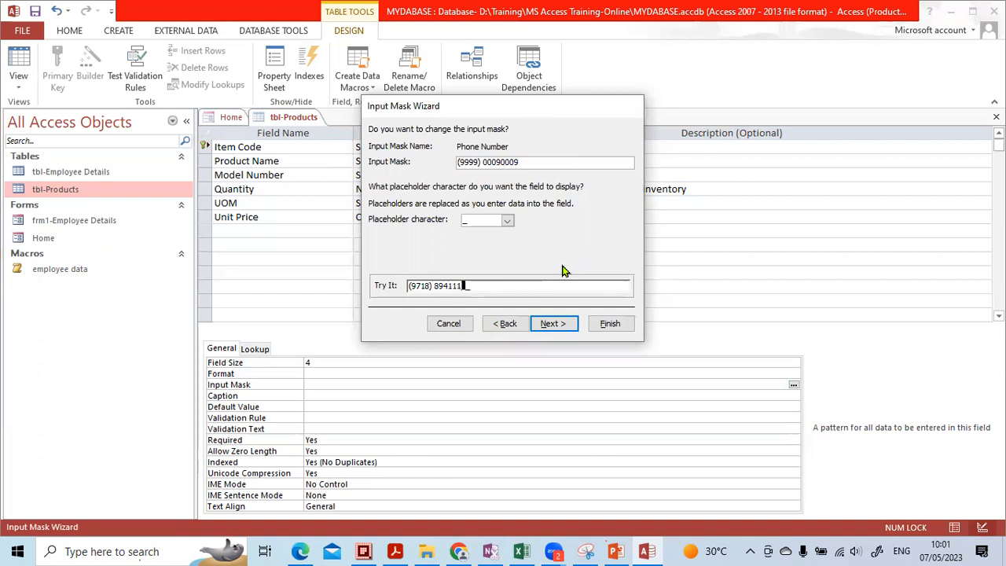
key(Left)
key(Left)
key(Left)
key(Left)
key(Left)
key(Left)
click(505, 325)
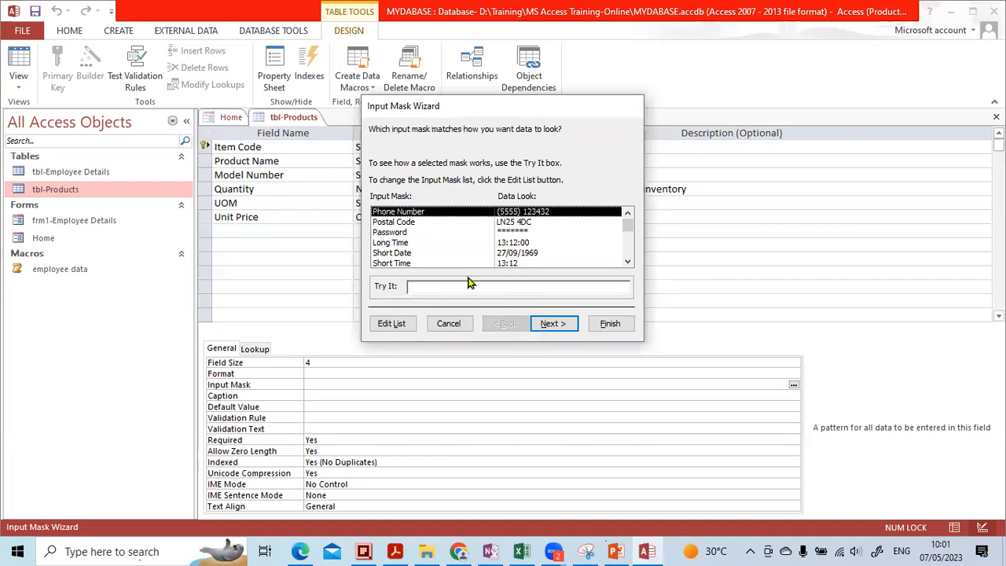
Test the Short Date mask with 10/10/2023, then return to the mask list
double_click(519, 255)
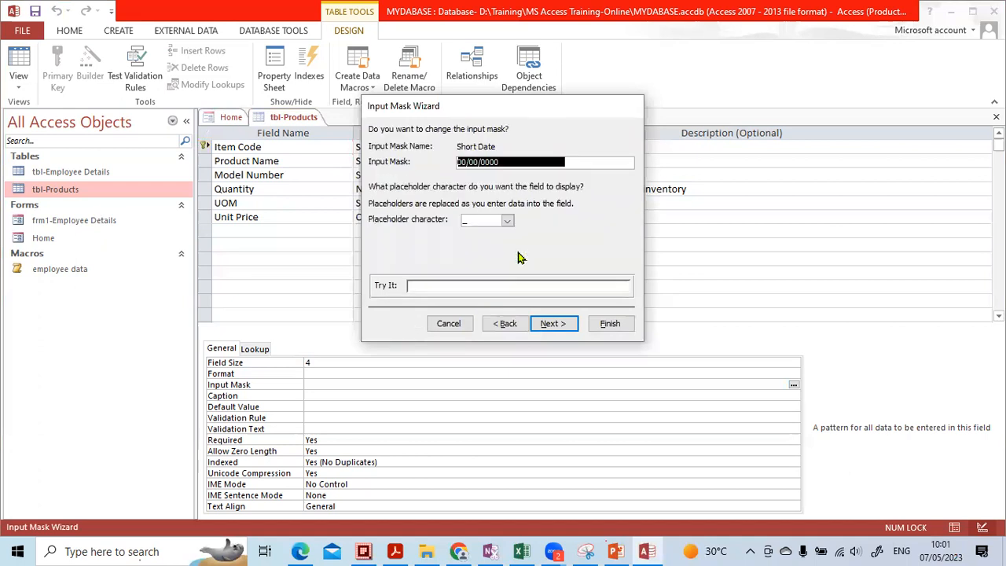
click(413, 286)
text(10/10/)
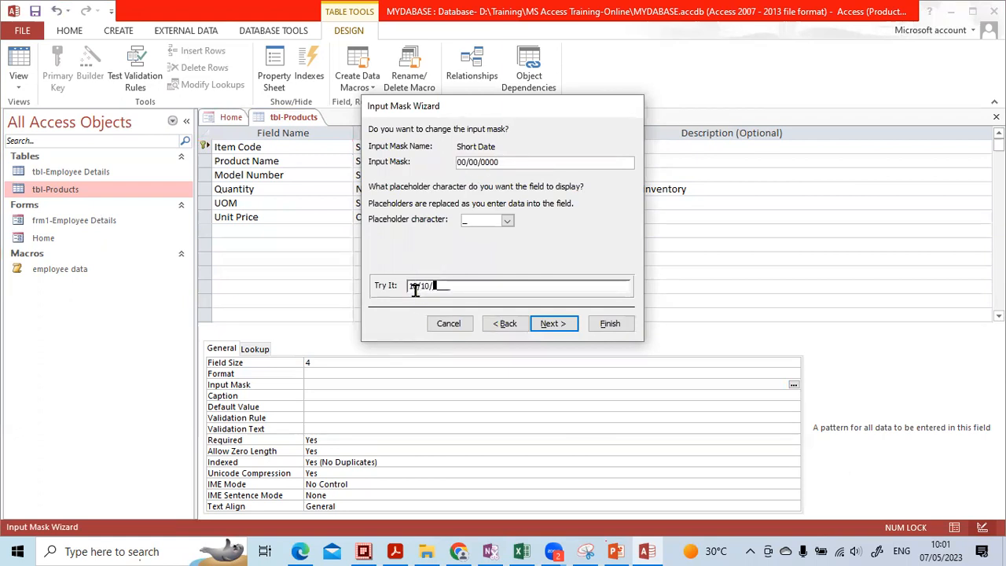
text(2023)
click(503, 324)
Open Edit List to customize the wizard's input masks
scroll(580, 249, down, 1)
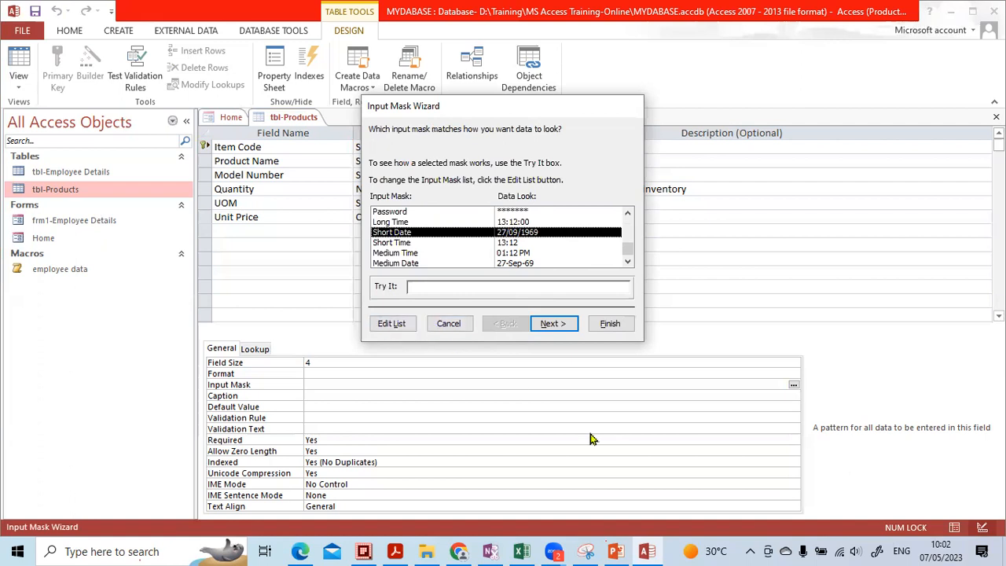
click(588, 549)
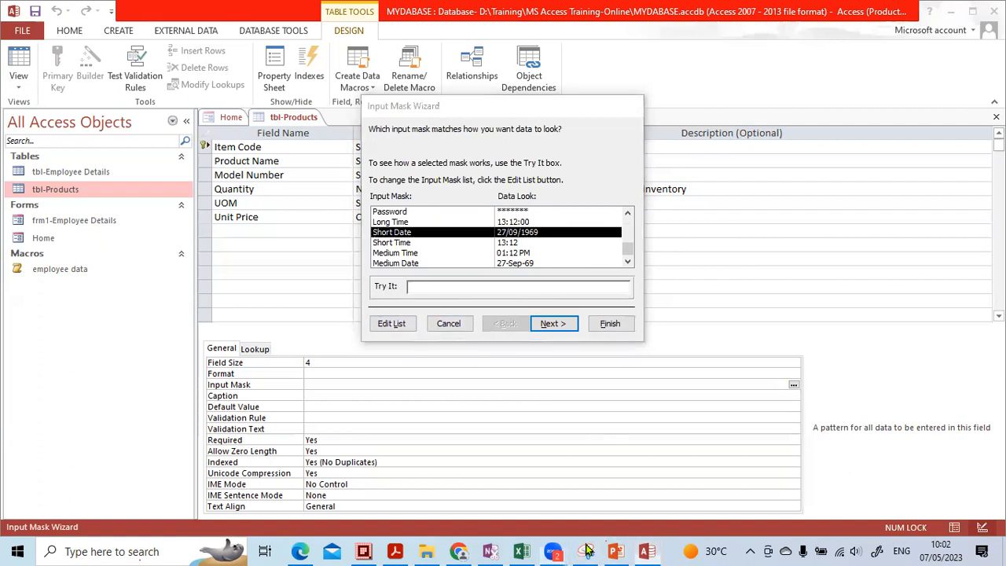
drag(425, 318, 407, 289)
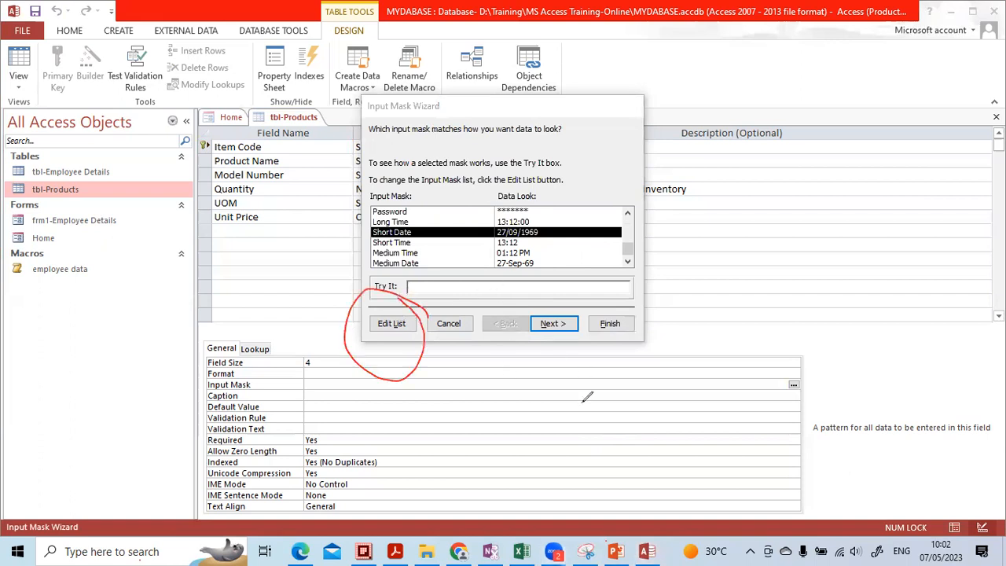
click(419, 350)
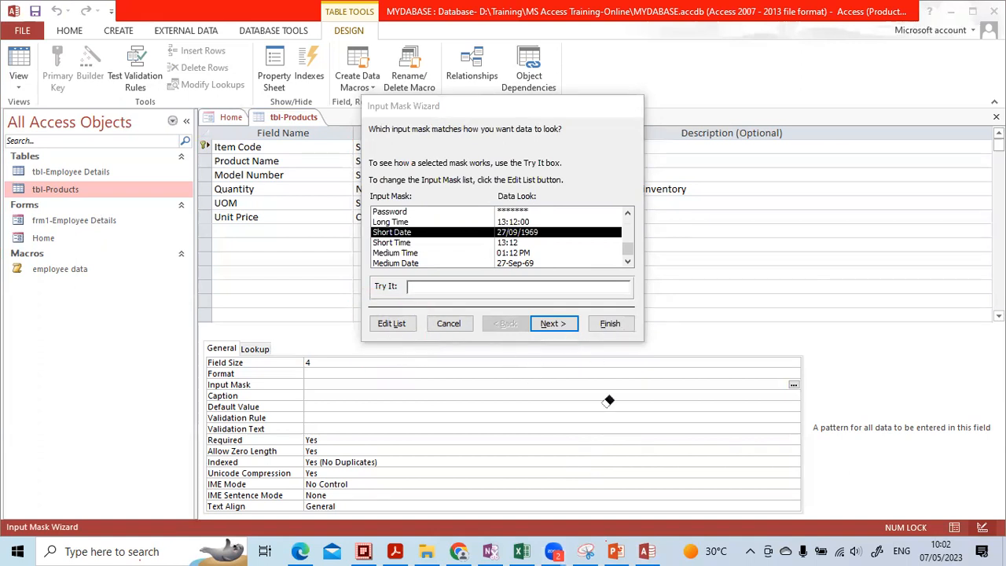
click(391, 323)
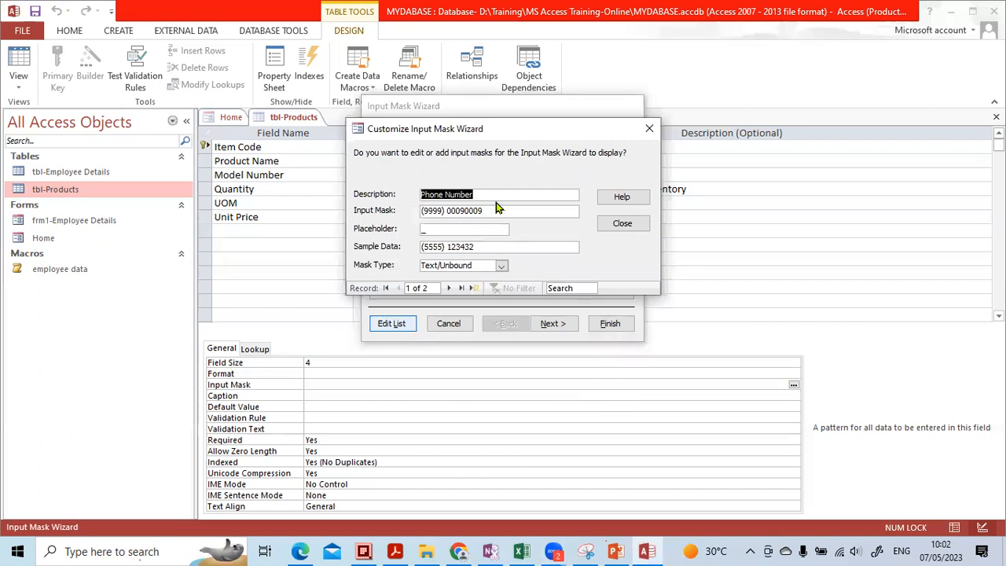
Rename the first mask entry to 'house number', clear its mask, and try closing the editor
text(house number)
key(Tab)
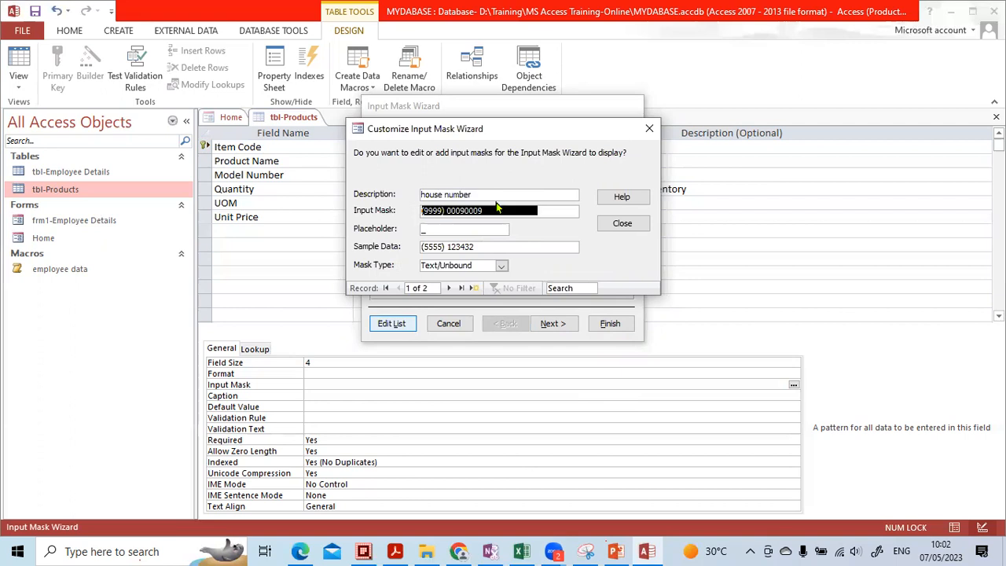
key(BackSpace)
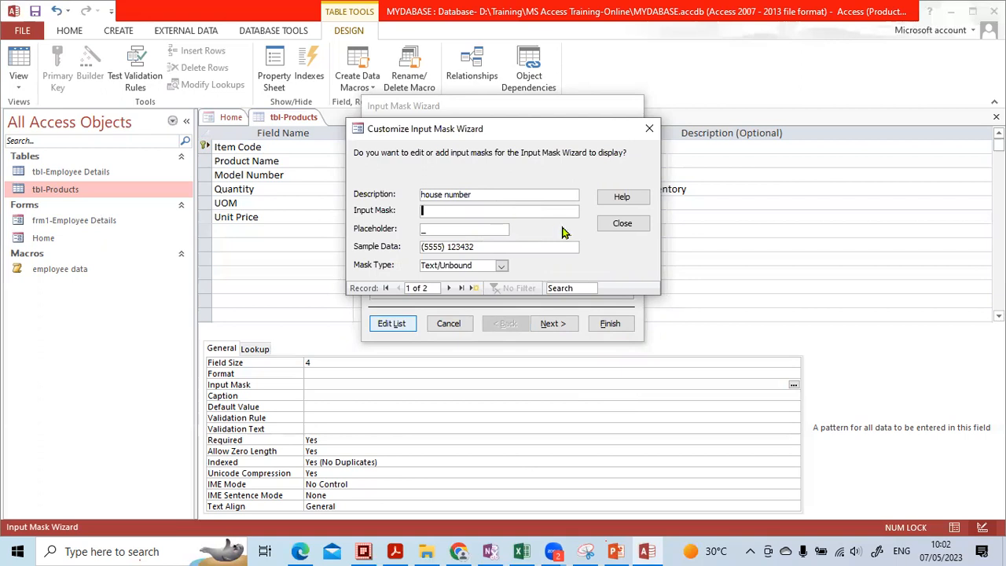
click(626, 225)
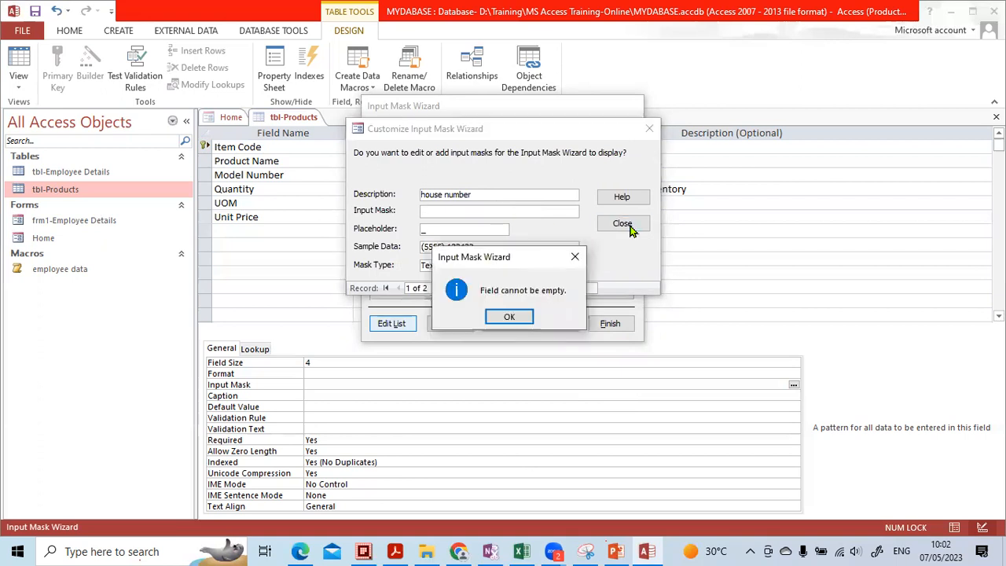
click(514, 315)
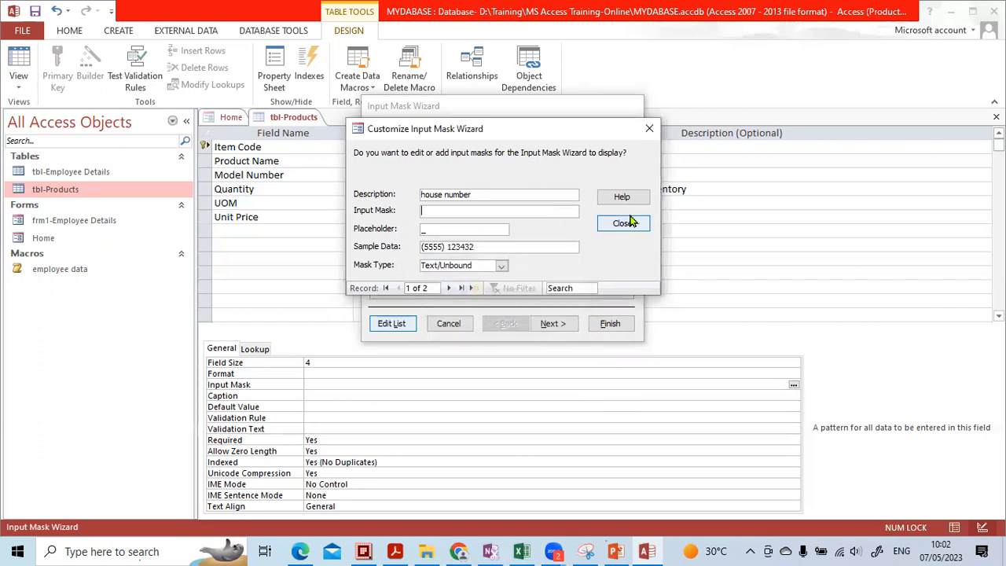
click(649, 129)
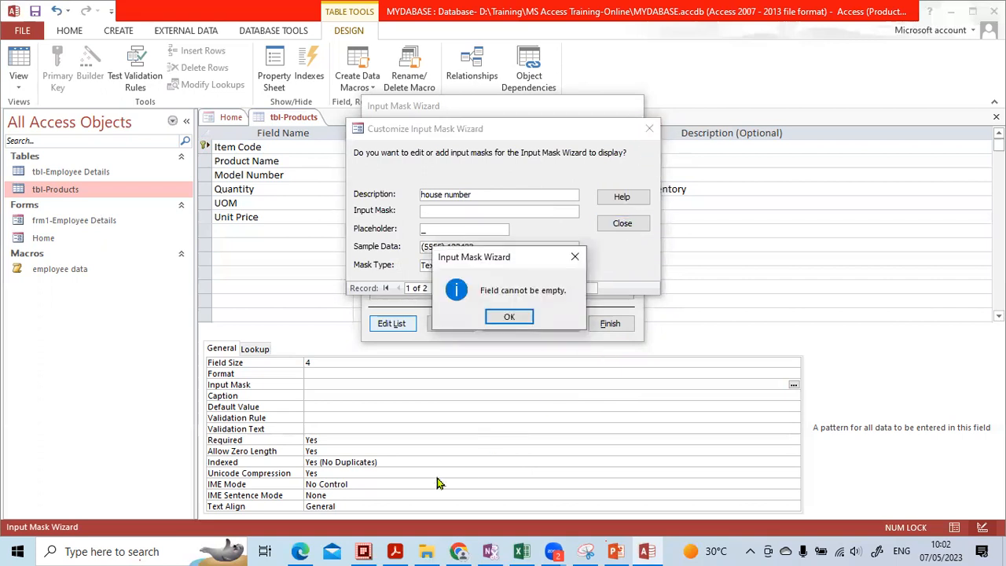